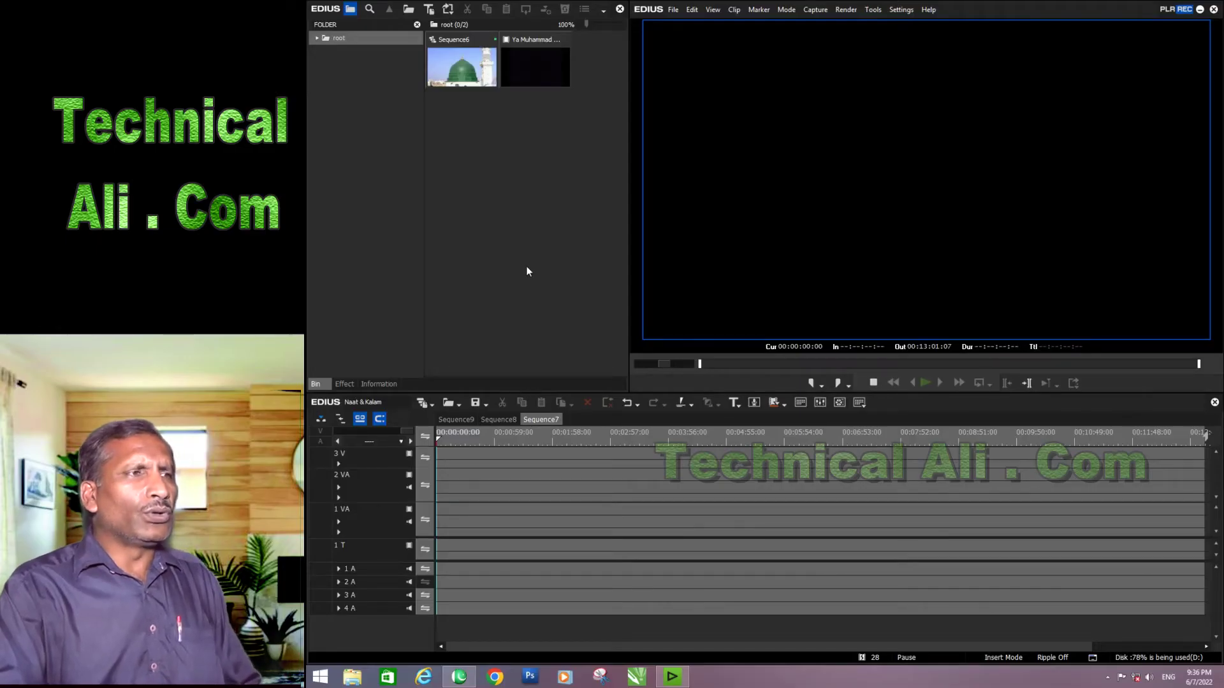
- Import the video 20220325_155611 into the root bin through the Open dialog
{"action": "left_click", "coordinate": [507, 186]}
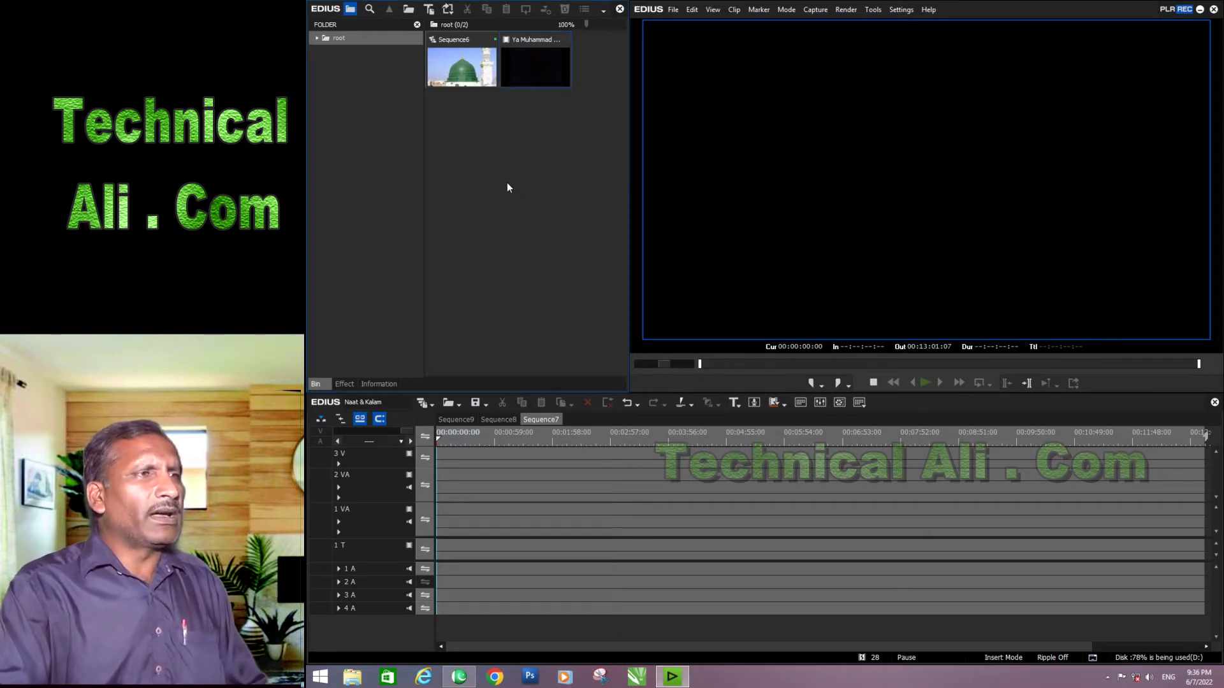
{"action": "double_click", "coordinate": [507, 183]}
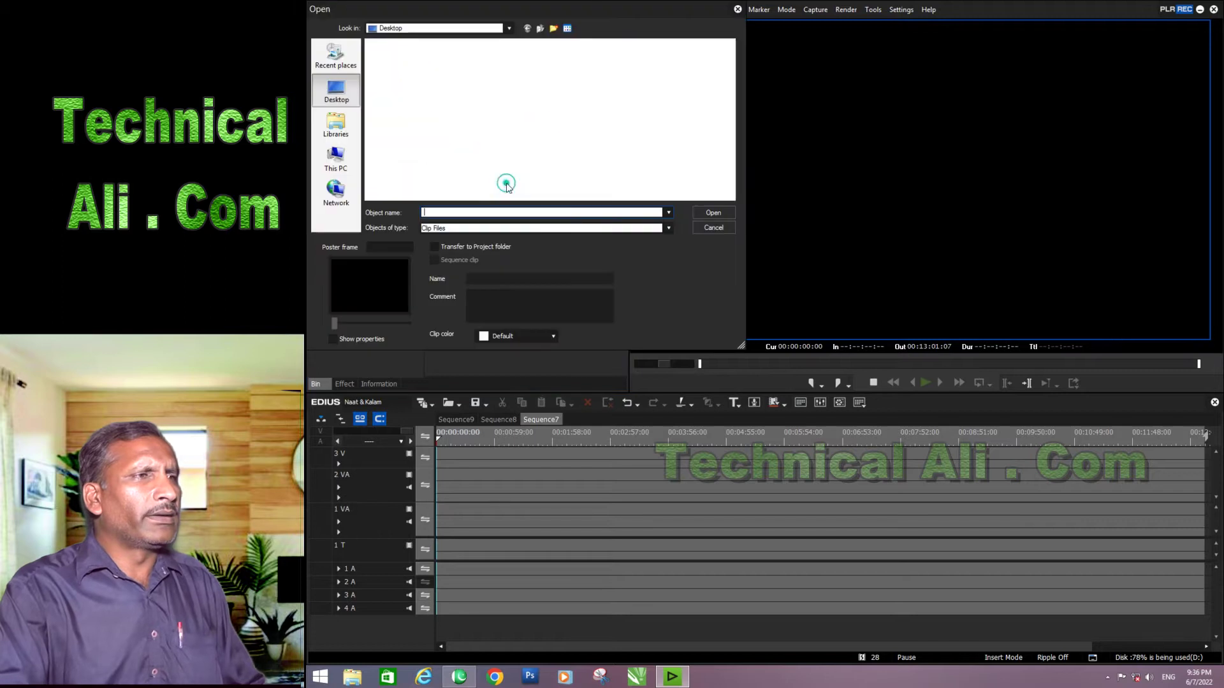
{"action": "left_click", "coordinate": [537, 146]}
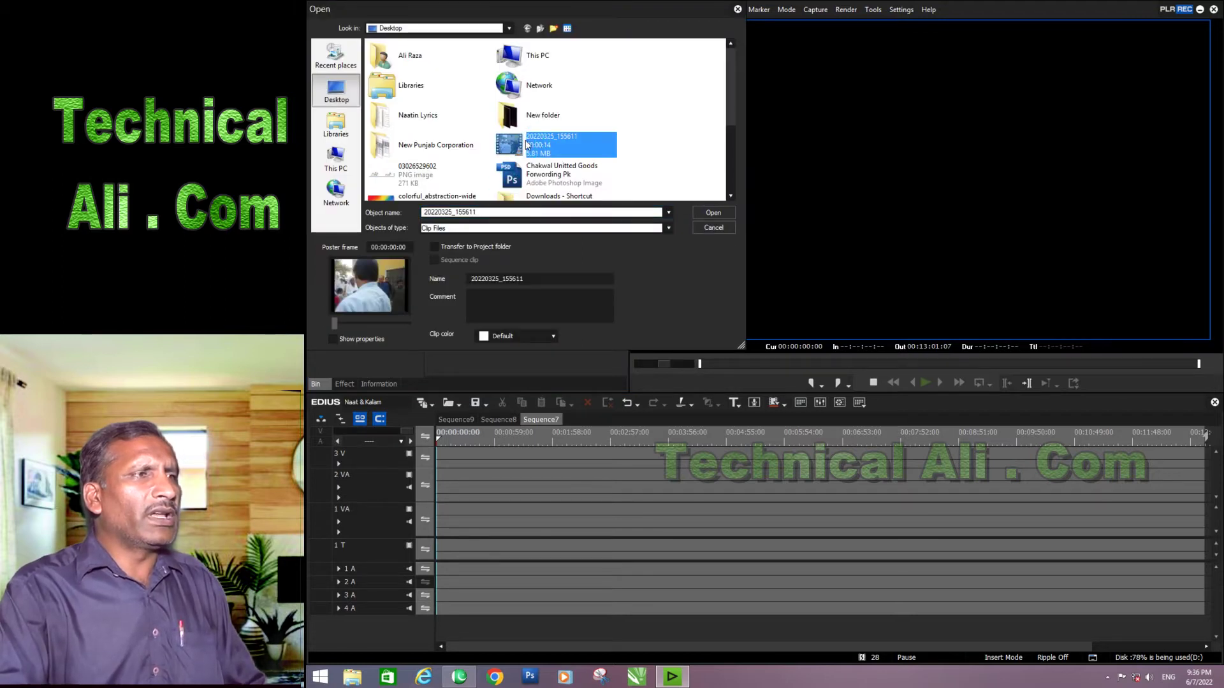
{"action": "double_click", "coordinate": [548, 144]}
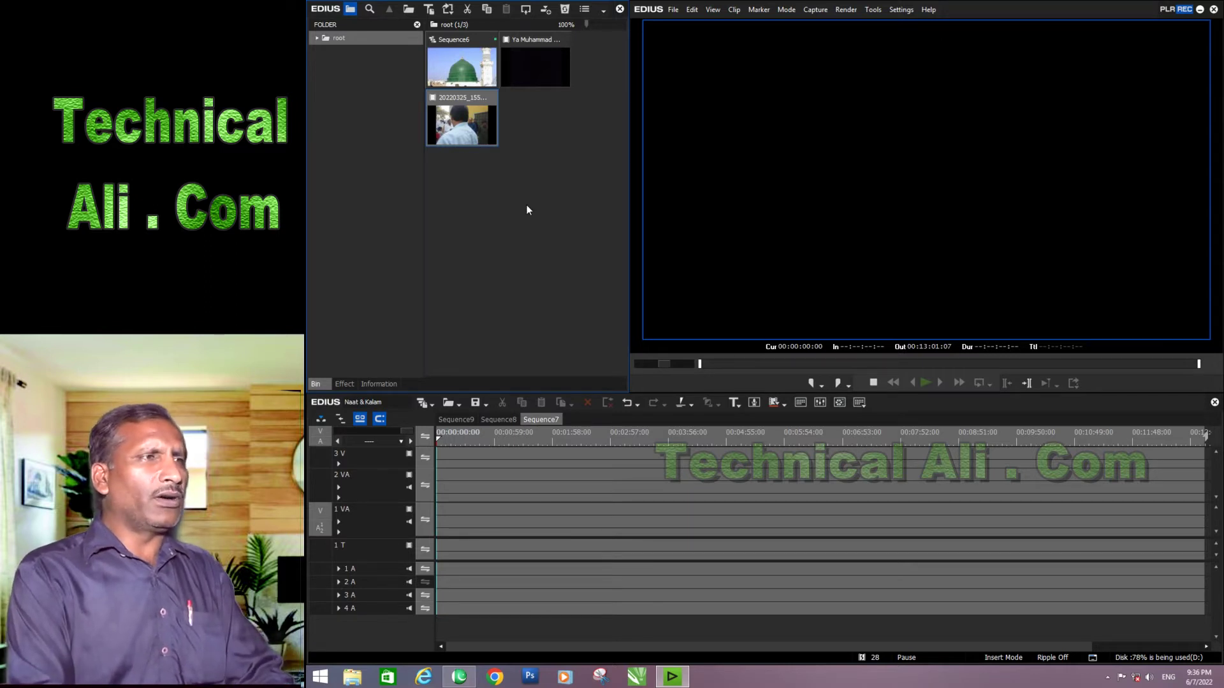
- Place 20220325_155611 on track 1 VA, zoom to 1-second steps, and return to the start
{"action": "key", "text": "shift+Return"}
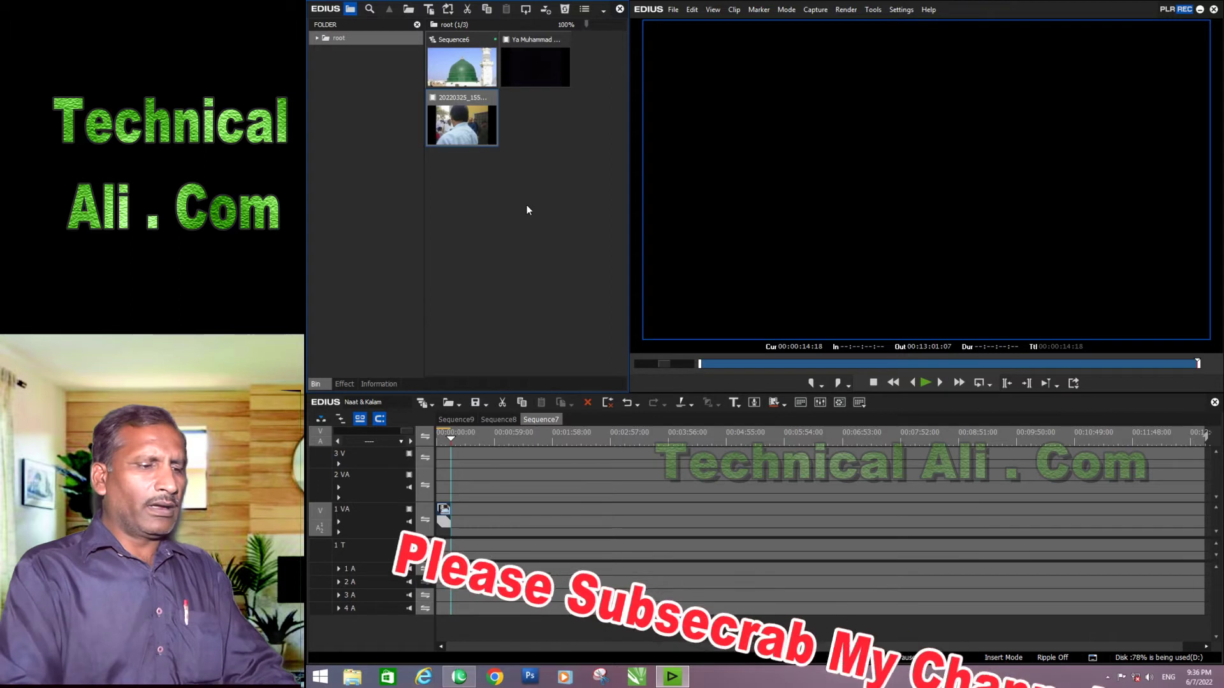
{"action": "key", "text": "ctrl+KP_Add"}
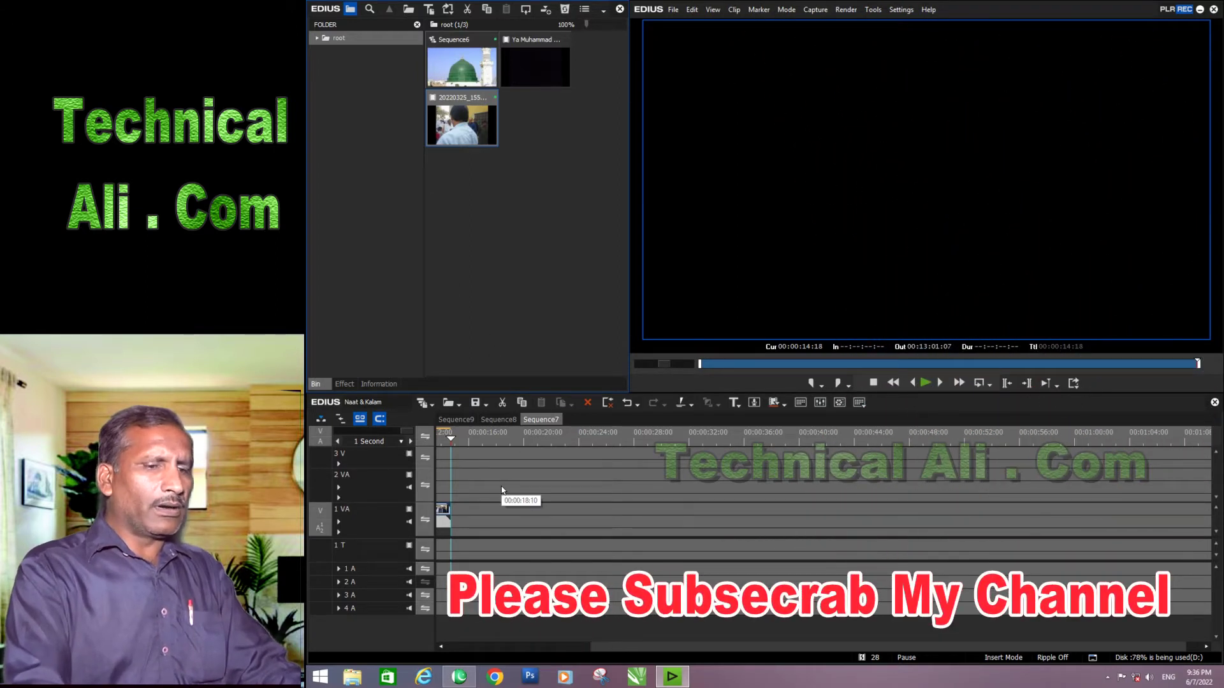
{"action": "key", "text": "Home"}
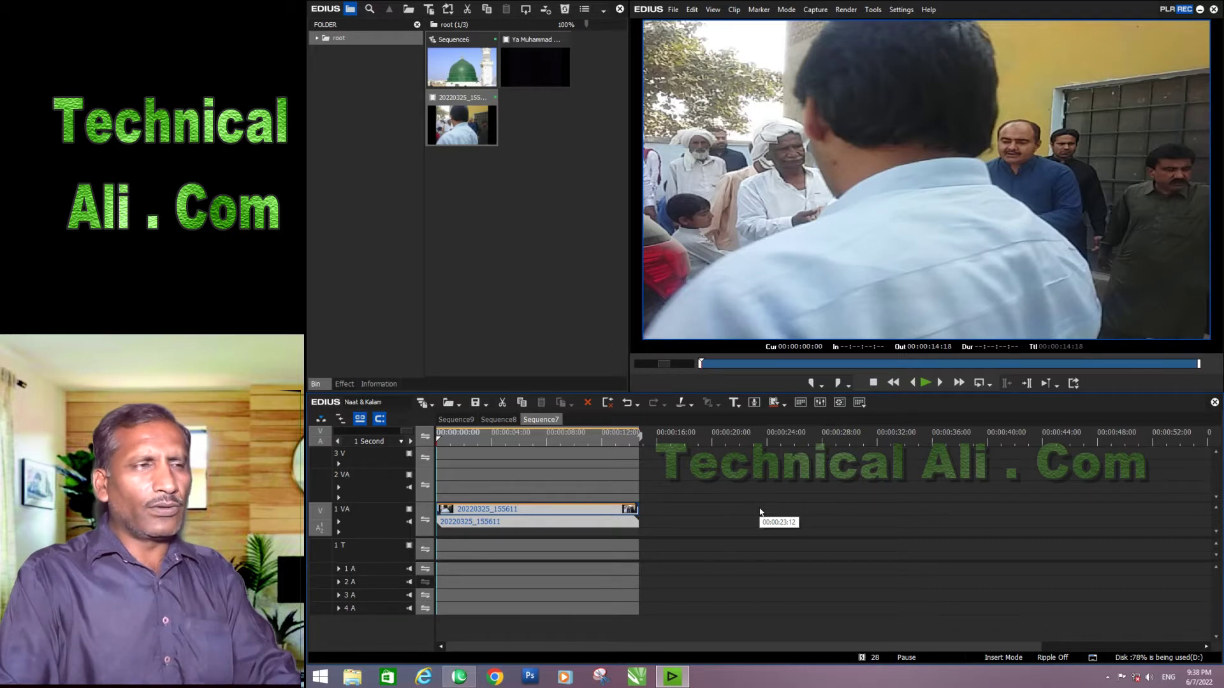
- Play the clip briefly, then lower the Windows system volume to 36
{"action": "key", "text": "space"}
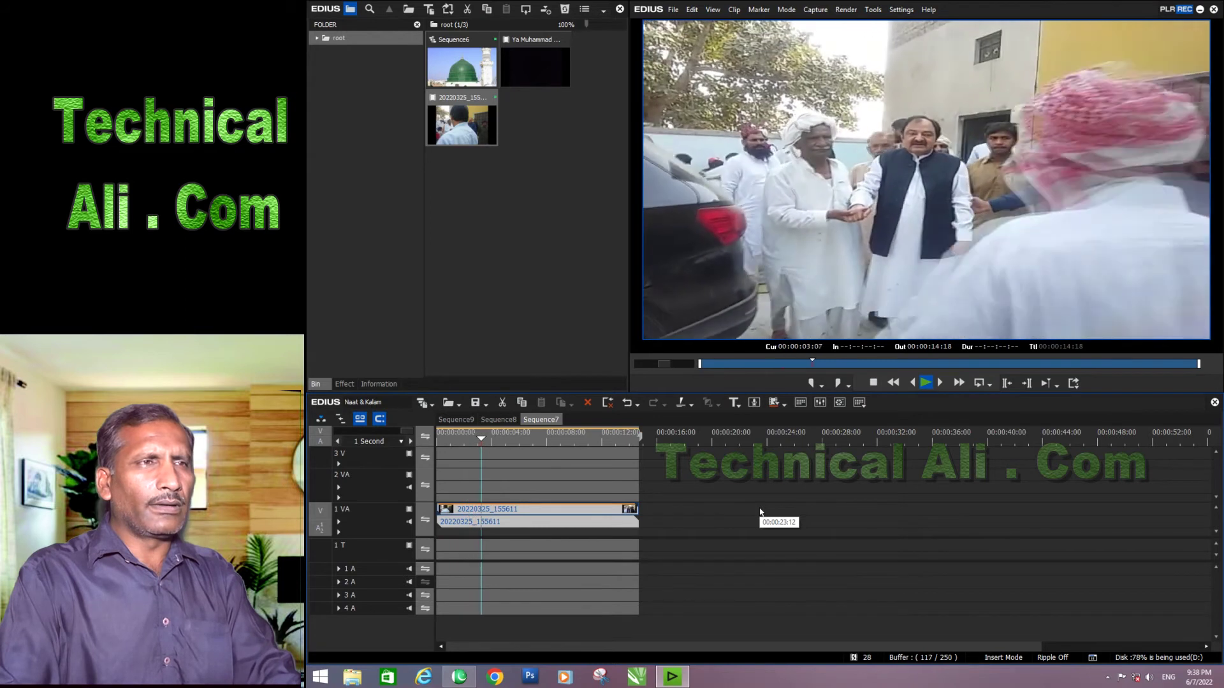
{"action": "key", "text": "space"}
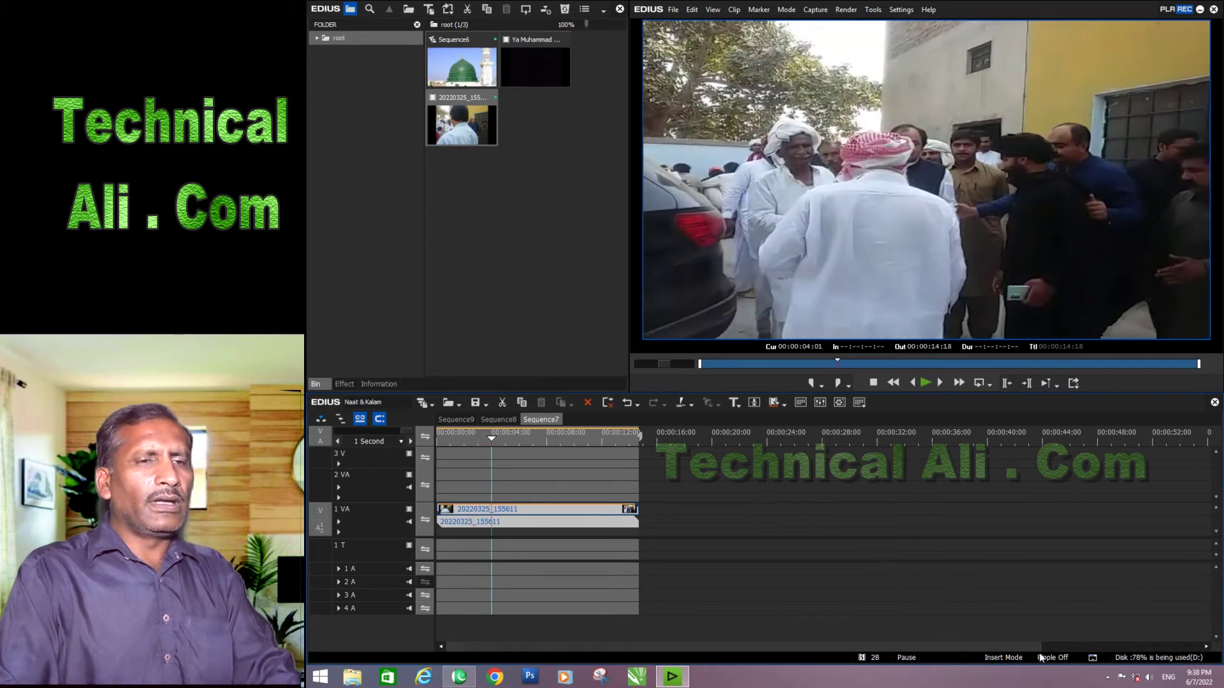
{"action": "left_click", "coordinate": [1149, 678]}
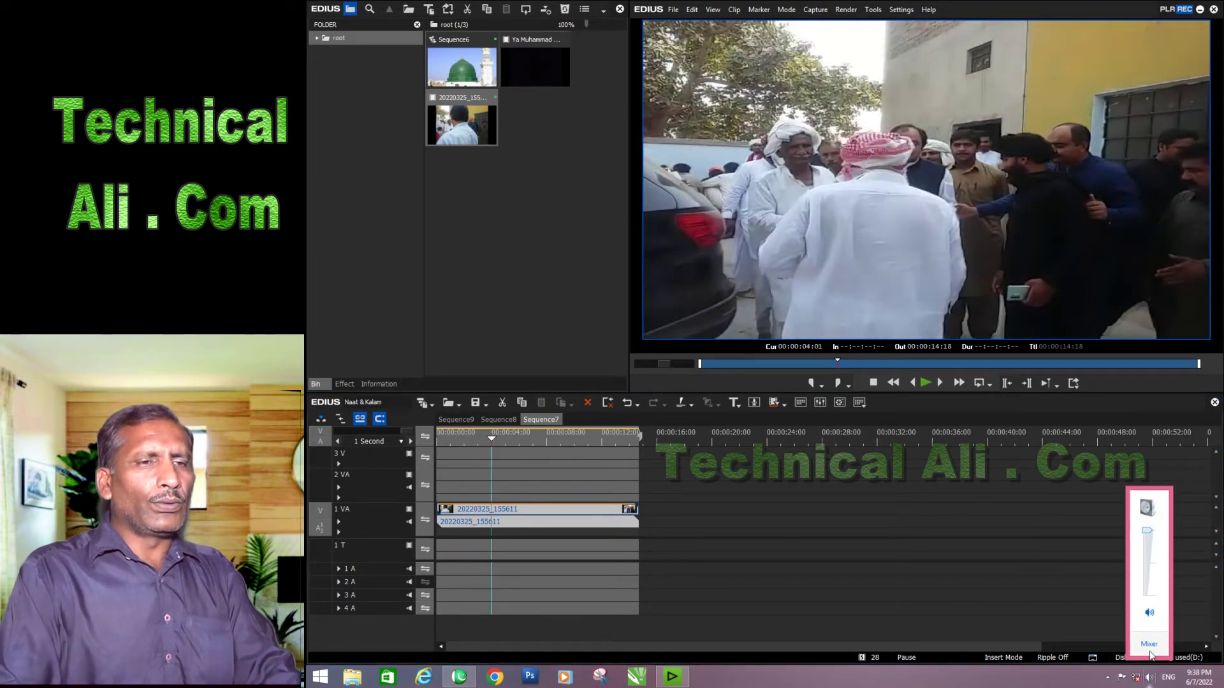
{"action": "left_click_drag", "start_coordinate": [1148, 532], "coordinate": [1151, 580]}
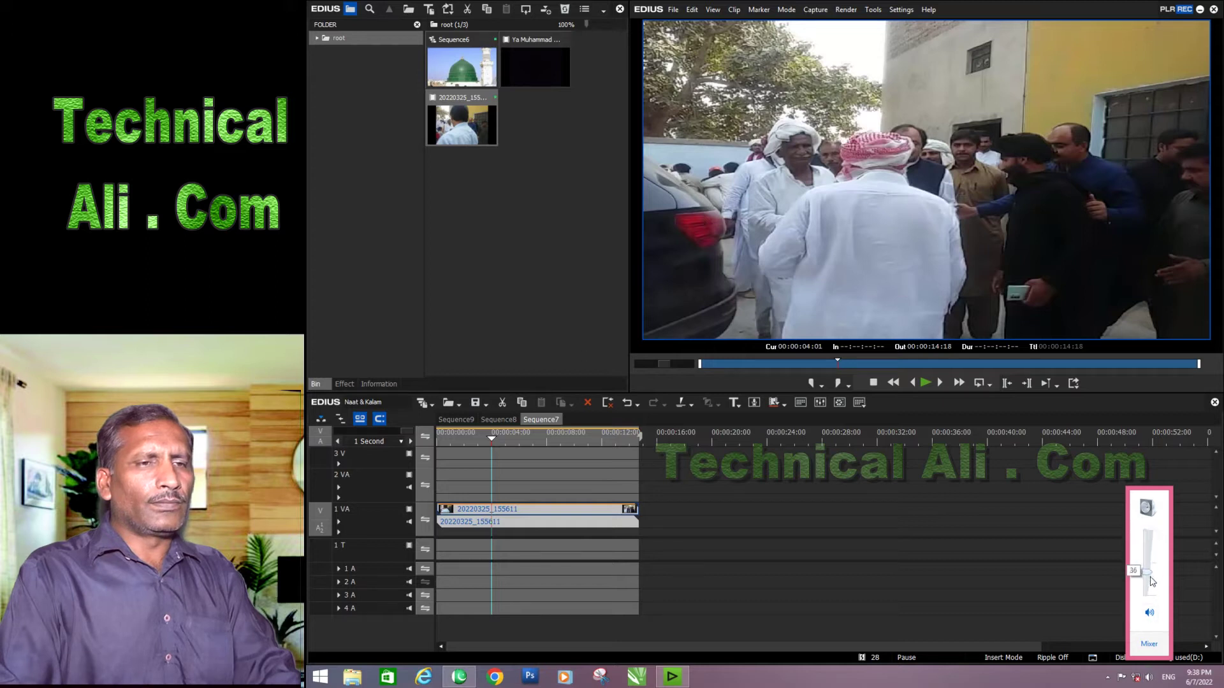
{"action": "left_click", "coordinate": [1058, 680]}
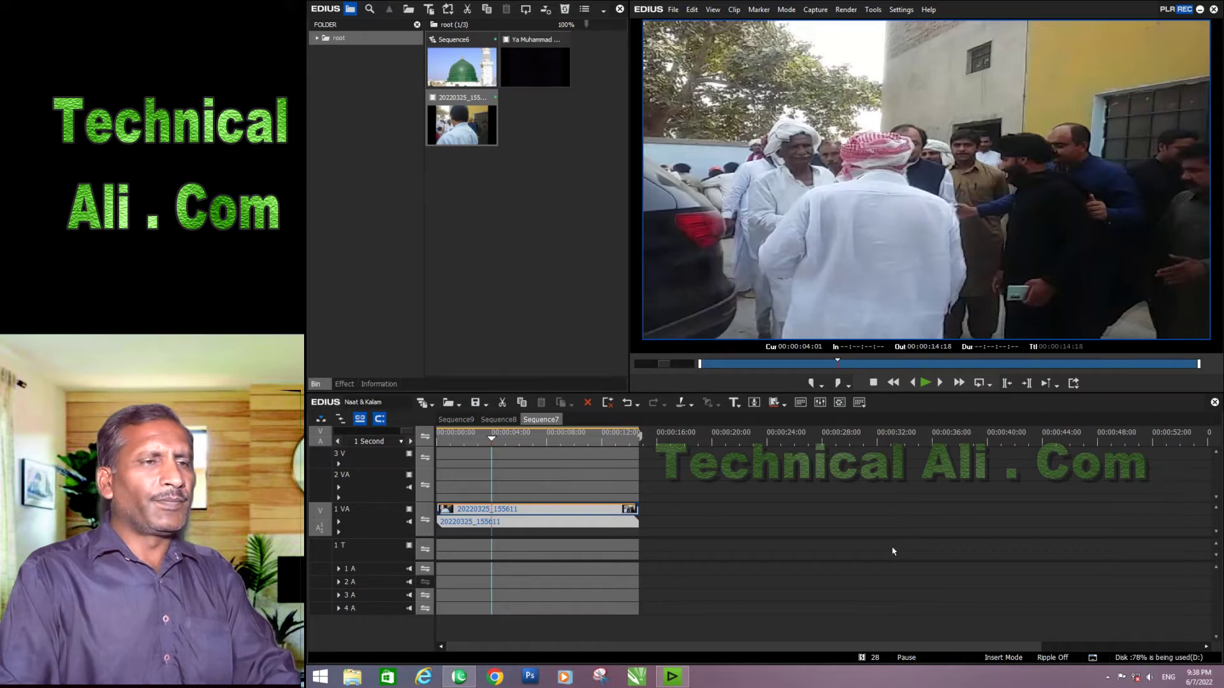
- Deselect the clip and replay from the start, pausing at 00:00:01:17
{"action": "left_click", "coordinate": [883, 526]}
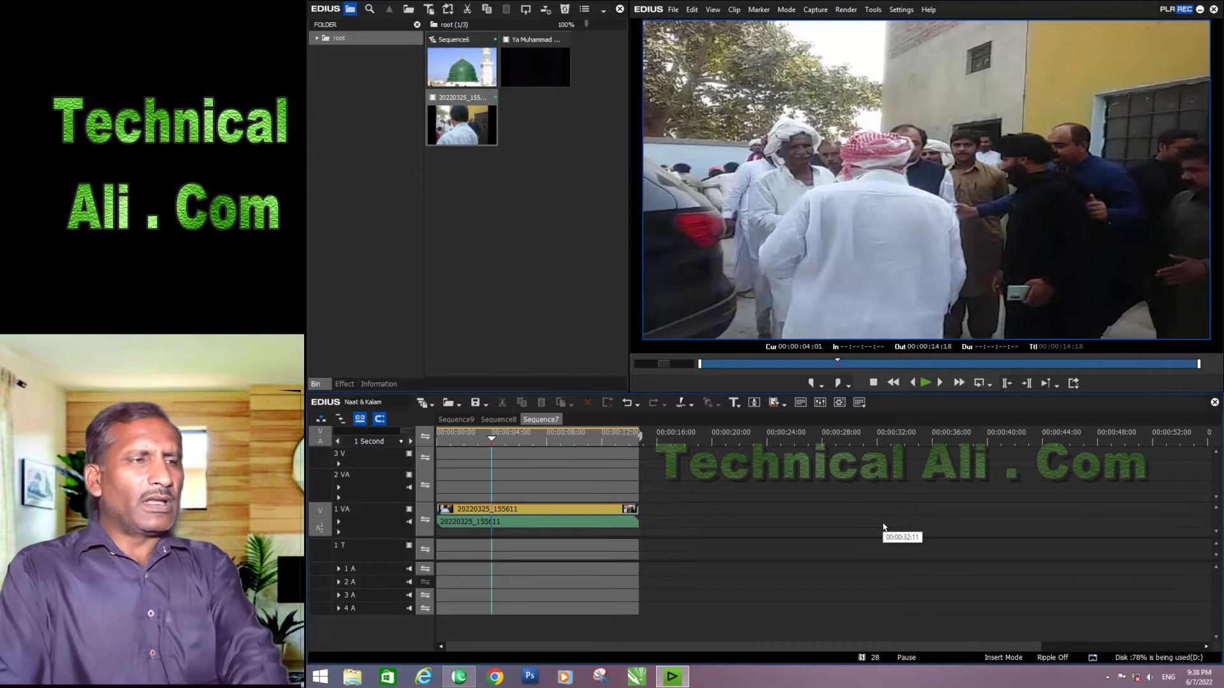
{"action": "key", "text": "Home"}
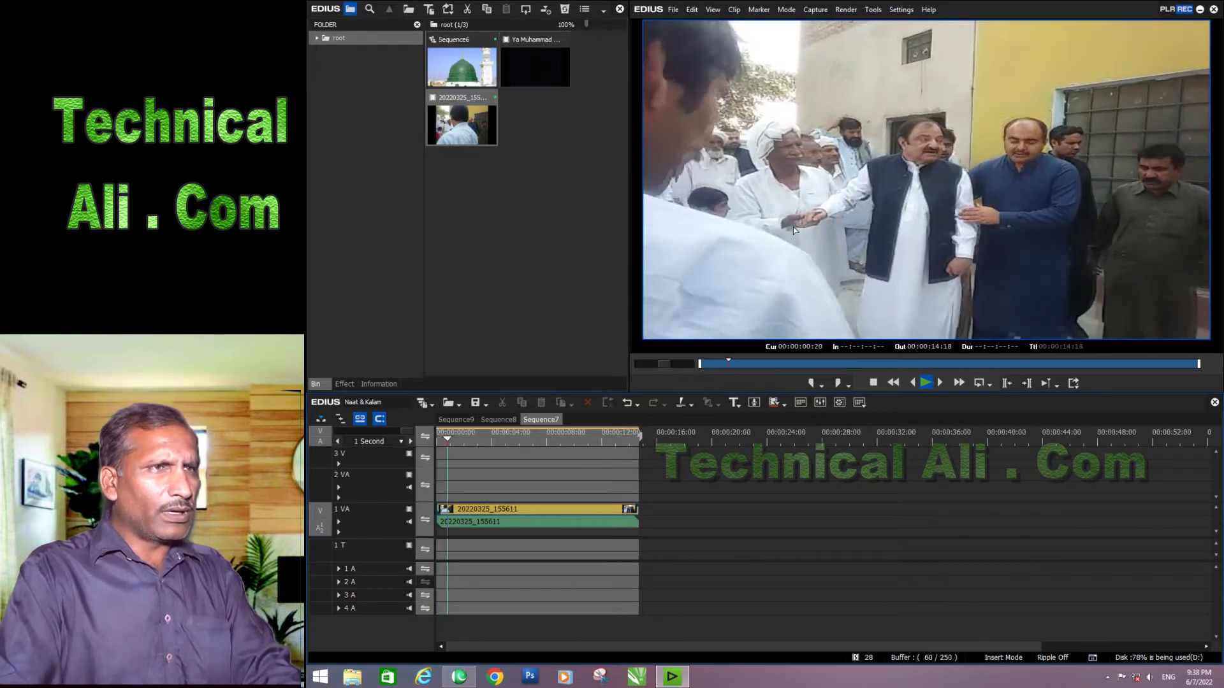
{"action": "key", "text": "space"}
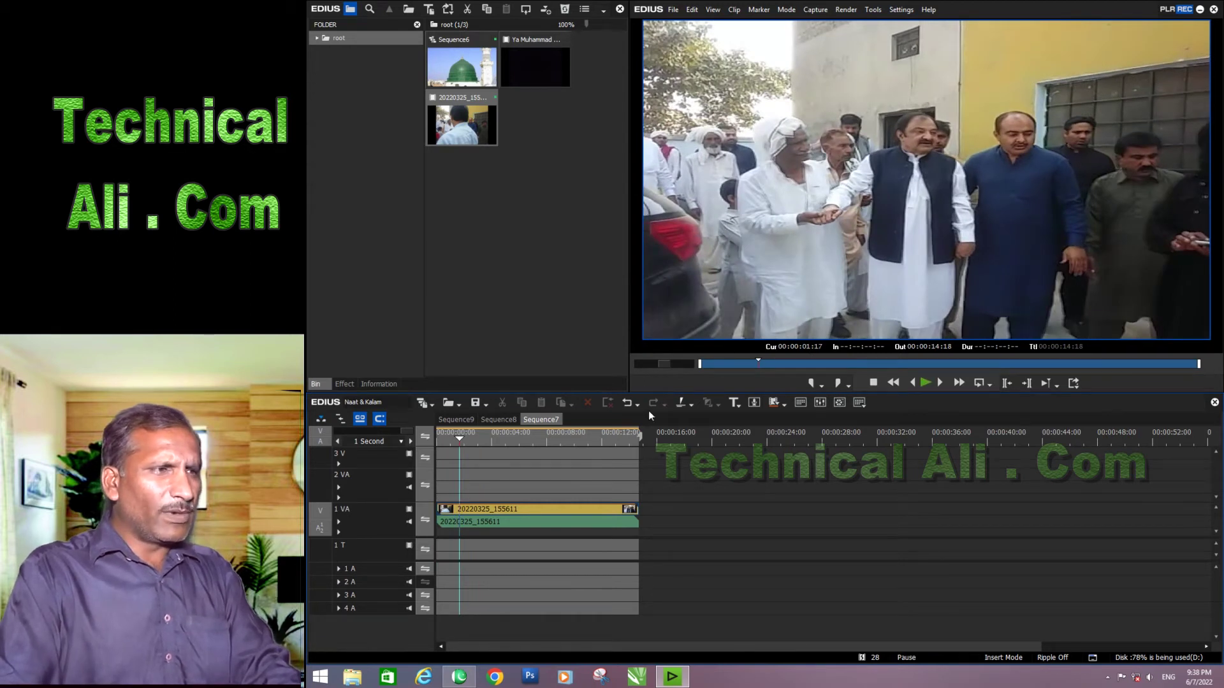
- Trim the clip's In point to 00:00:01:17, delete the leading gap, and play the 00:00:13:01 clip
{"action": "double_click", "coordinate": [473, 513]}
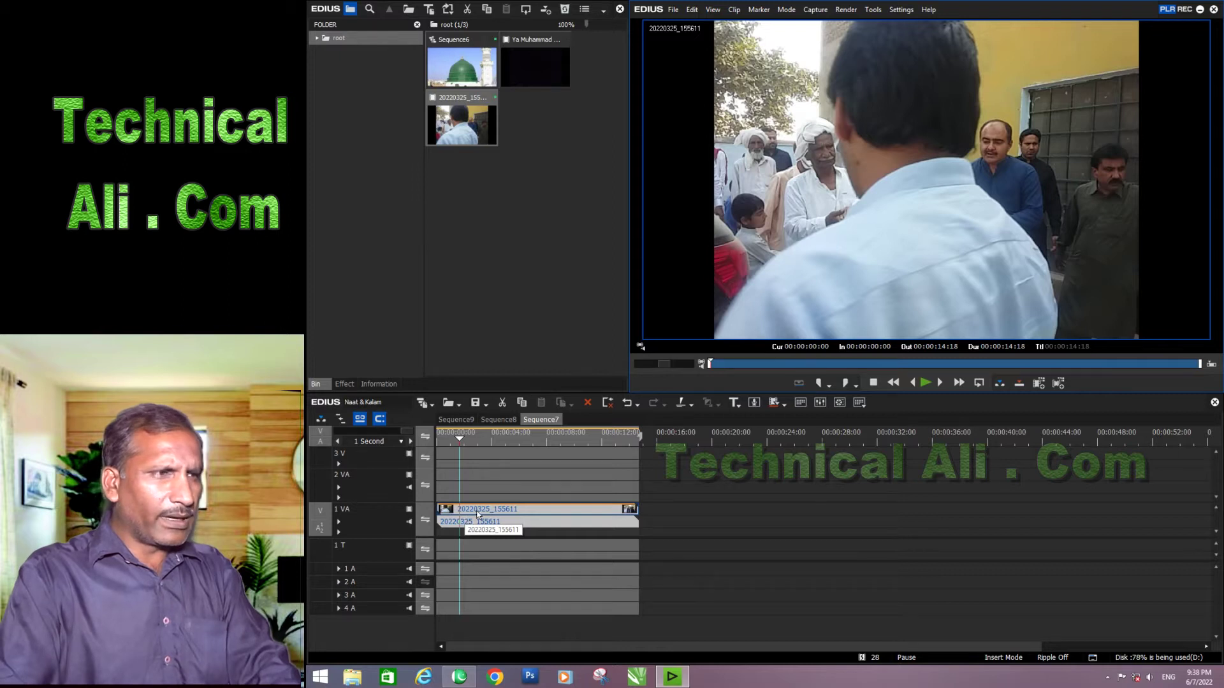
{"action": "key", "text": "n"}
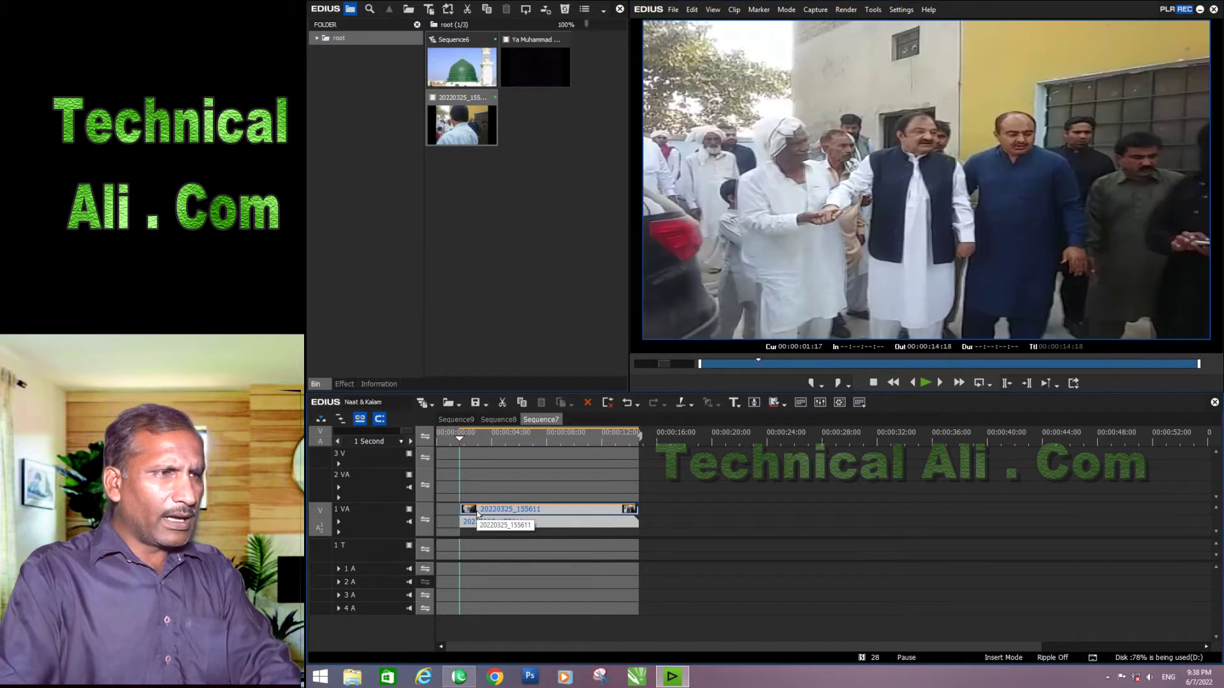
{"action": "left_click", "coordinate": [445, 526]}
{"action": "key", "text": "Delete"}
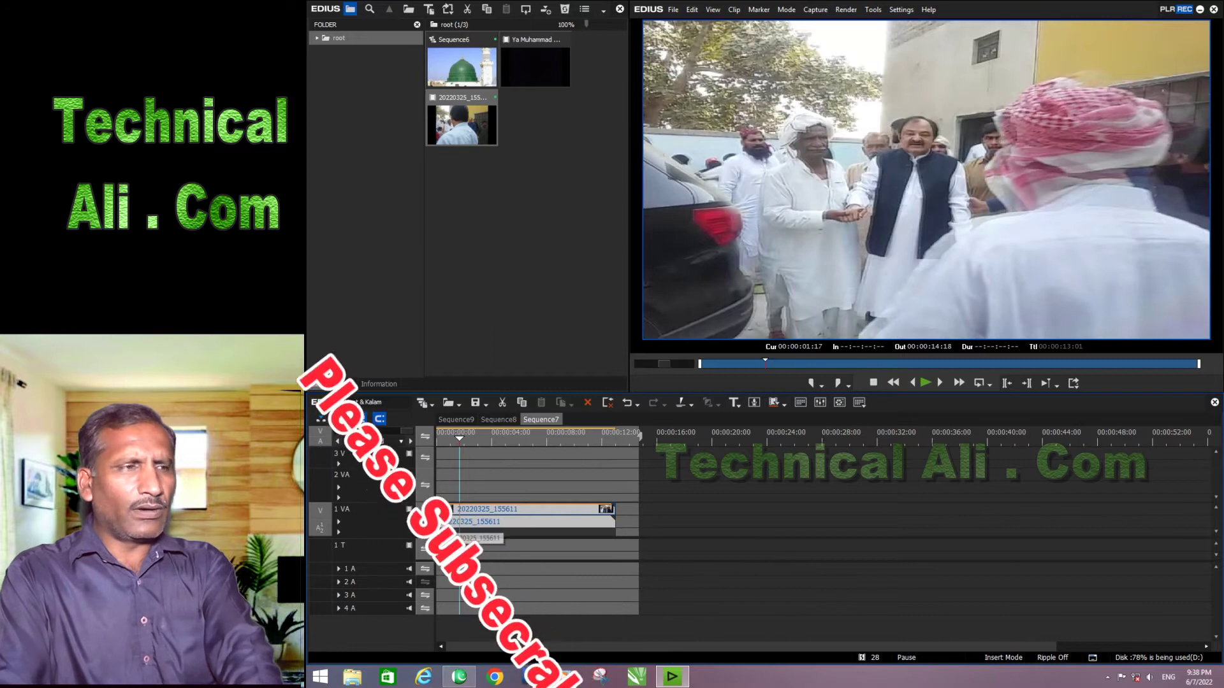
{"action": "key", "text": "Home"}
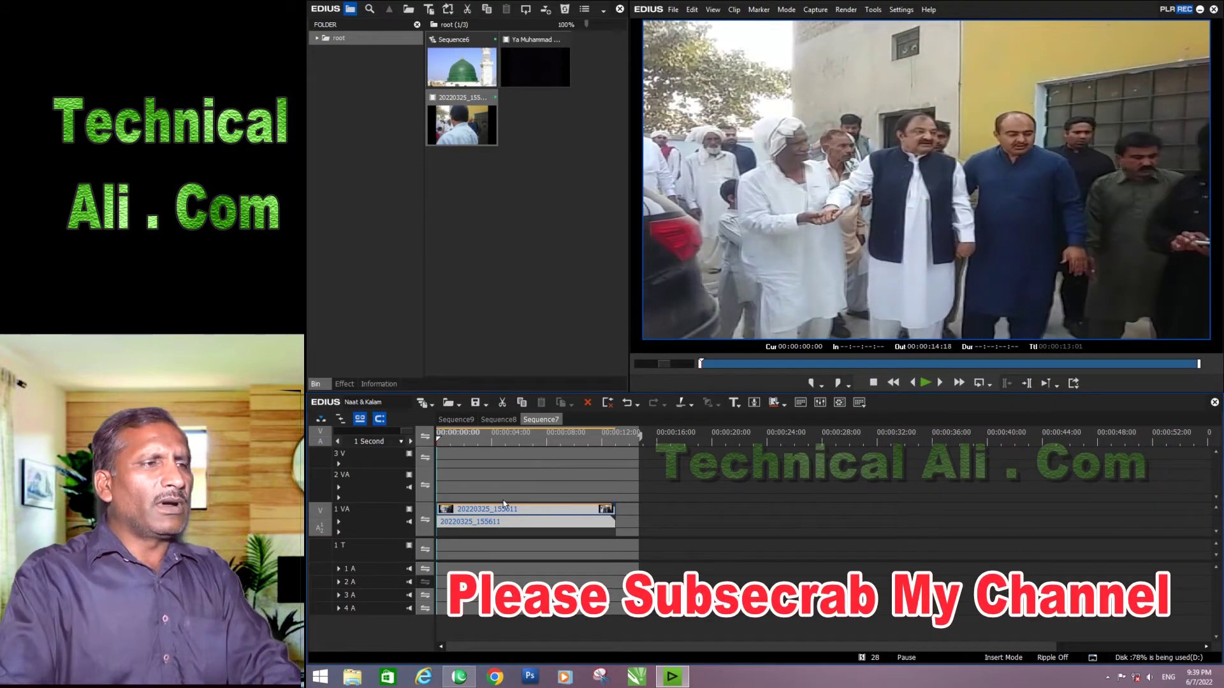
{"action": "key", "text": "space"}
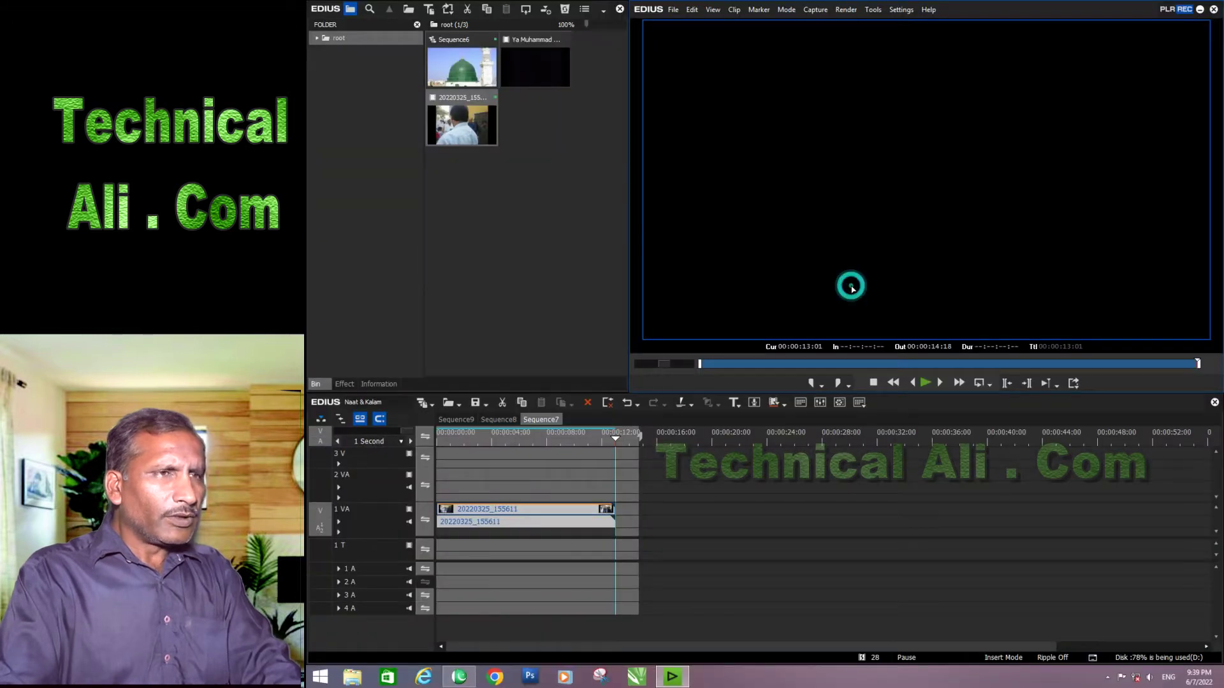
{"action": "key", "text": "Home"}
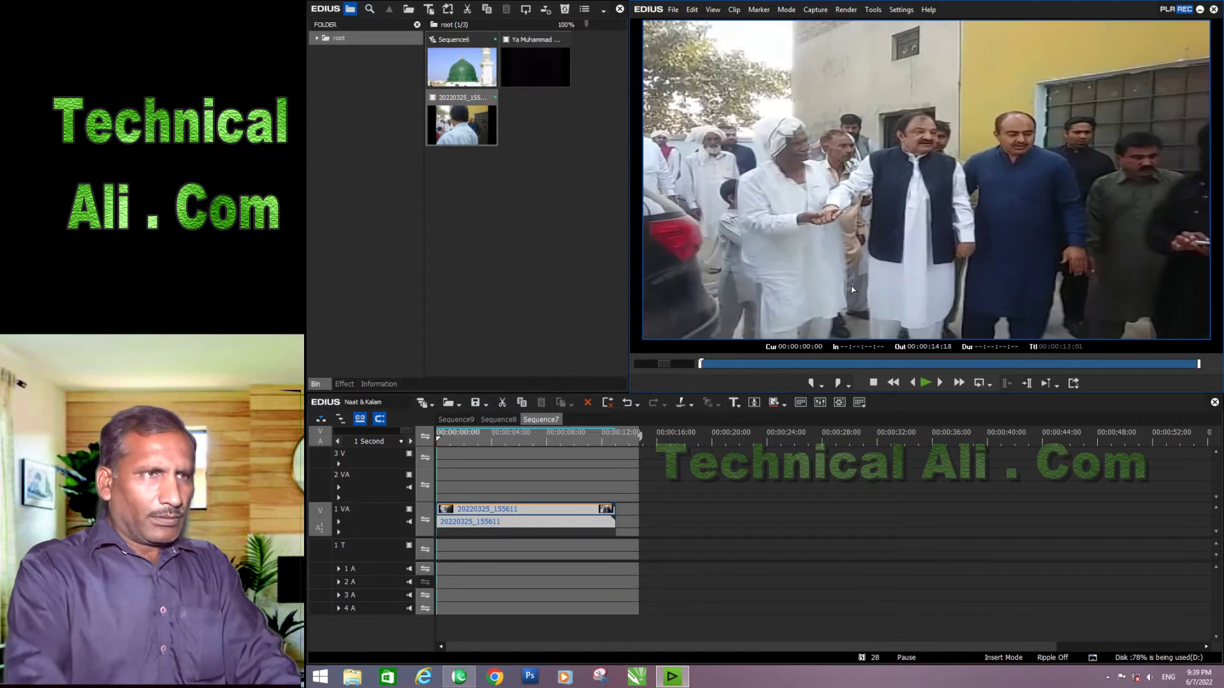
{"action": "left_click", "coordinate": [604, 442]}
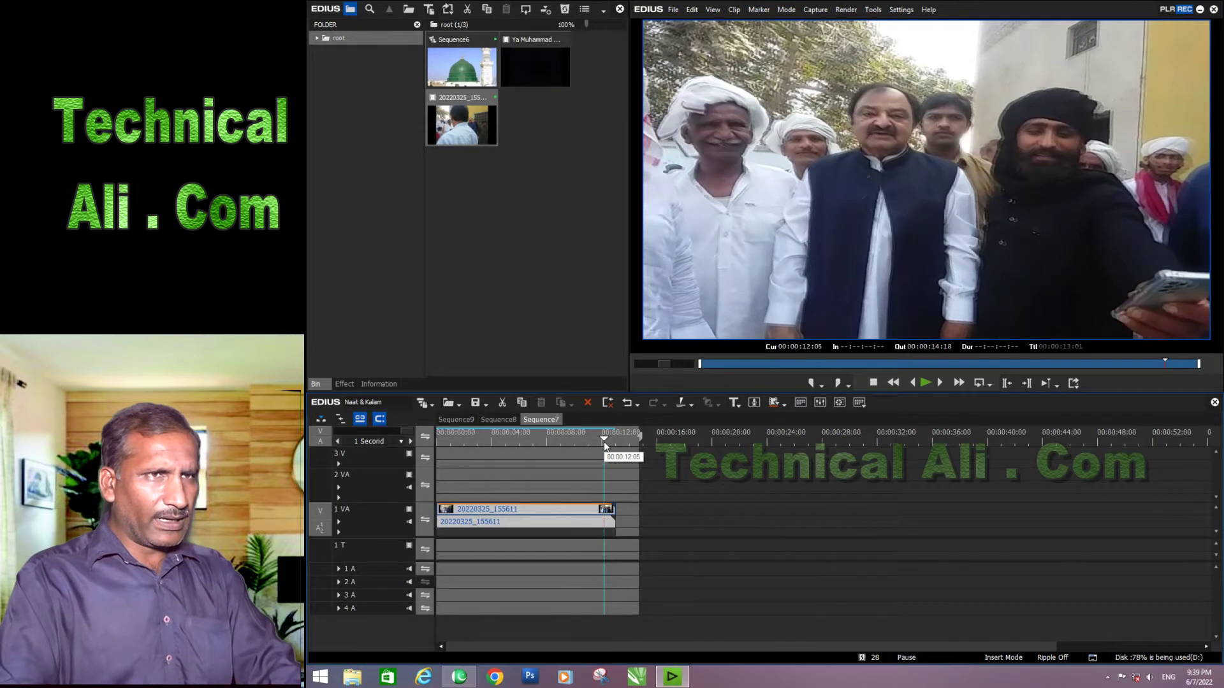
{"action": "left_click_drag", "start_coordinate": [603, 441], "coordinate": [605, 444]}
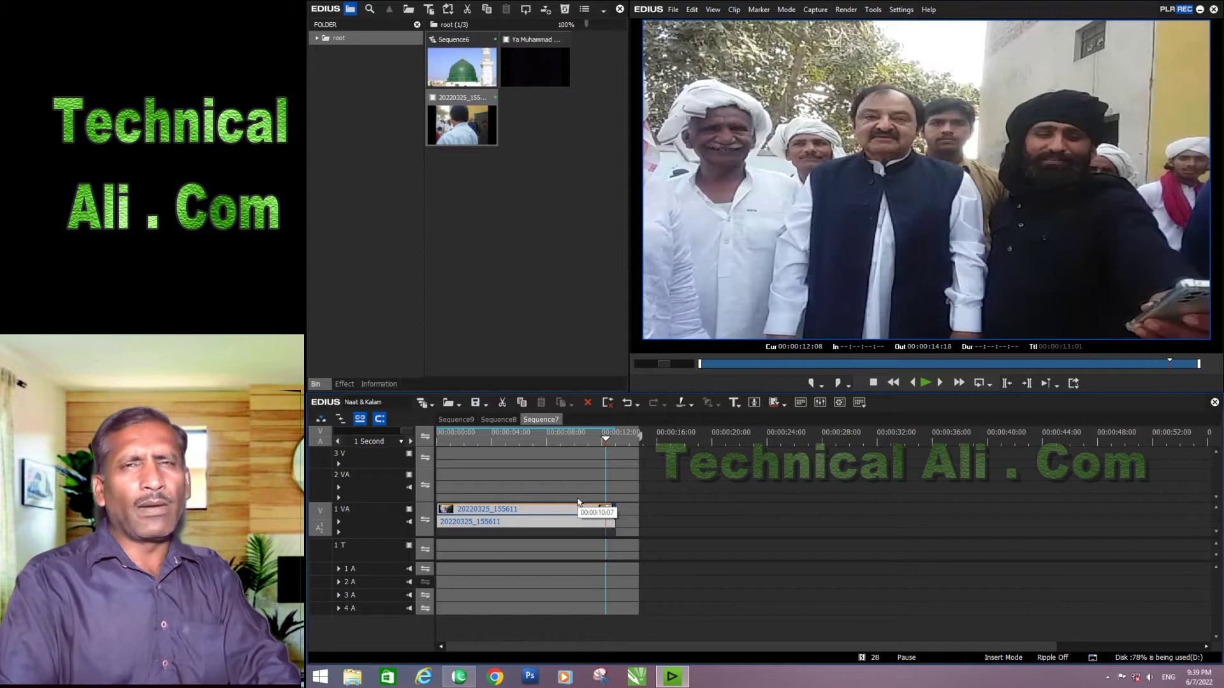
{"action": "left_click_drag", "start_coordinate": [579, 502], "coordinate": [659, 521]}
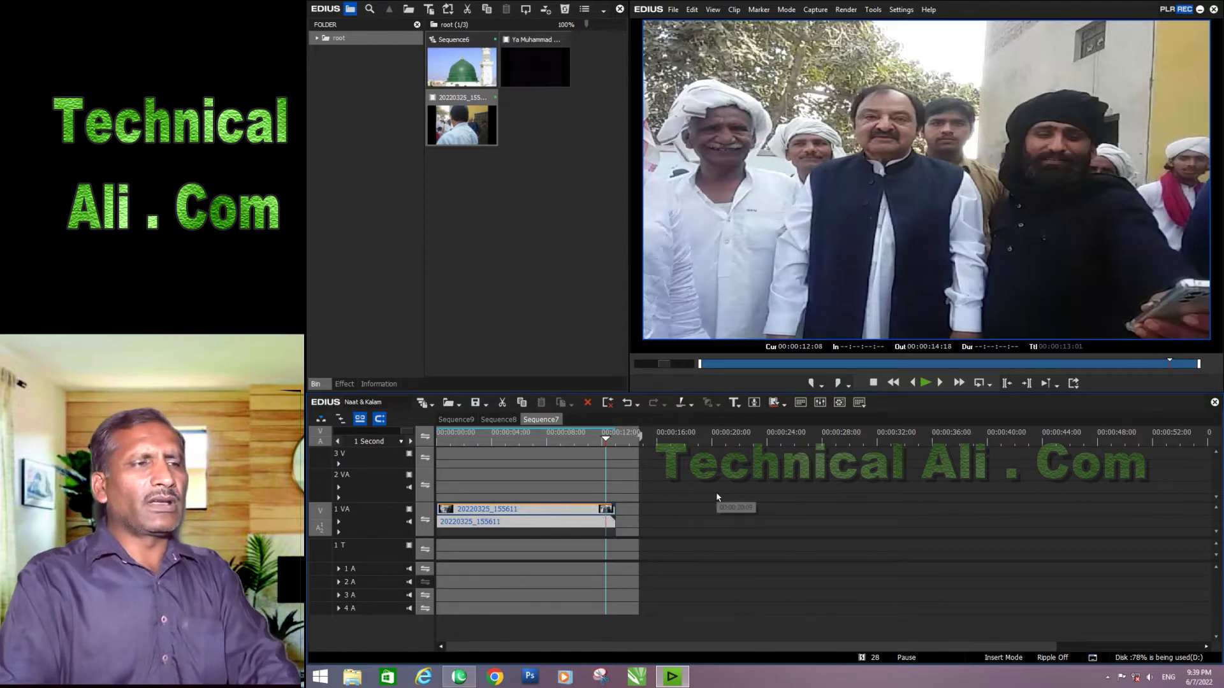
{"action": "key", "text": "n"}
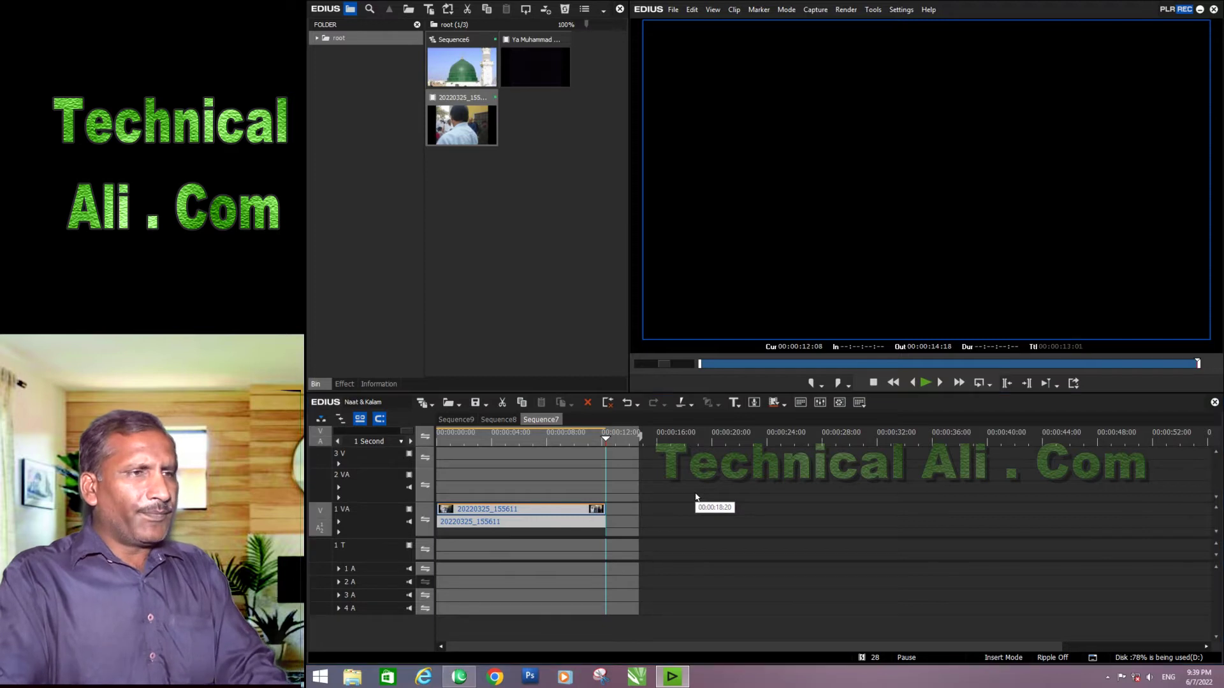
{"action": "key", "text": "Home"}
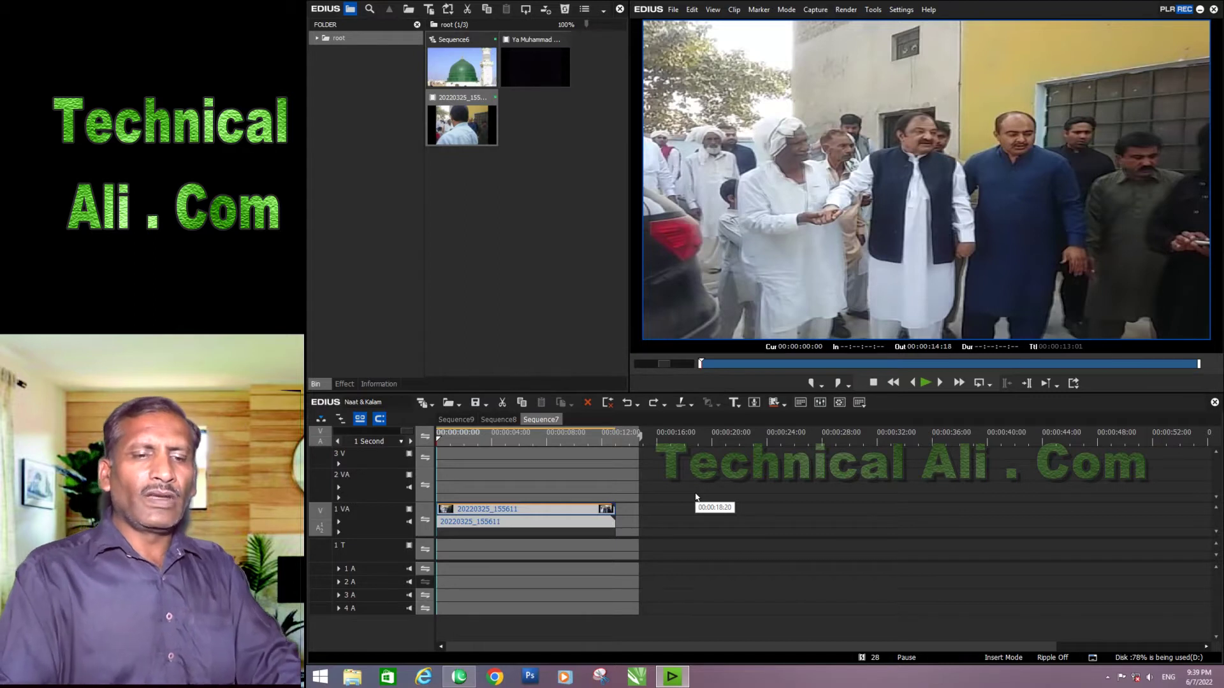
- Split the clip on track 1 VA at 00:00:04:05 and 00:00:07:07
{"action": "left_click", "coordinate": [502, 444]}
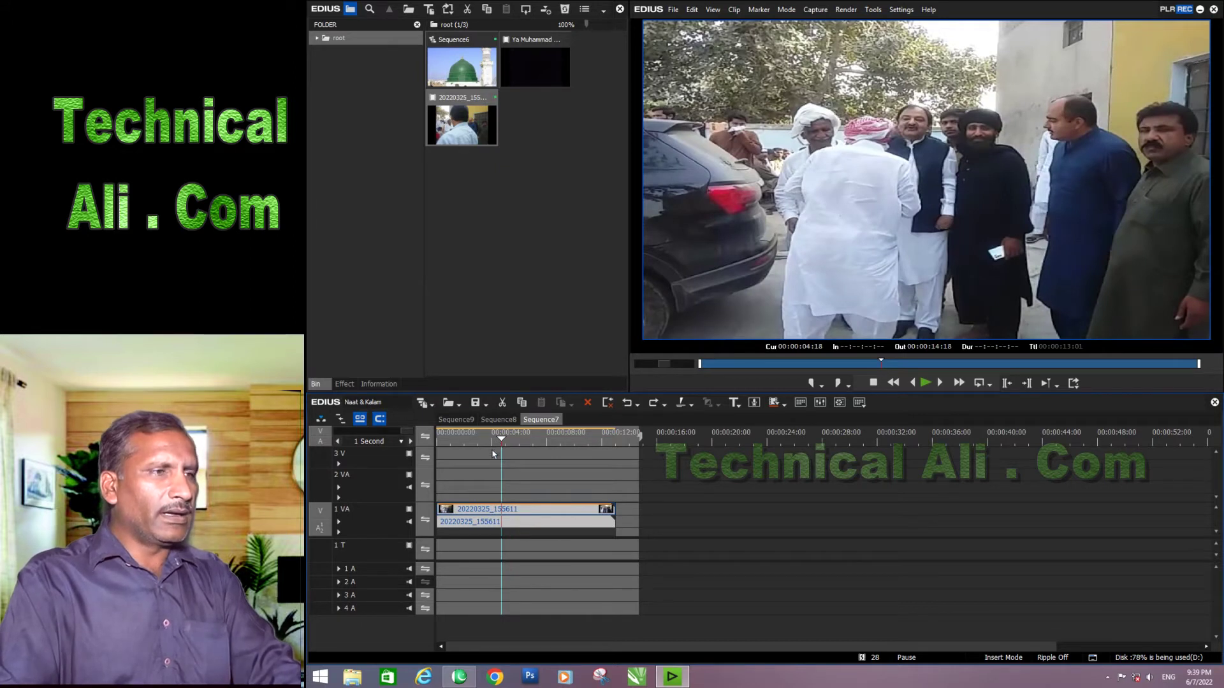
{"action": "left_click_drag", "start_coordinate": [501, 443], "coordinate": [494, 444]}
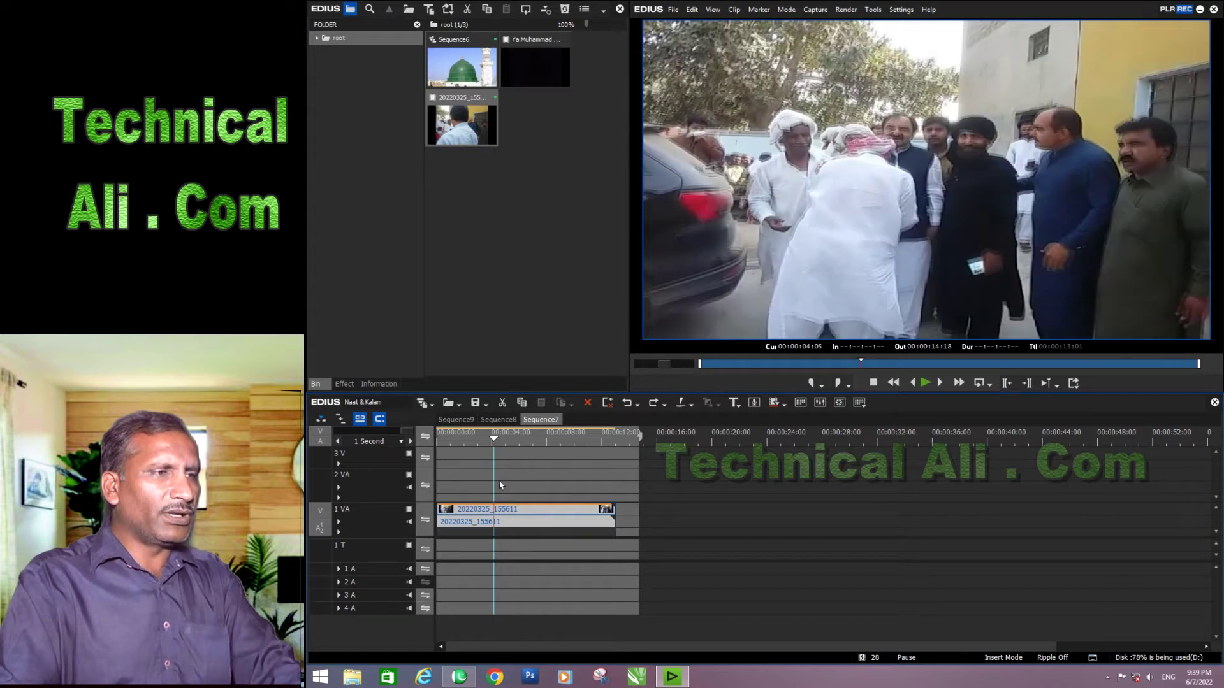
{"action": "key", "text": "c"}
{"action": "mouse_move", "coordinate": [493, 438]}
{"action": "left_mouse_down"}
{"action": "mouse_move", "coordinate": [558, 445]}
{"action": "mouse_move", "coordinate": [545, 445]}
{"action": "left_mouse_up"}
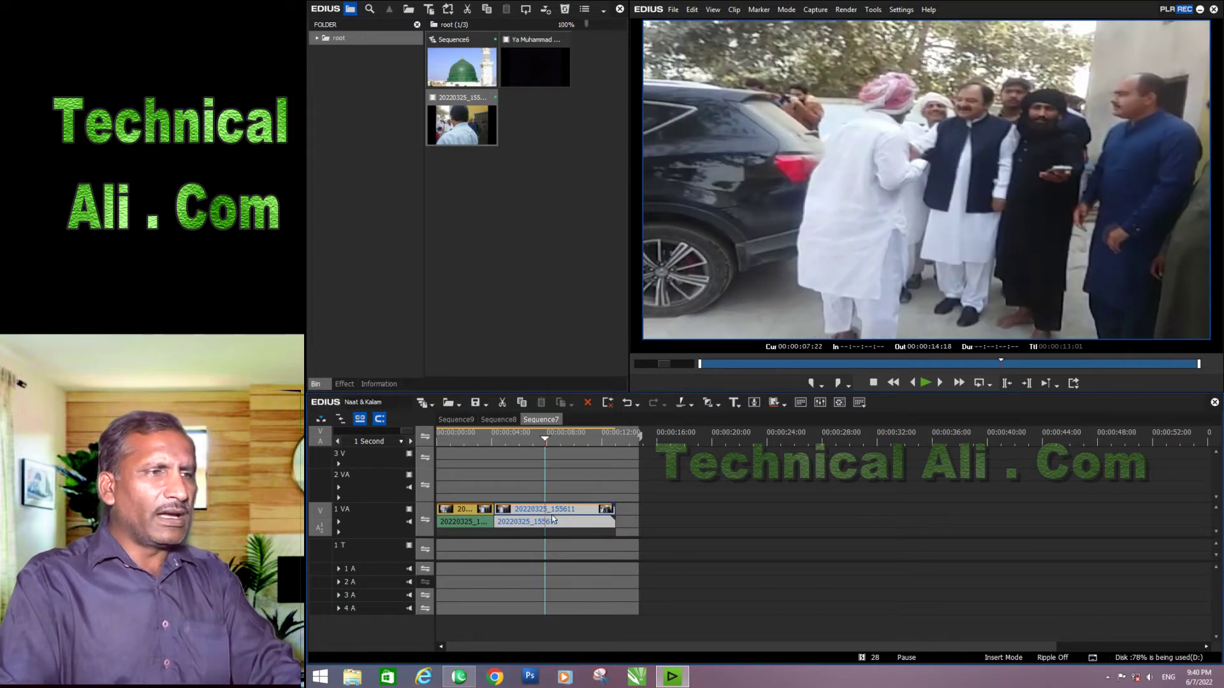
{"action": "key", "text": "c"}
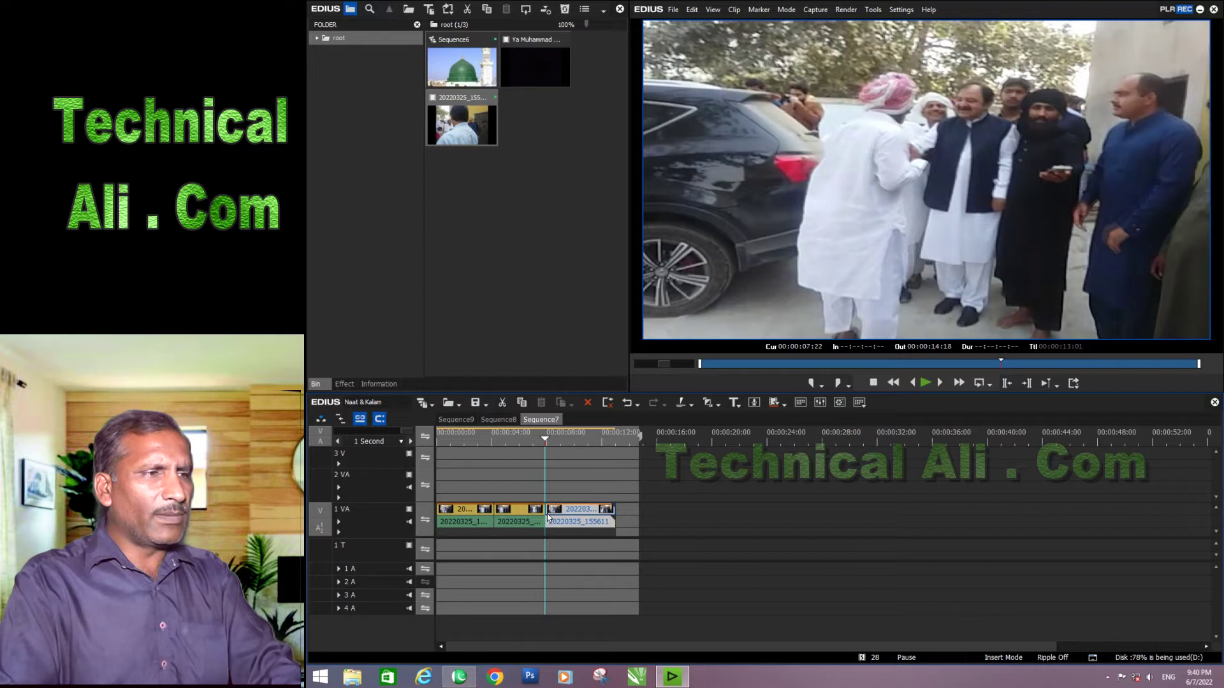
- Delete the middle piece and select the remaining last clip
{"action": "left_click", "coordinate": [517, 514]}
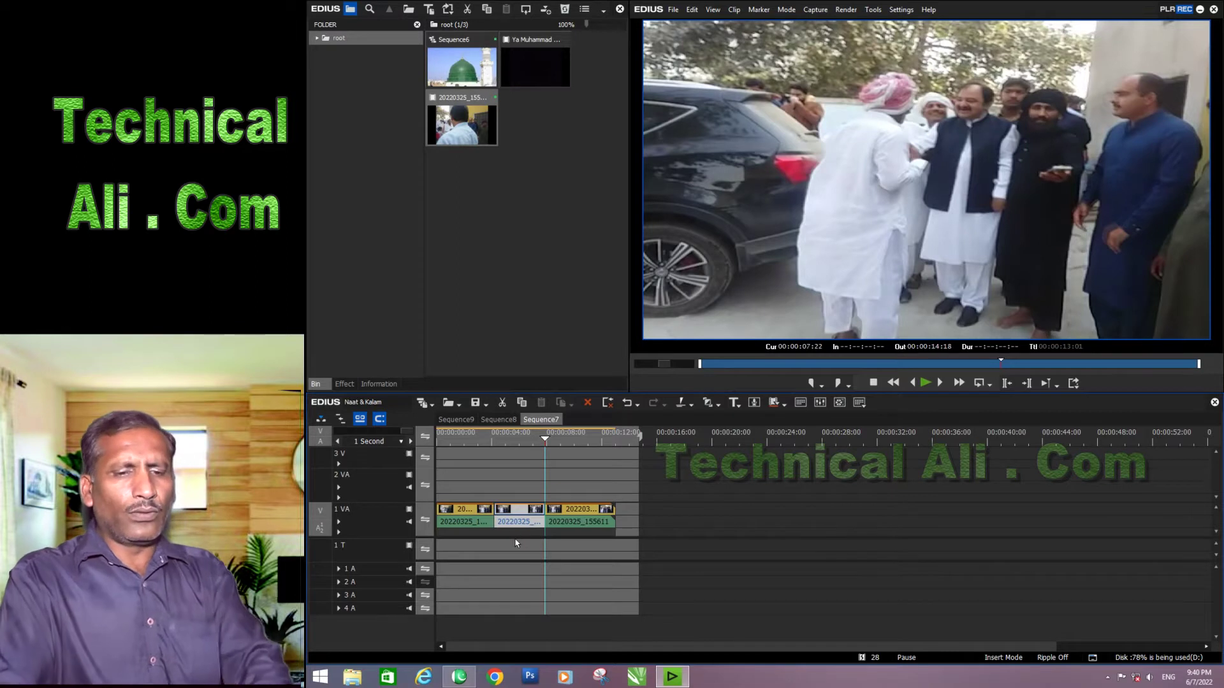
{"action": "key", "text": "Delete"}
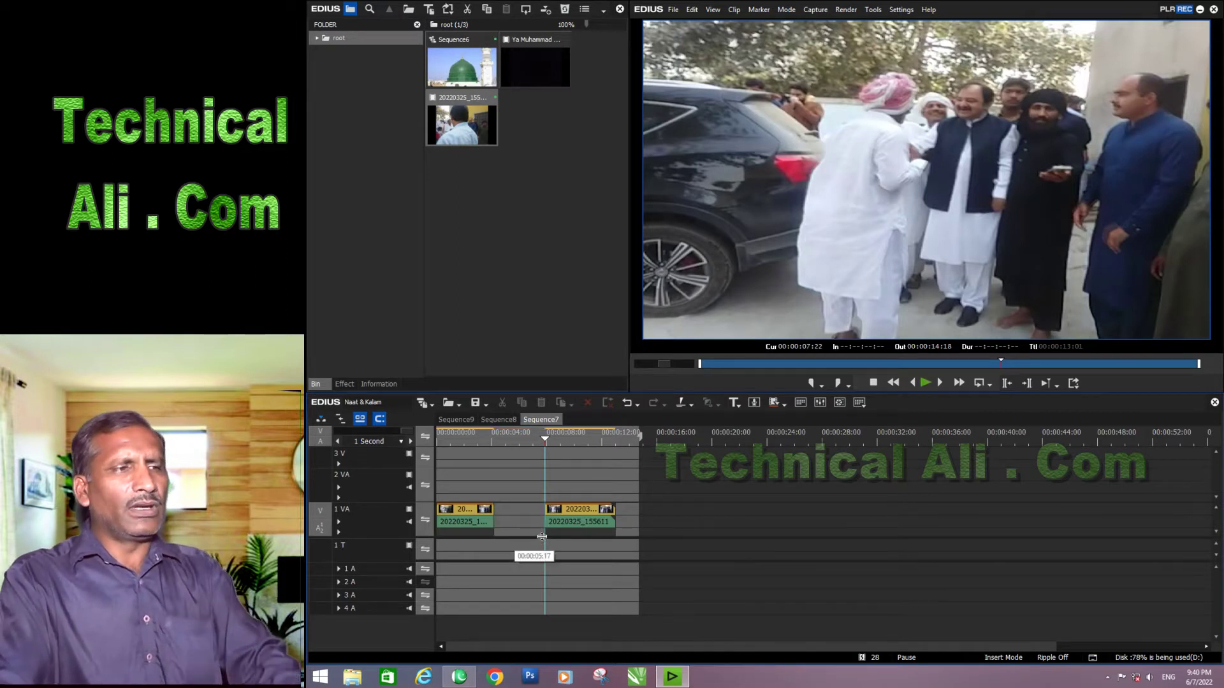
{"action": "left_click", "coordinate": [587, 515]}
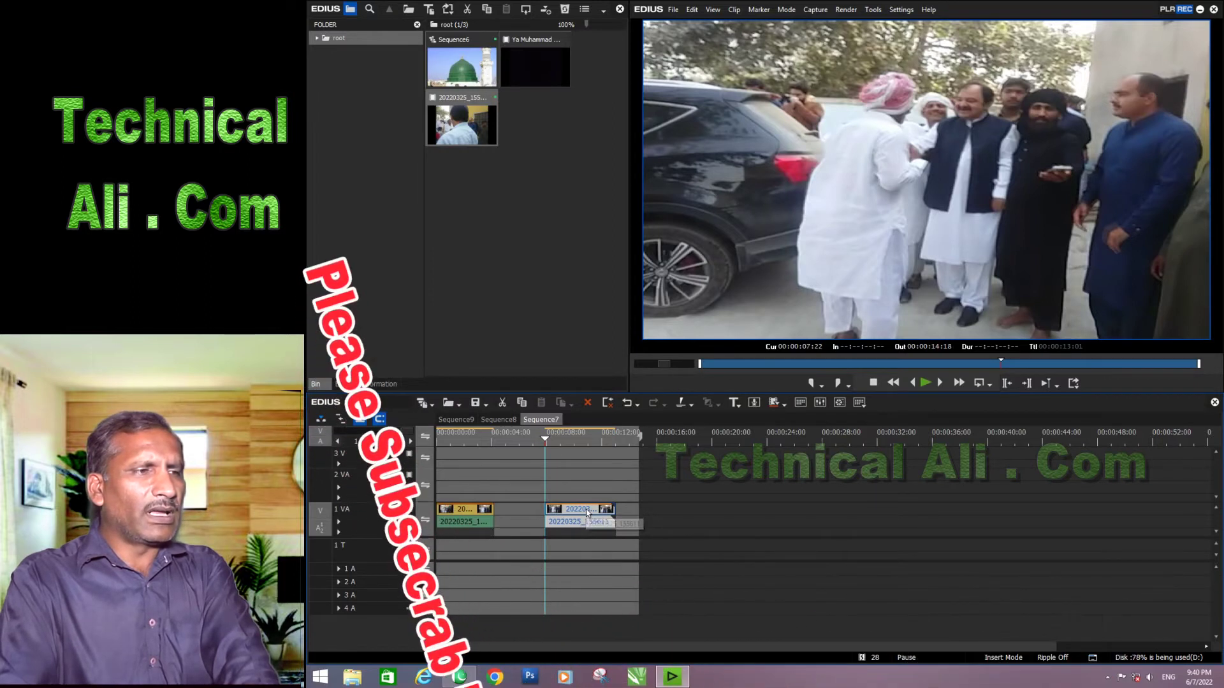
- Slide the last clip left against the first piece and drag the playhead back toward the start
{"action": "left_click_drag", "start_coordinate": [587, 513], "coordinate": [556, 522]}
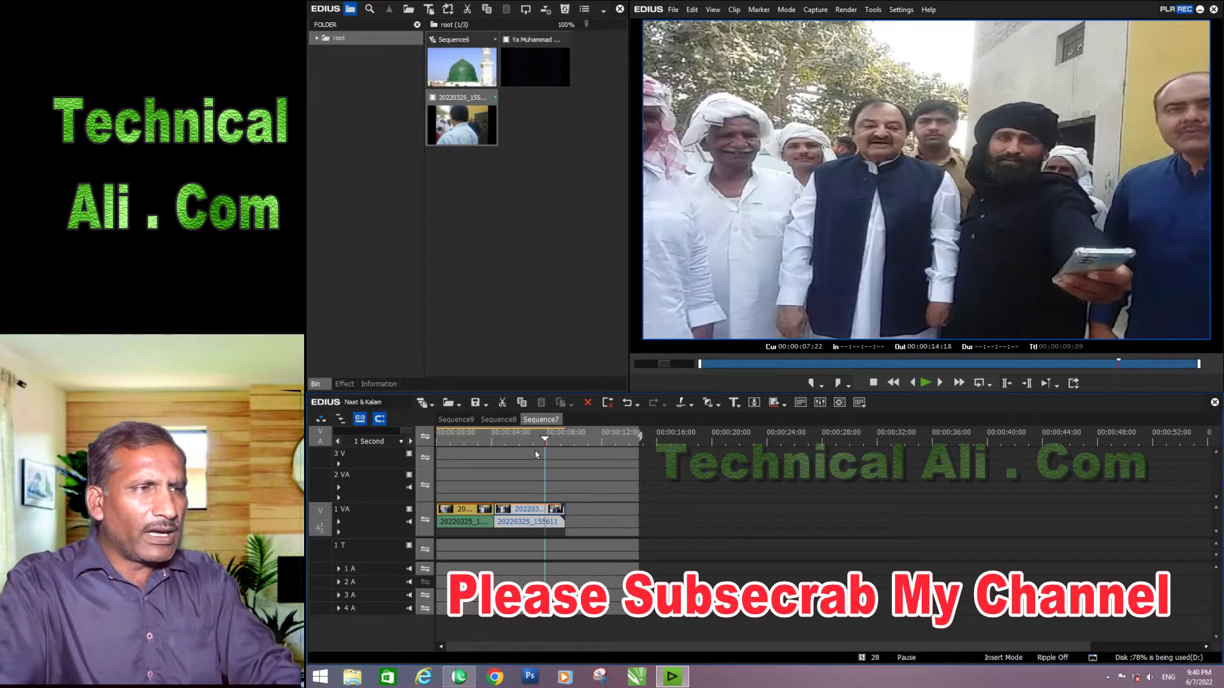
{"action": "mouse_move", "coordinate": [546, 442]}
{"action": "left_mouse_down"}
{"action": "mouse_move", "coordinate": [440, 460]}
{"action": "mouse_move", "coordinate": [537, 474]}
{"action": "mouse_move", "coordinate": [488, 480]}
{"action": "mouse_move", "coordinate": [546, 479]}
{"action": "mouse_move", "coordinate": [454, 492]}
{"action": "mouse_move", "coordinate": [534, 487]}
{"action": "left_mouse_up"}
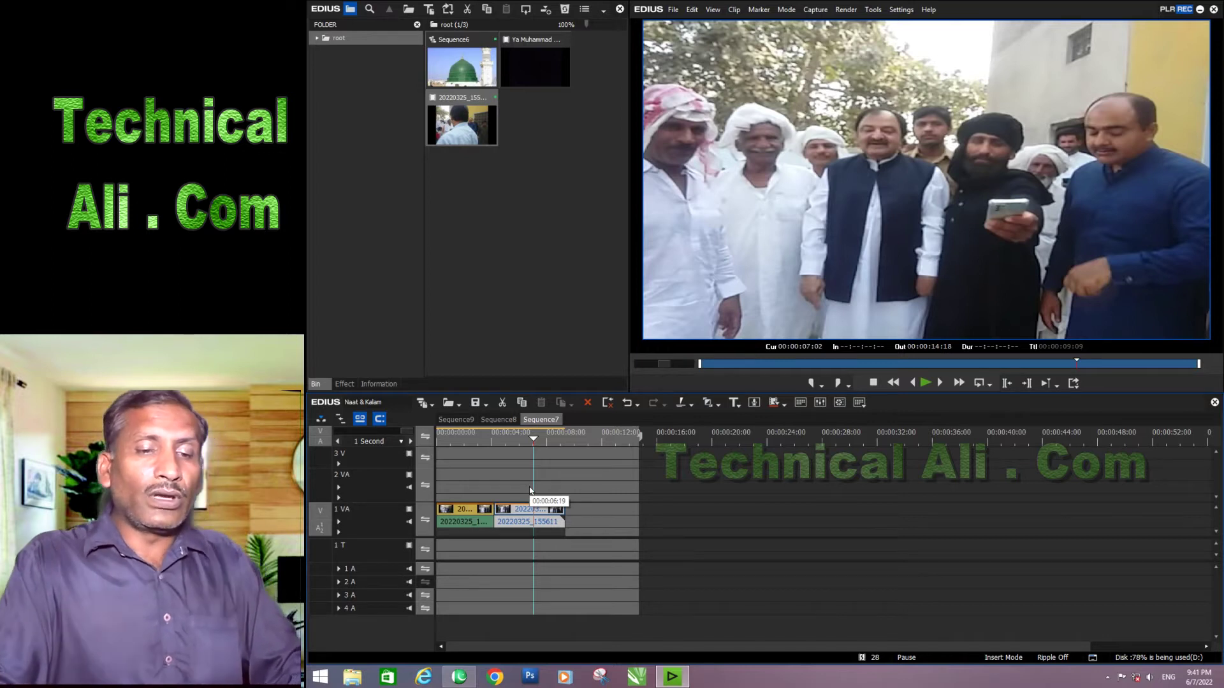
- Set the timeline scale to Fit so both clips span the width, starting at the beginning
{"action": "left_click", "coordinate": [497, 440]}
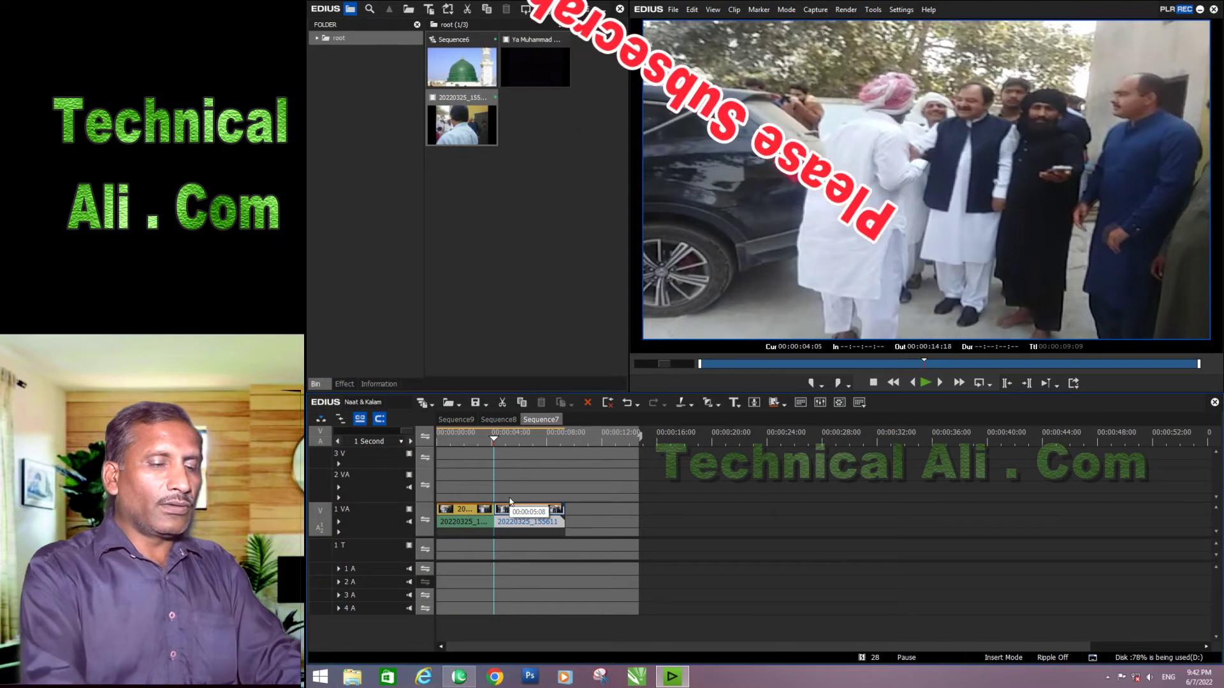
{"action": "key", "text": "ctrl+q"}
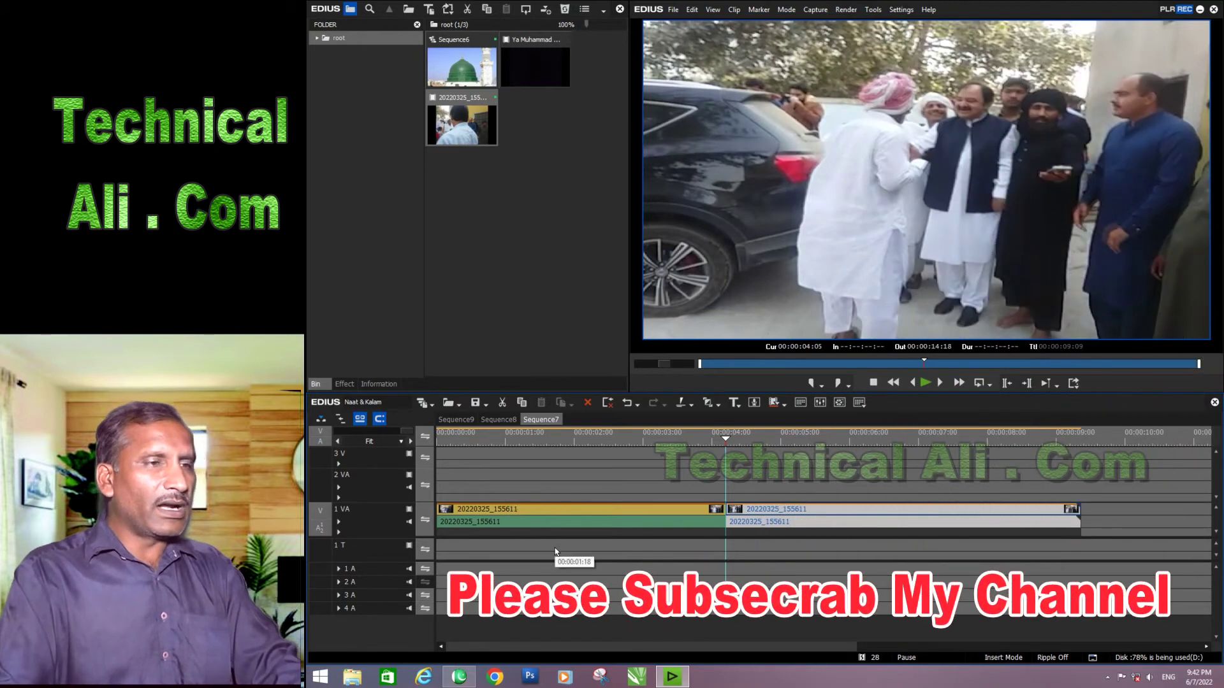
{"action": "key", "text": "Home"}
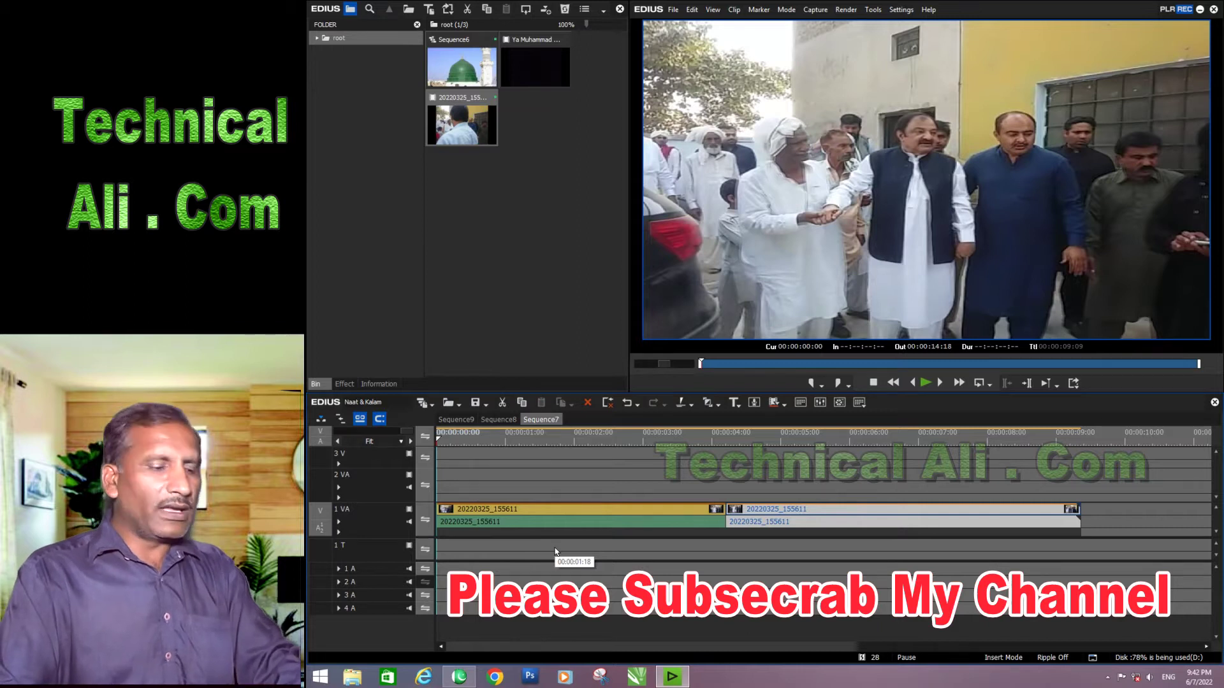
- Jump between the sequence start, the 00:00:04:05 cut and the end with Page Up/Page Down
{"action": "key", "text": "Page_Down"}
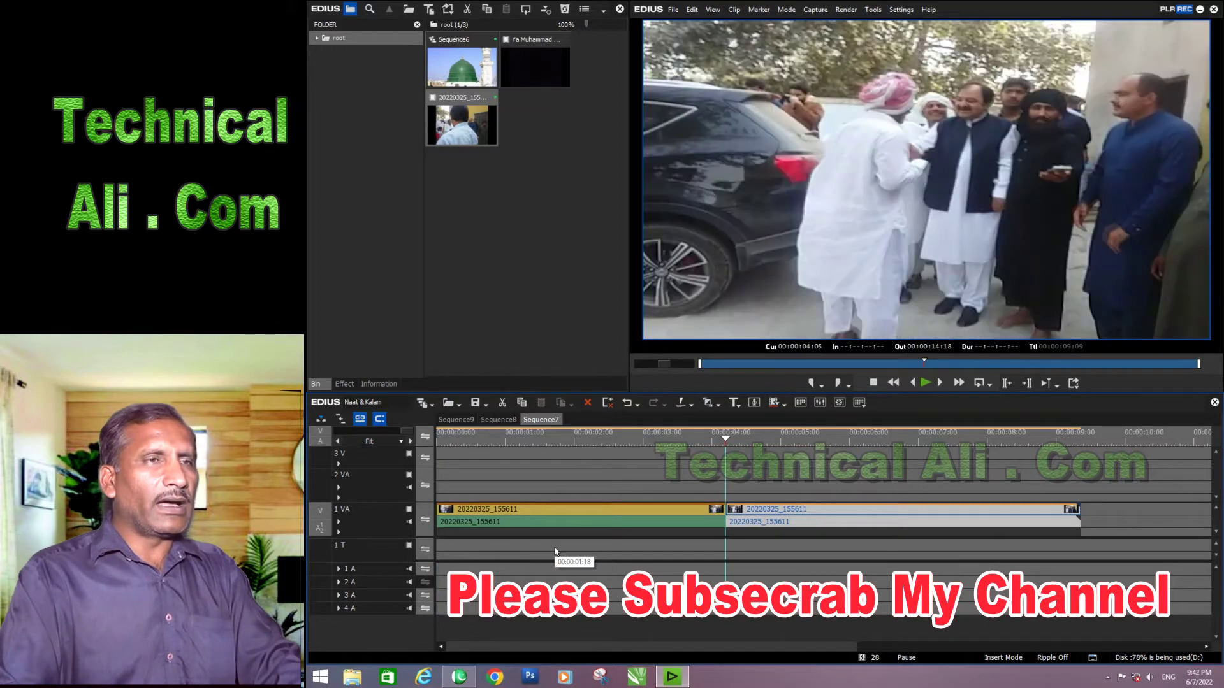
{"action": "key", "text": "Home"}
{"action": "key", "text": "Page_Down"}
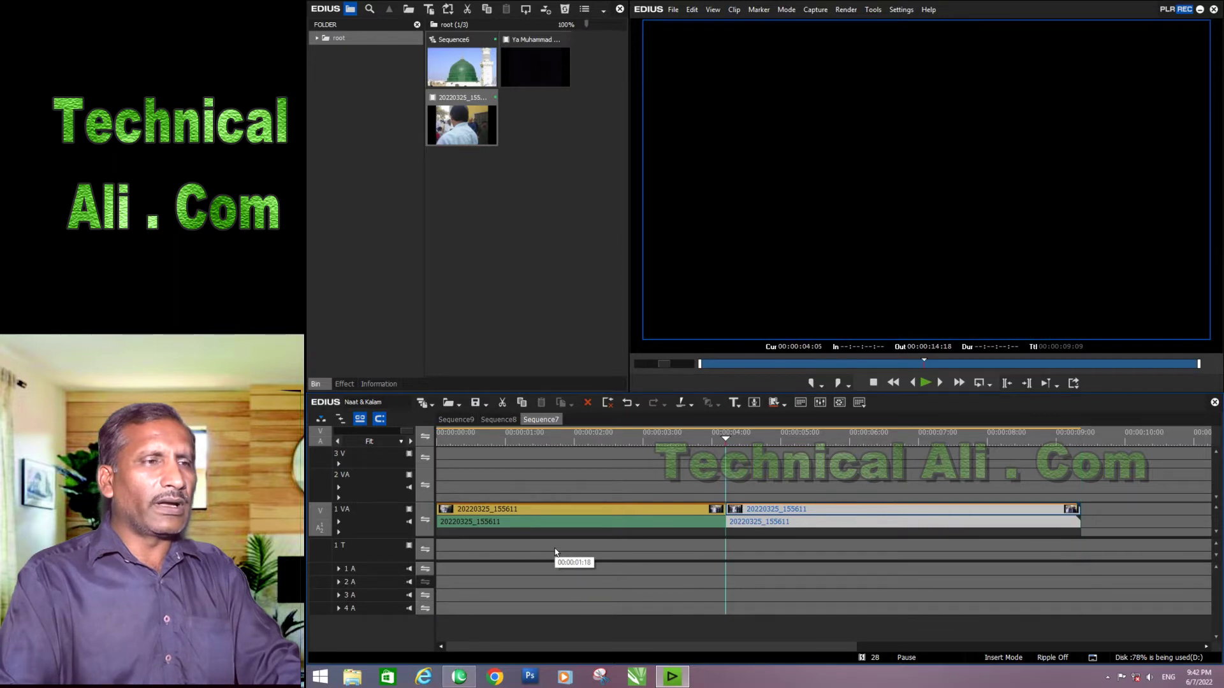
{"action": "key", "text": "Home"}
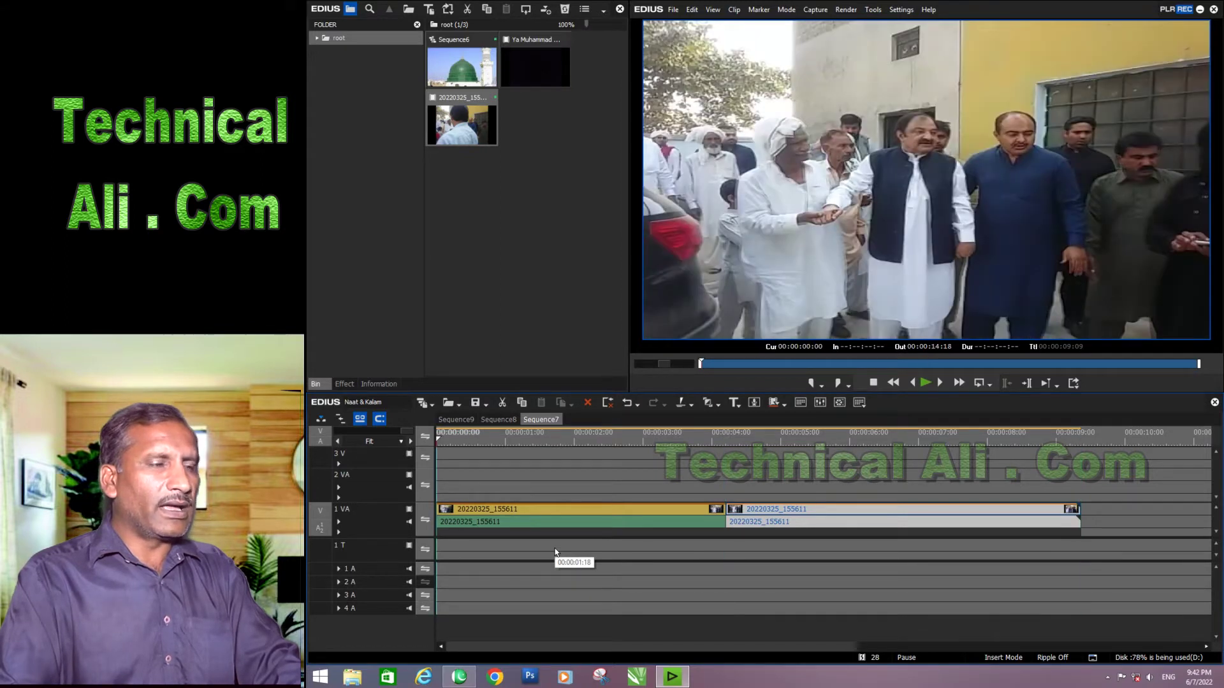
{"action": "key", "text": "Page_Down"}
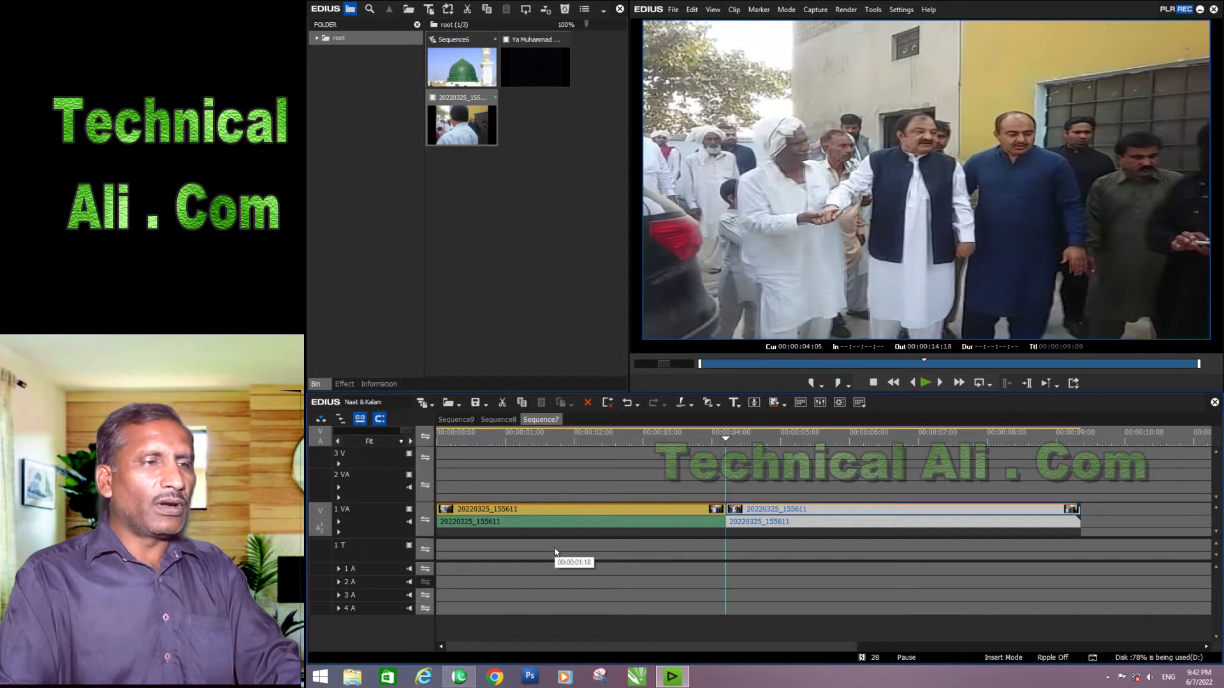
{"action": "key", "text": "Page_Down"}
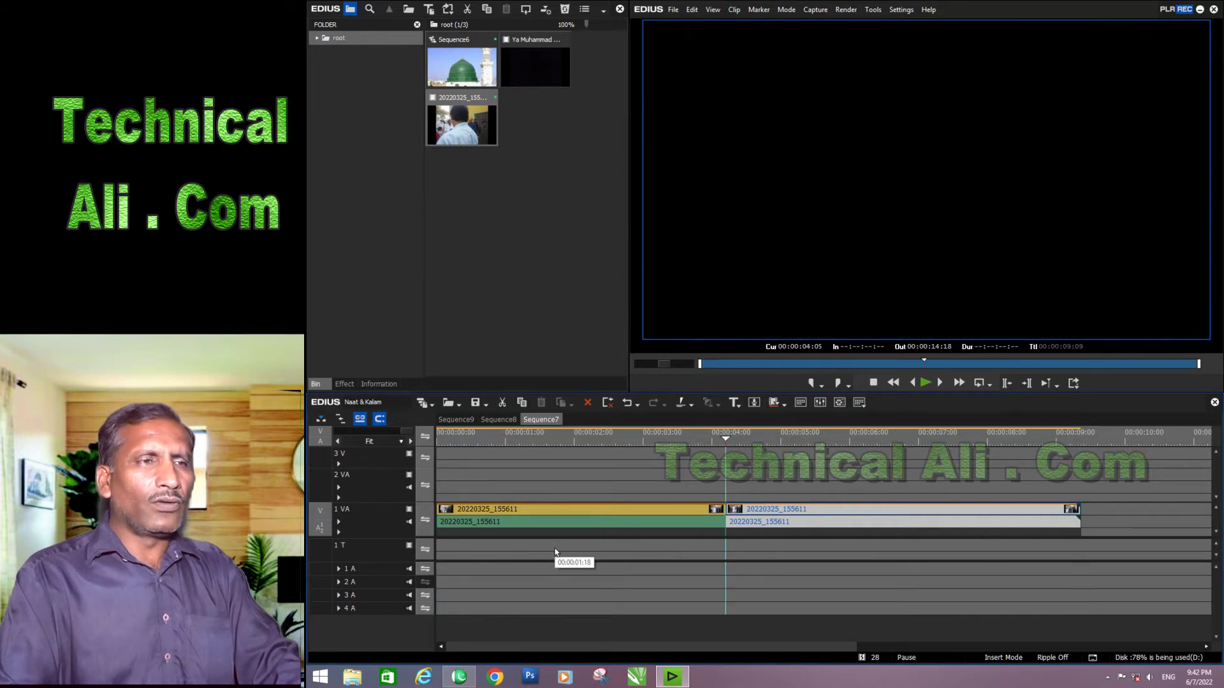
{"action": "key", "text": "Page_Up"}
{"action": "key", "text": "Page_Up"}
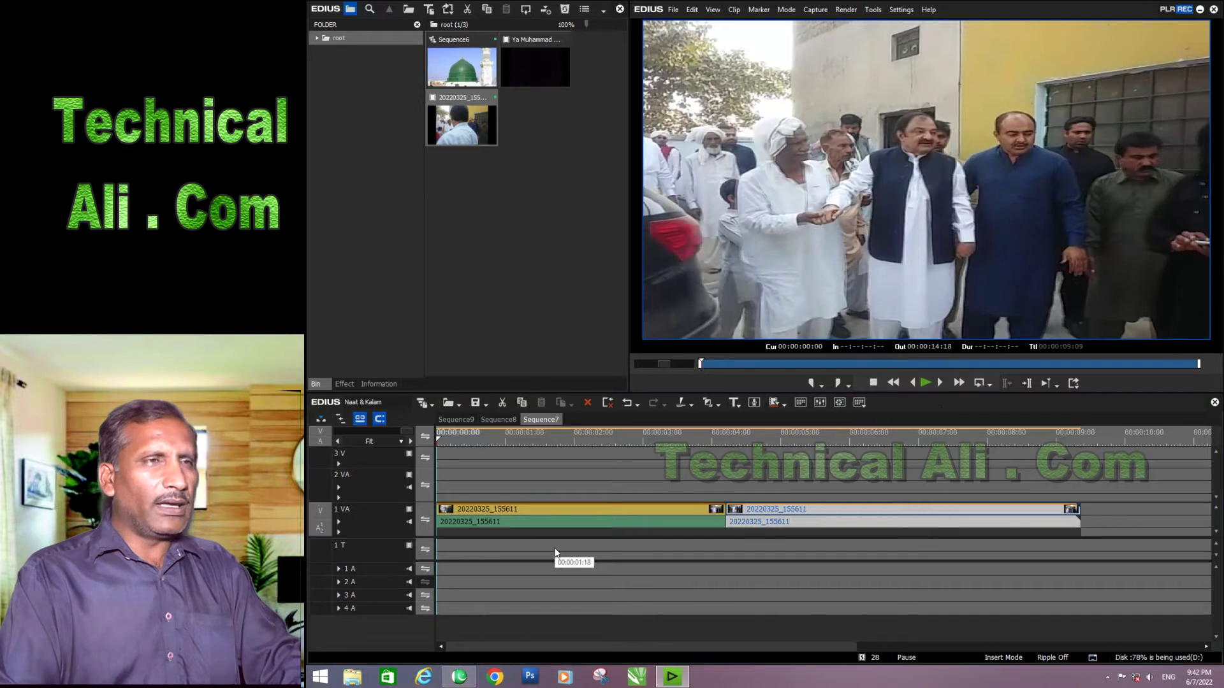
{"action": "key", "text": "alt+e"}
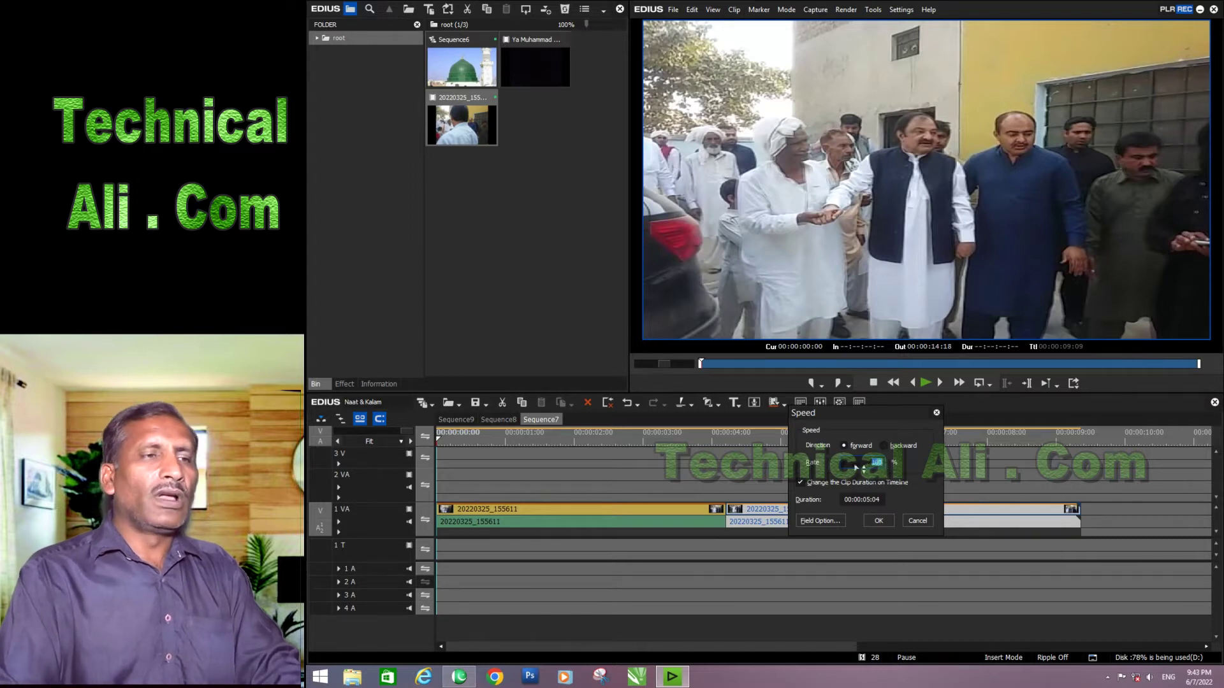
{"action": "left_click", "coordinate": [936, 414]}
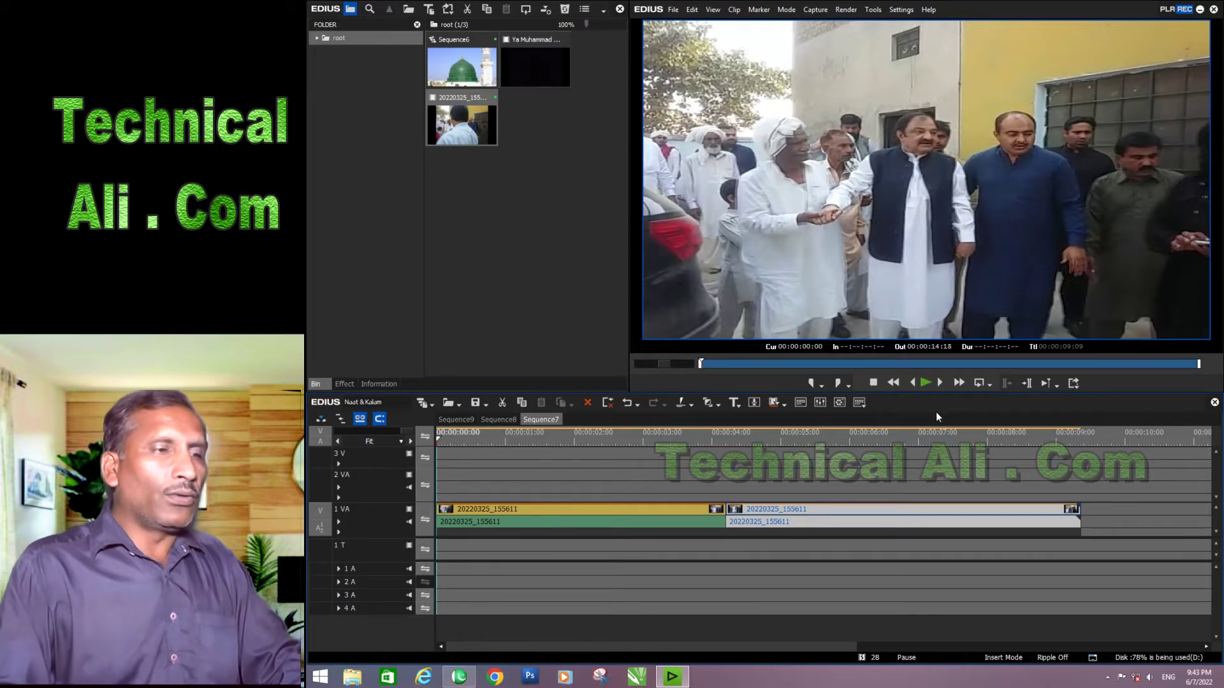
{"action": "left_click", "coordinate": [712, 494]}
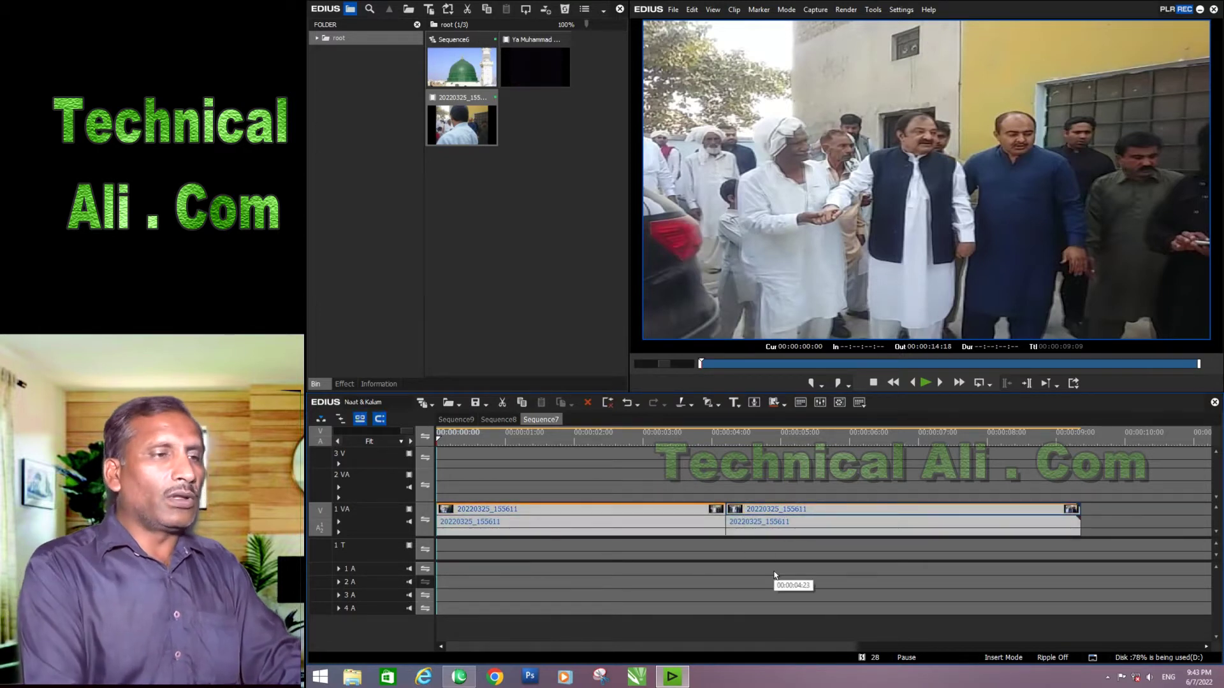
{"action": "key", "text": "ctrl+p"}
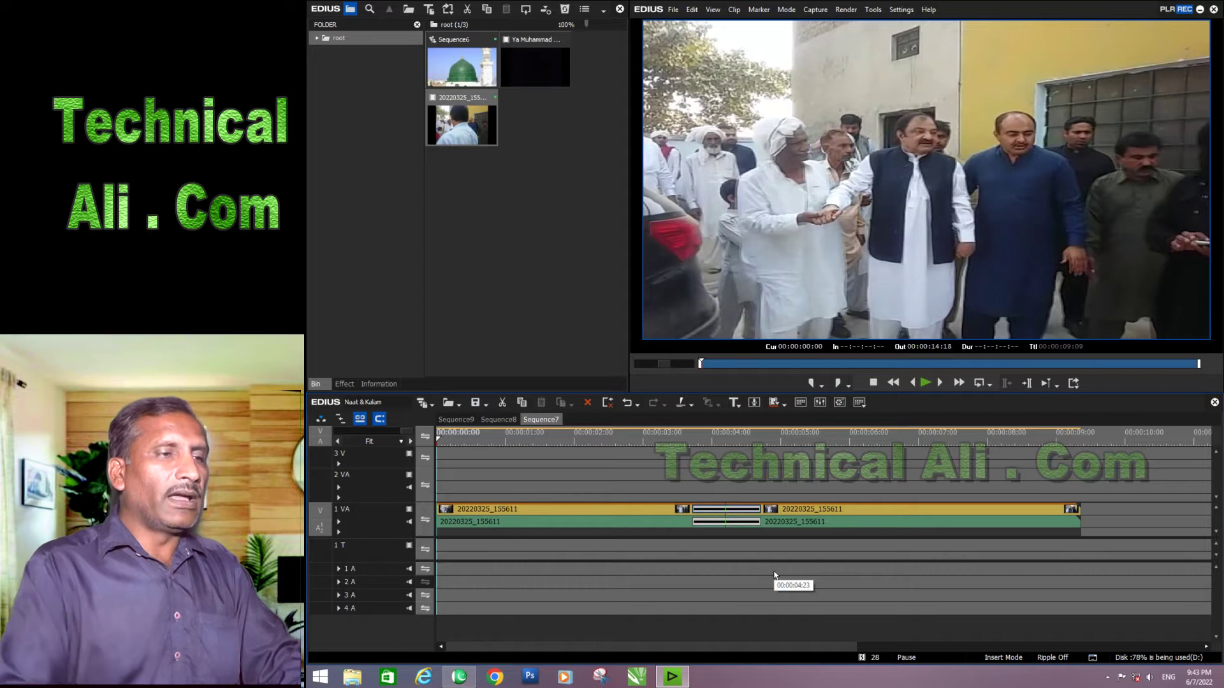
{"action": "left_click", "coordinate": [682, 445]}
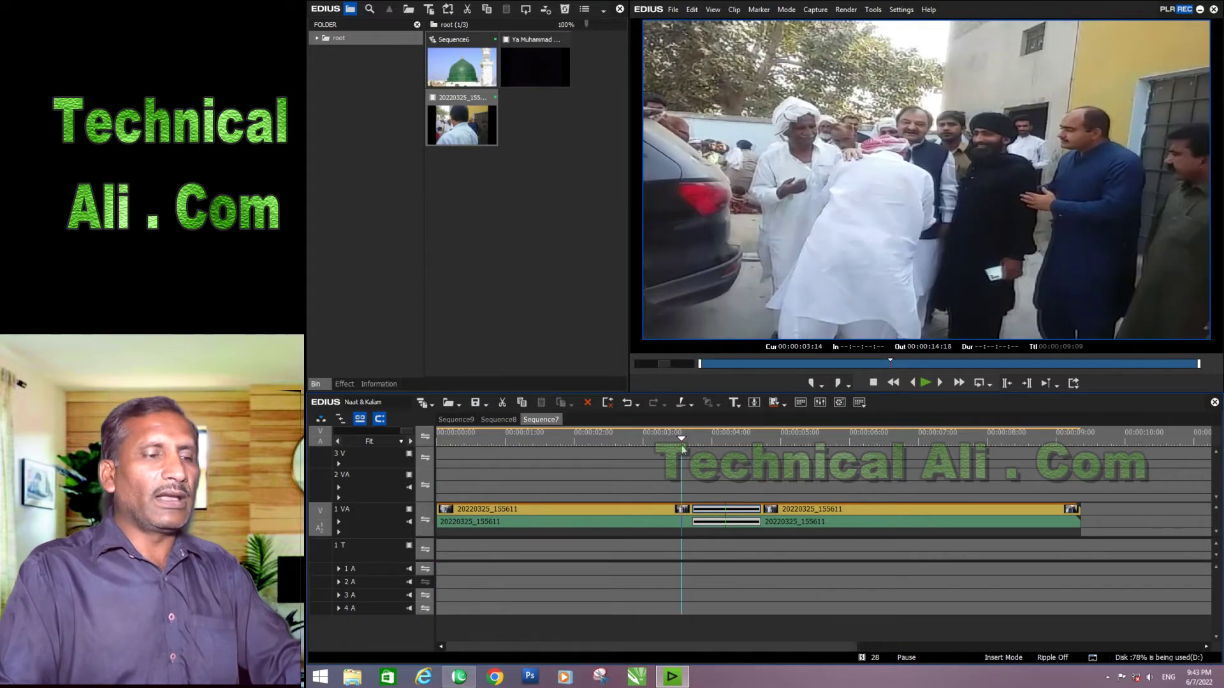
{"action": "key", "text": "space"}
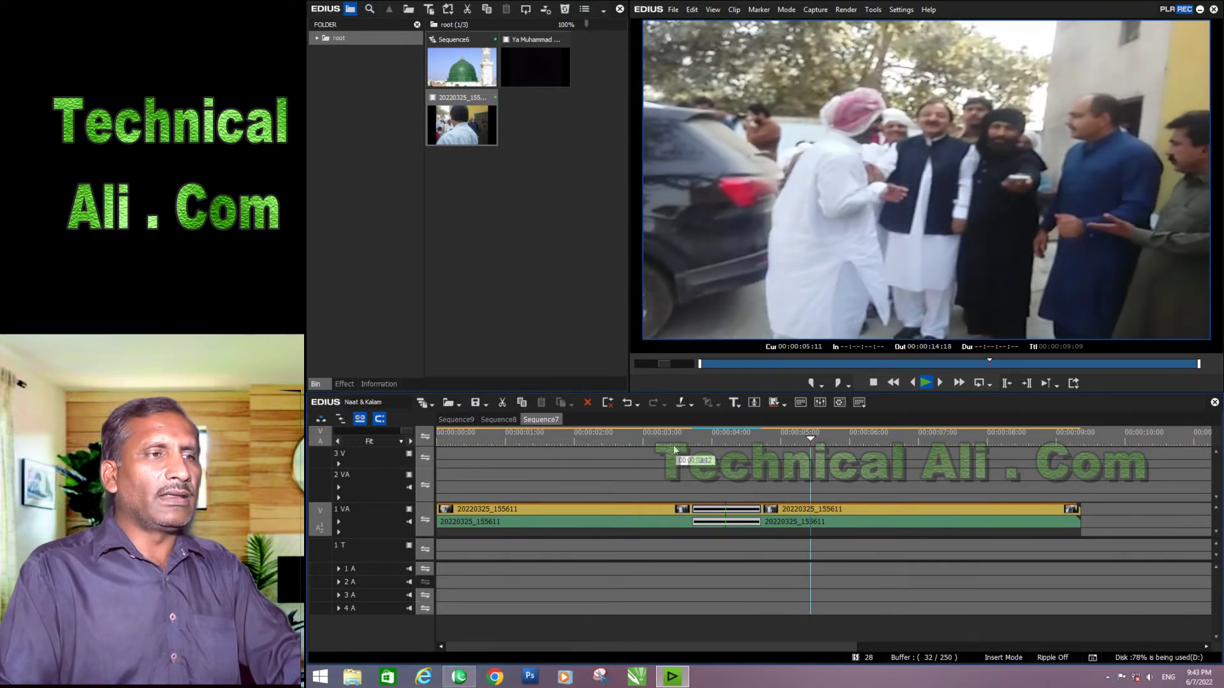
{"action": "left_click", "coordinate": [670, 440]}
{"action": "key", "text": "space"}
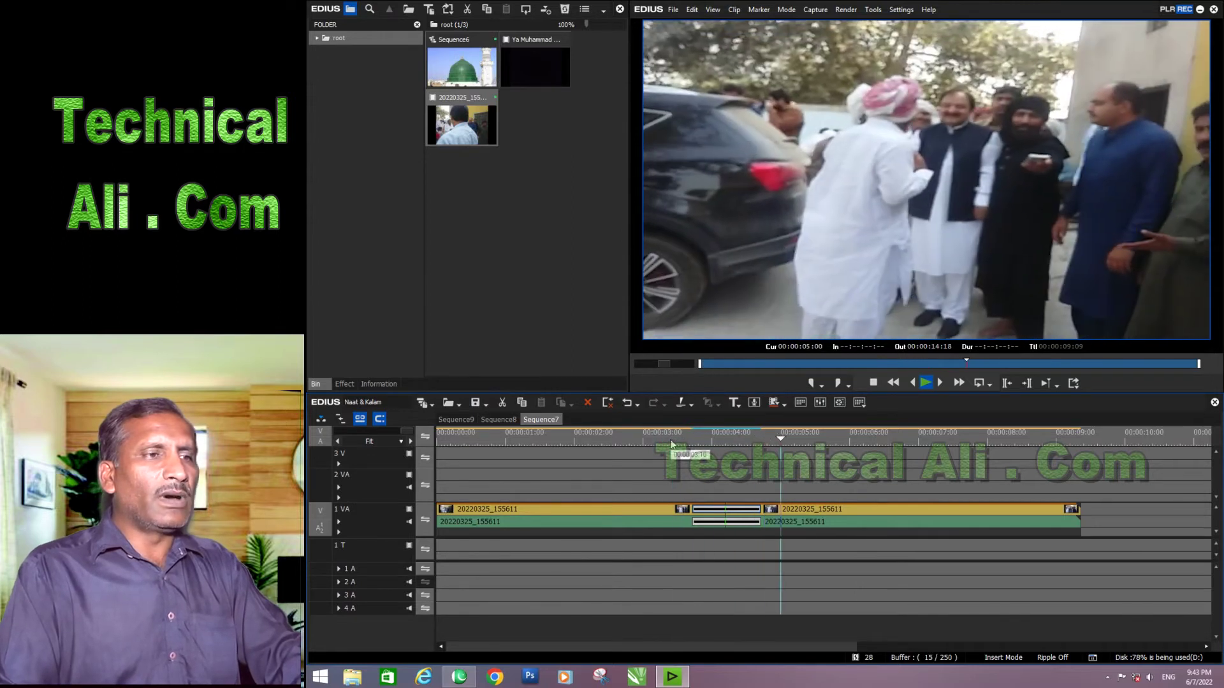
{"action": "key", "text": "space"}
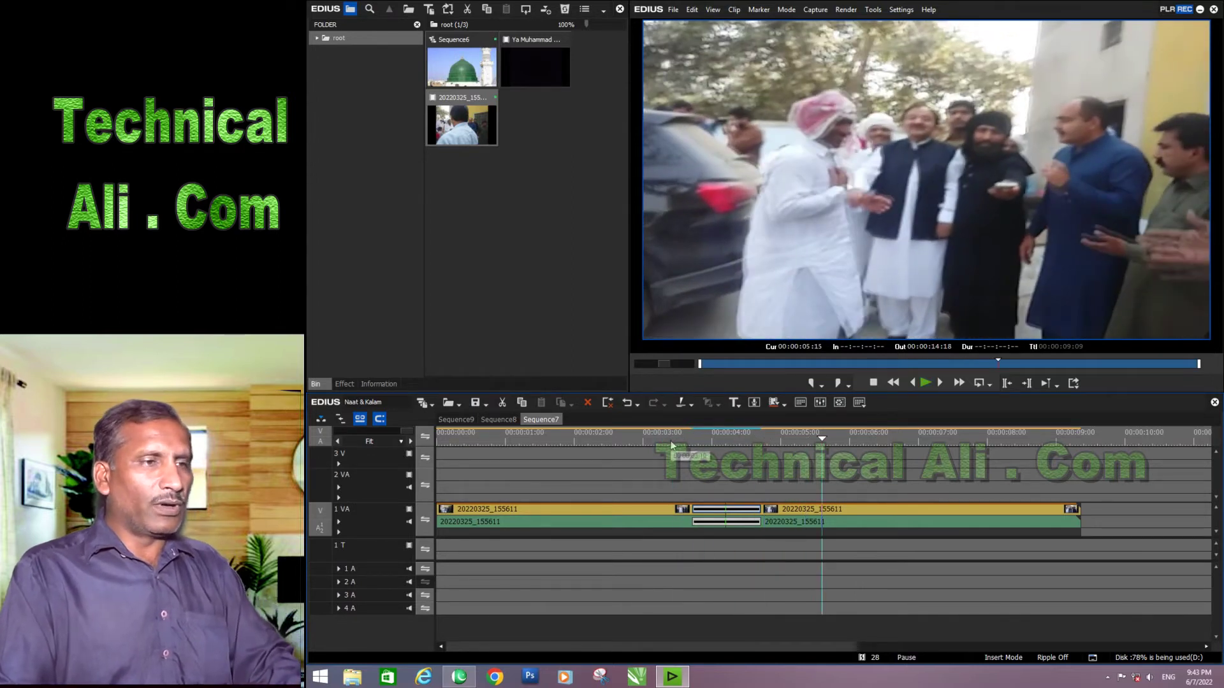
{"action": "key", "text": "ctrl+z"}
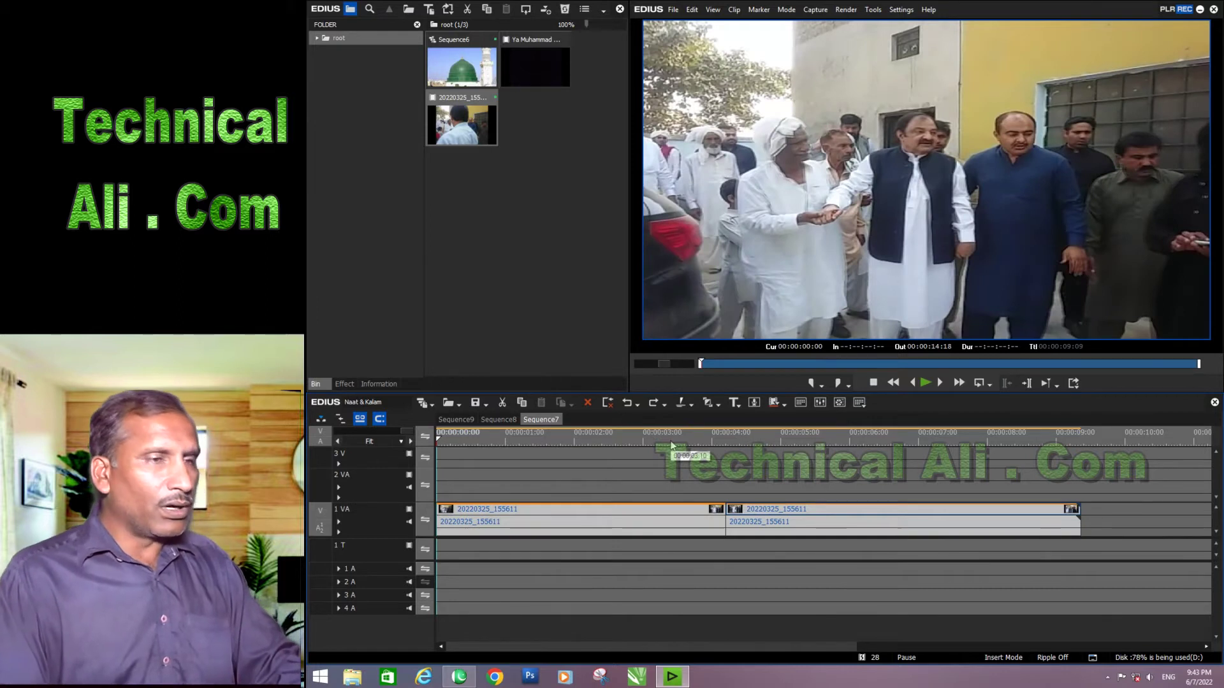
{"action": "left_click", "coordinate": [687, 480]}
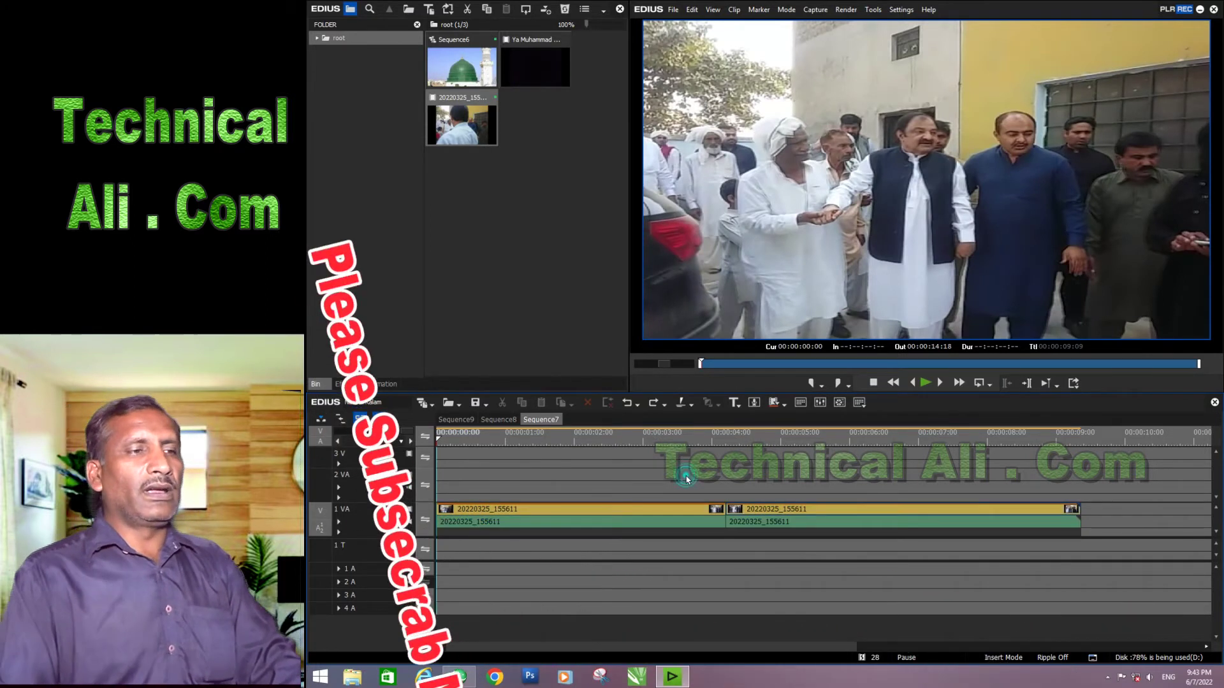
{"action": "left_click", "coordinate": [699, 441]}
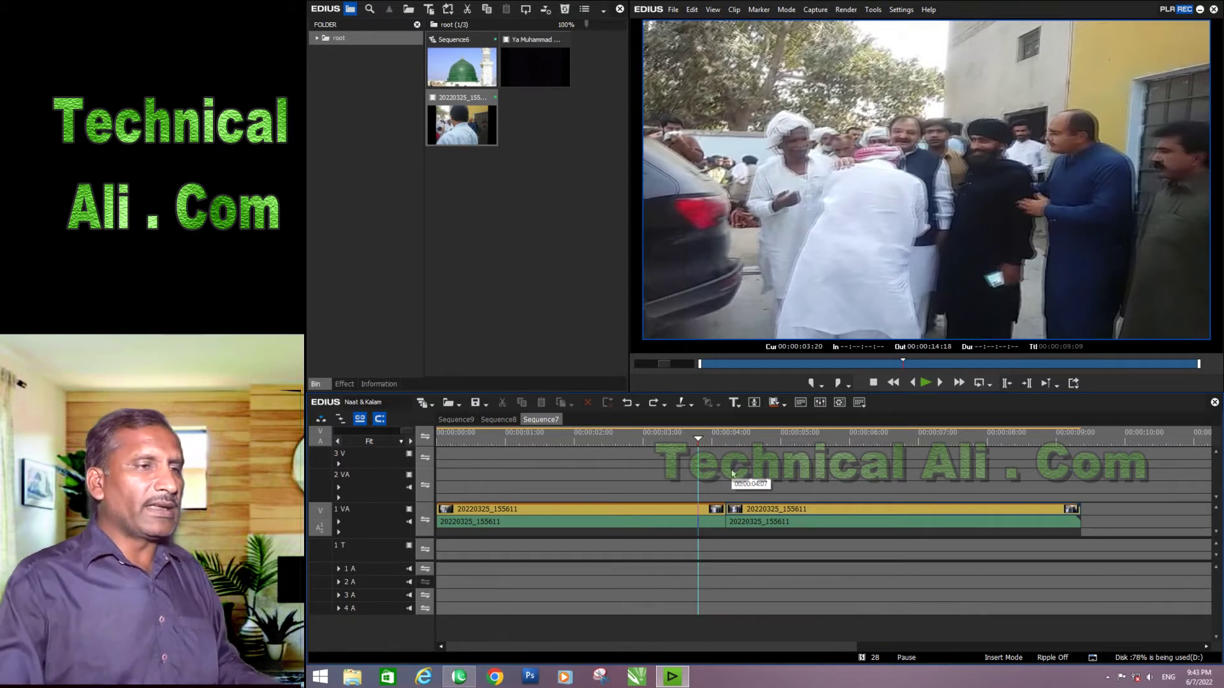
{"action": "left_click", "coordinate": [640, 511]}
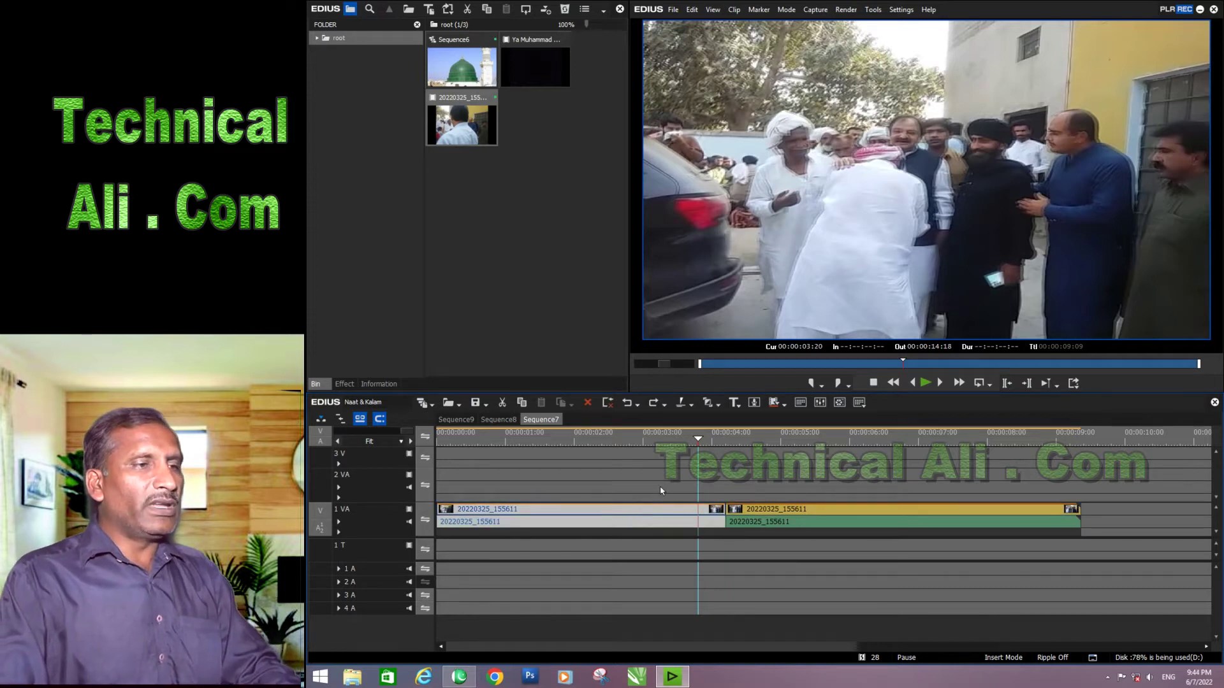
{"action": "left_click", "coordinate": [659, 488]}
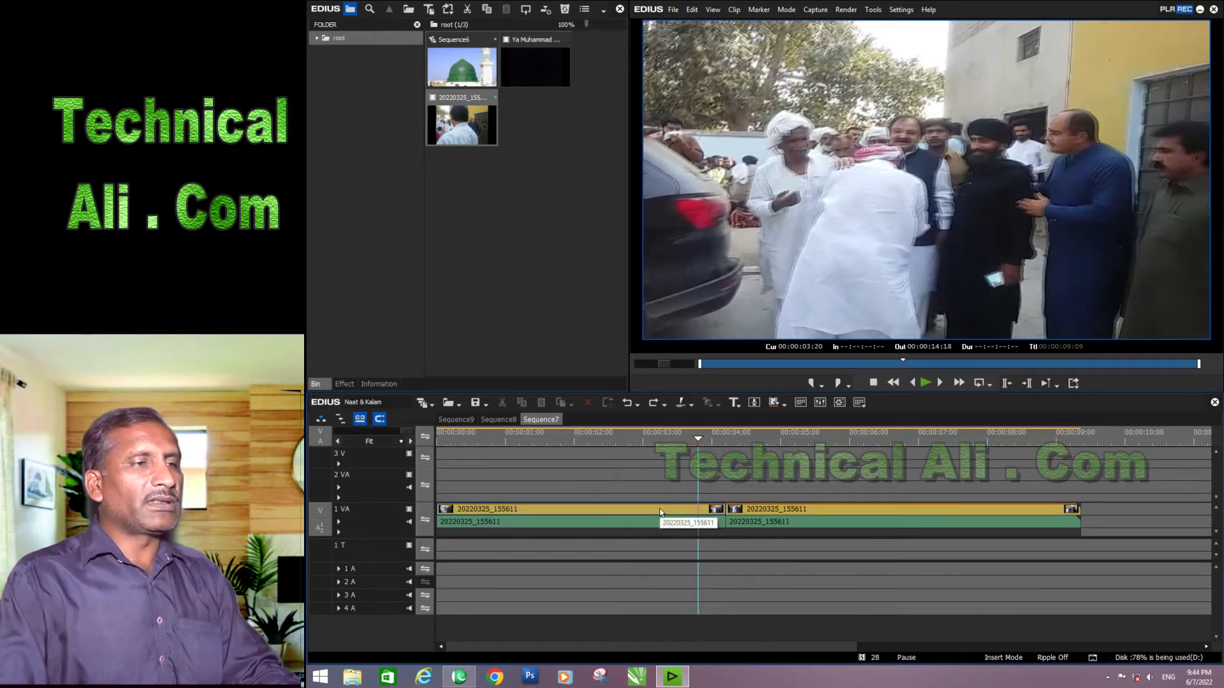
{"action": "left_click", "coordinate": [660, 512]}
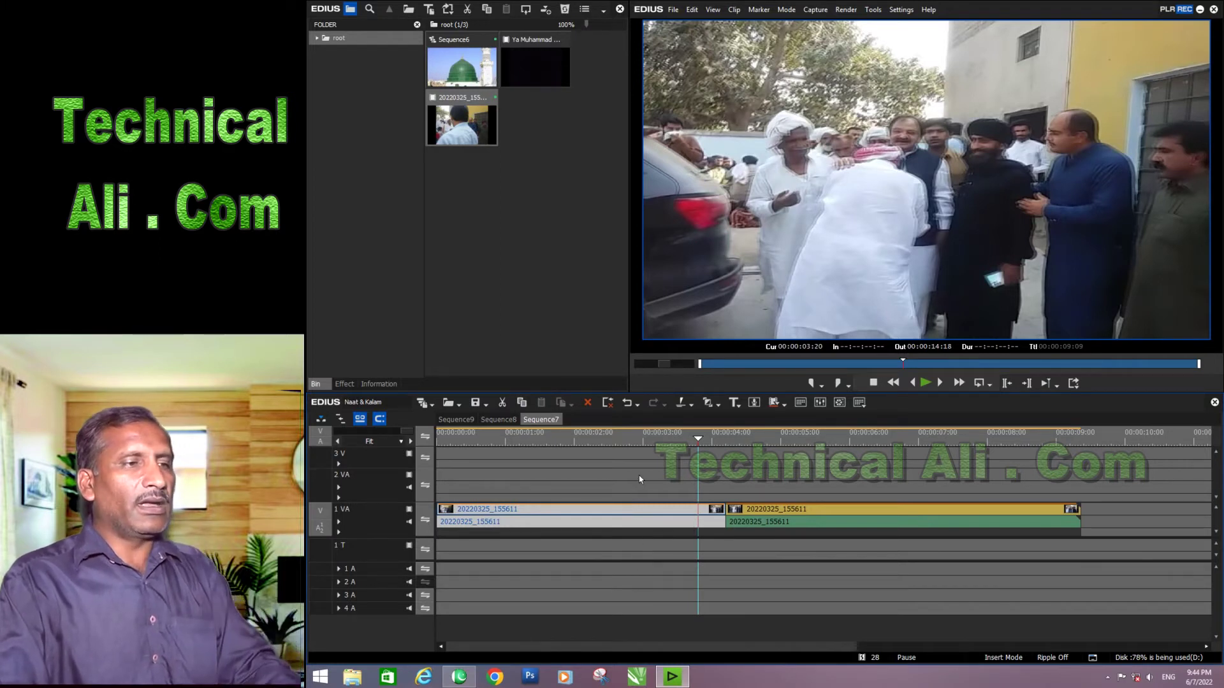
{"action": "left_click", "coordinate": [636, 537]}
{"action": "left_click", "coordinate": [639, 510]}
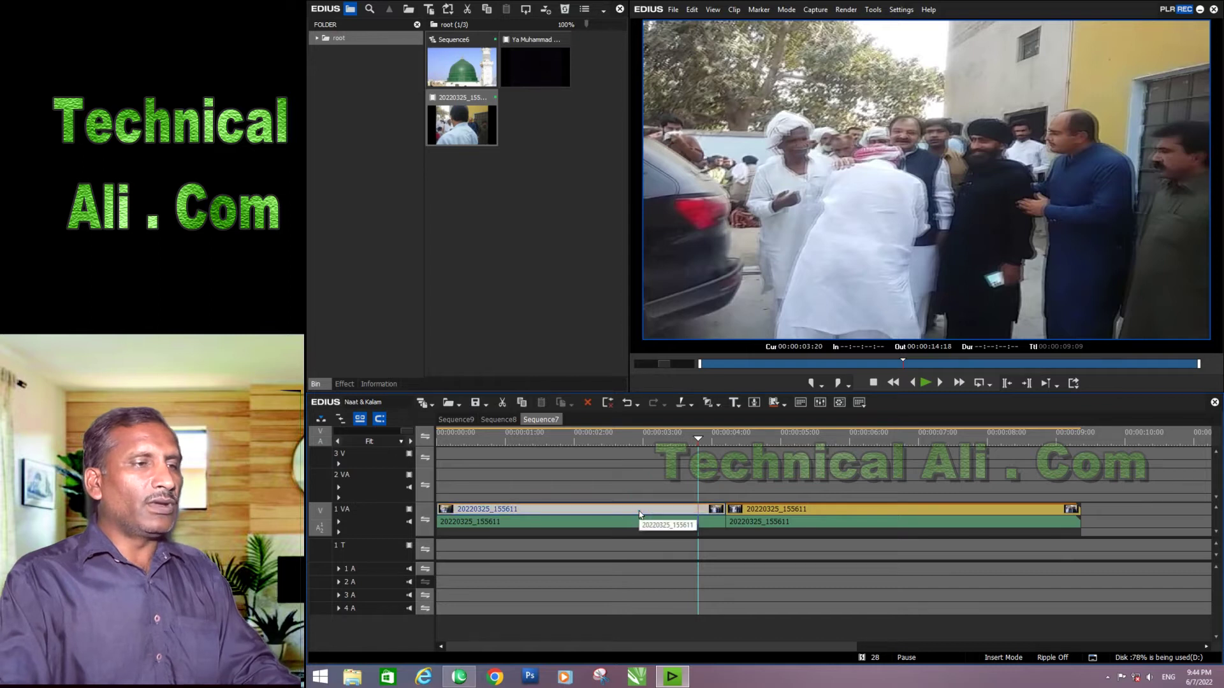
{"action": "left_click", "coordinate": [633, 525]}
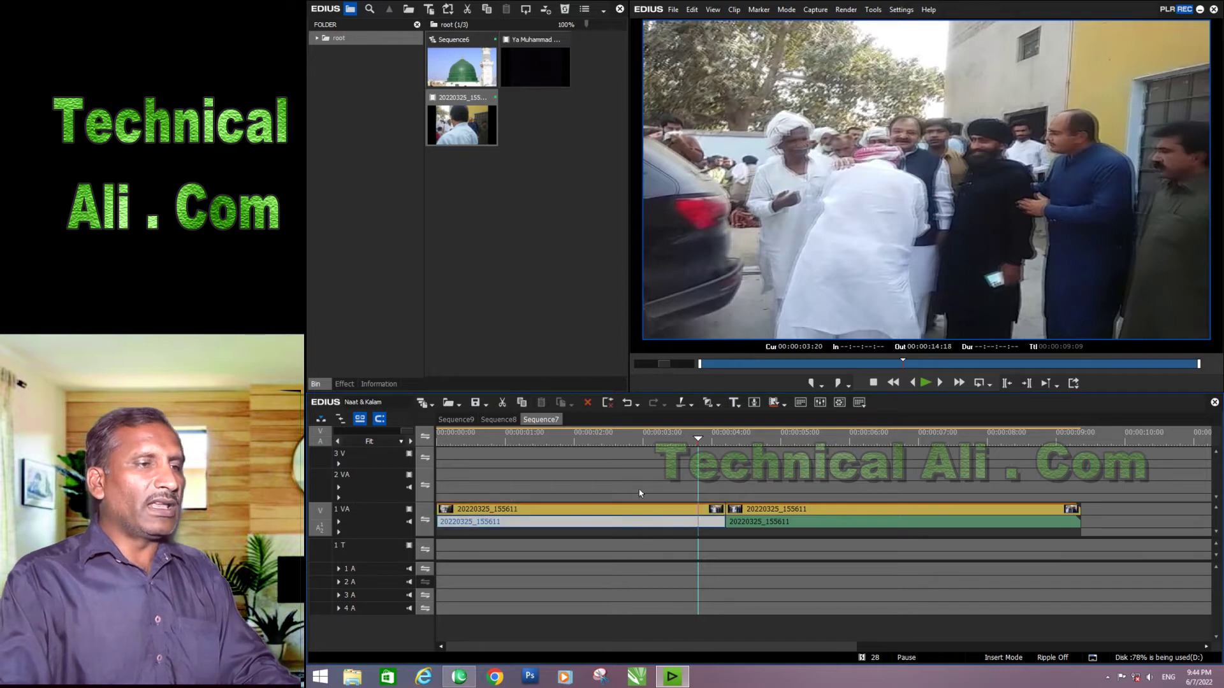
{"action": "left_click", "coordinate": [640, 490]}
{"action": "left_click", "coordinate": [633, 508]}
{"action": "left_click", "coordinate": [633, 497]}
{"action": "left_click", "coordinate": [633, 495]}
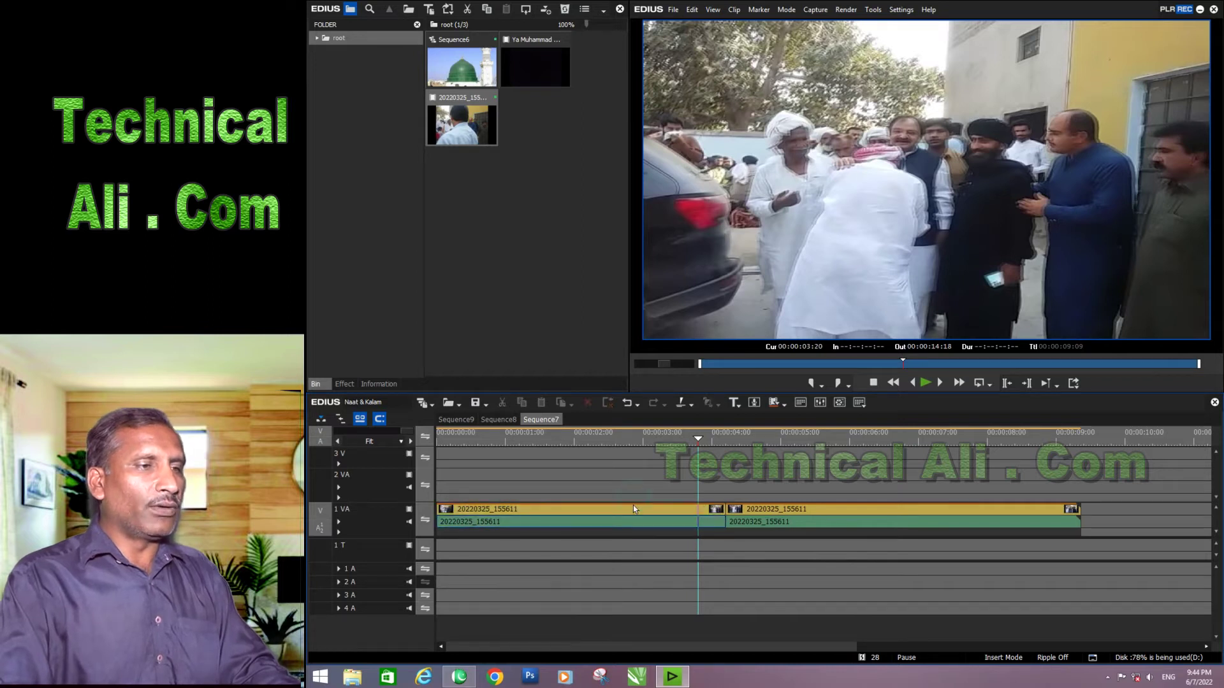
{"action": "left_click", "coordinate": [633, 510]}
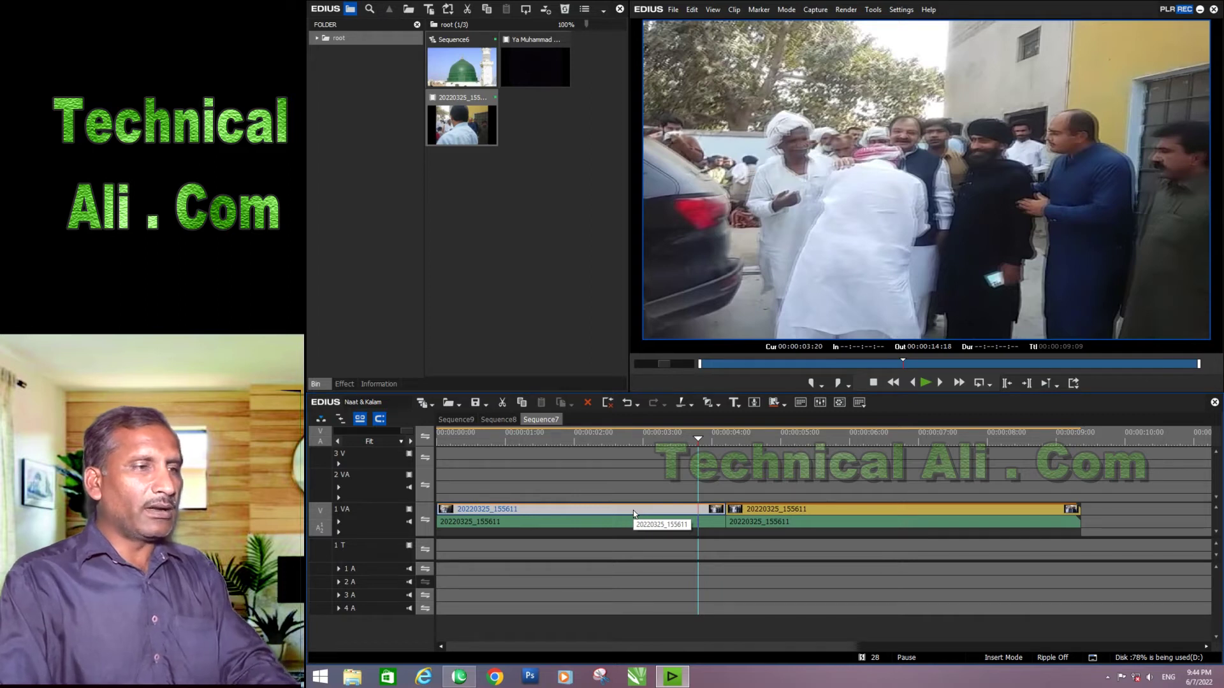
{"action": "key", "text": "Delete"}
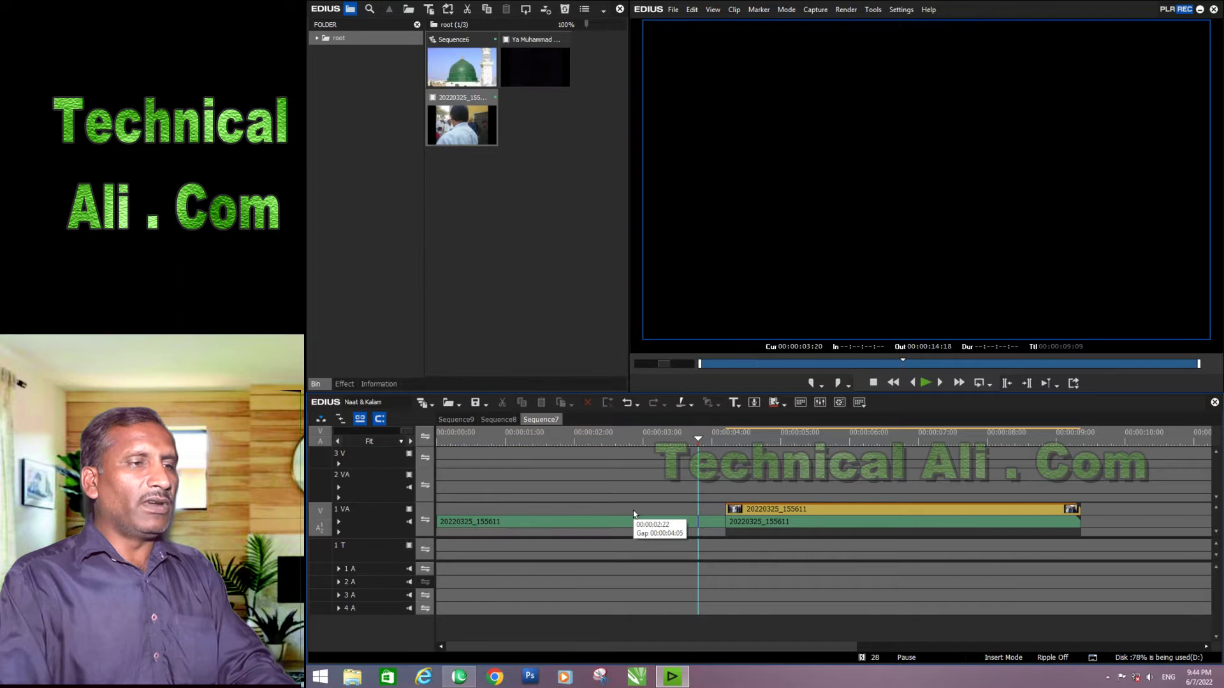
{"action": "key", "text": "ctrl+z"}
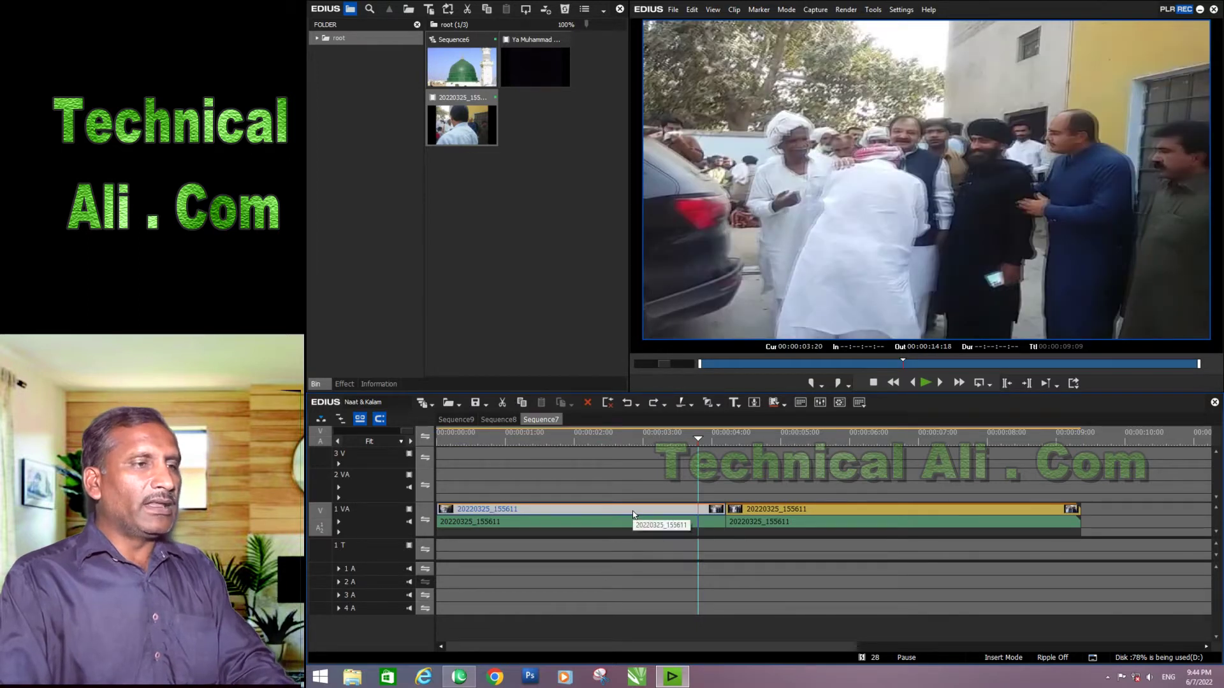
{"action": "left_click", "coordinate": [629, 522]}
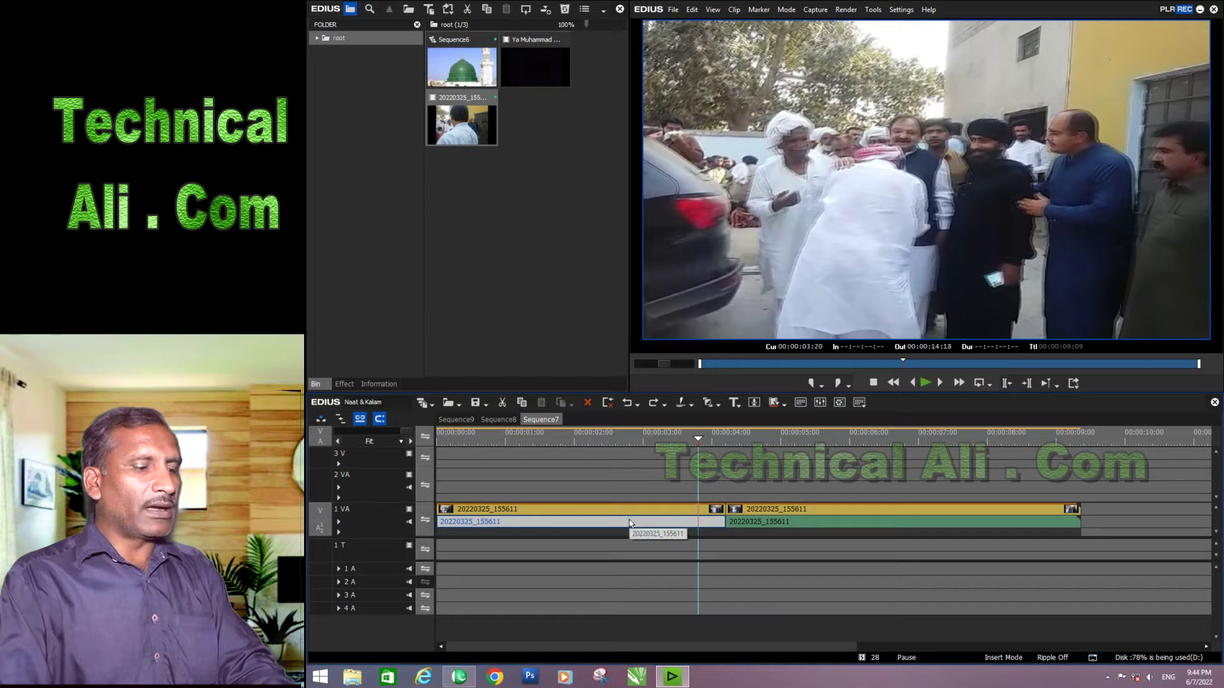
{"action": "key", "text": "Delete"}
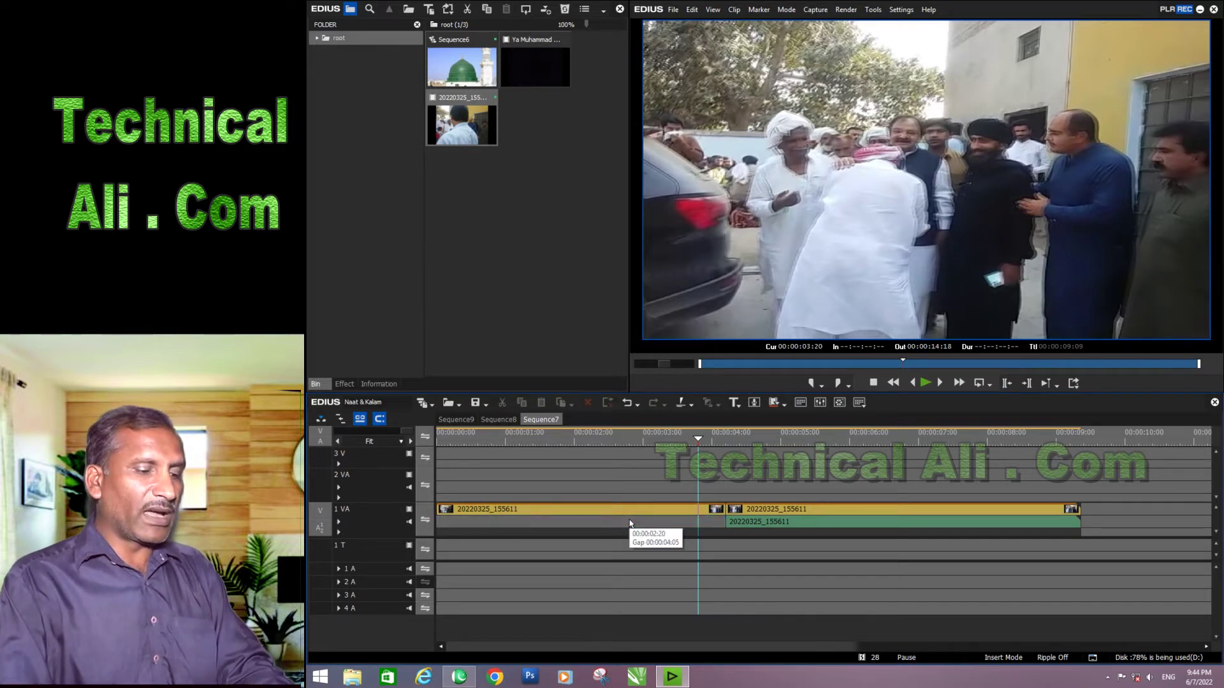
{"action": "left_click", "coordinate": [630, 523]}
{"action": "key", "text": "ctrl+z"}
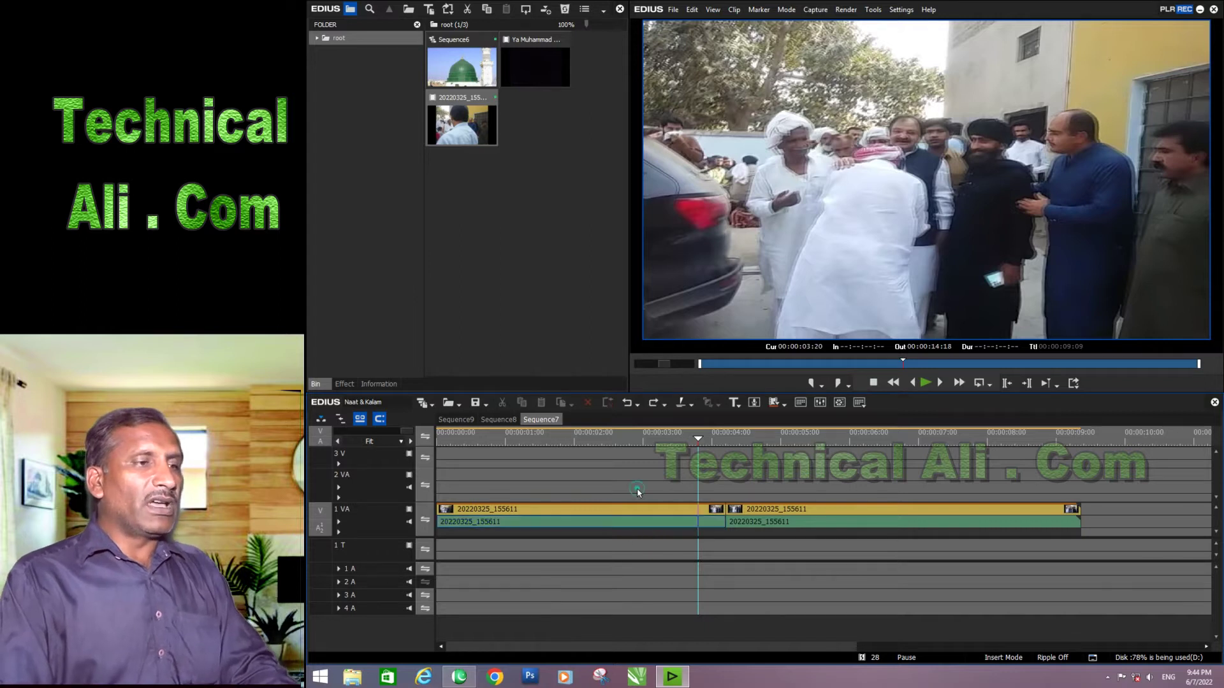
{"action": "left_click", "coordinate": [638, 511]}
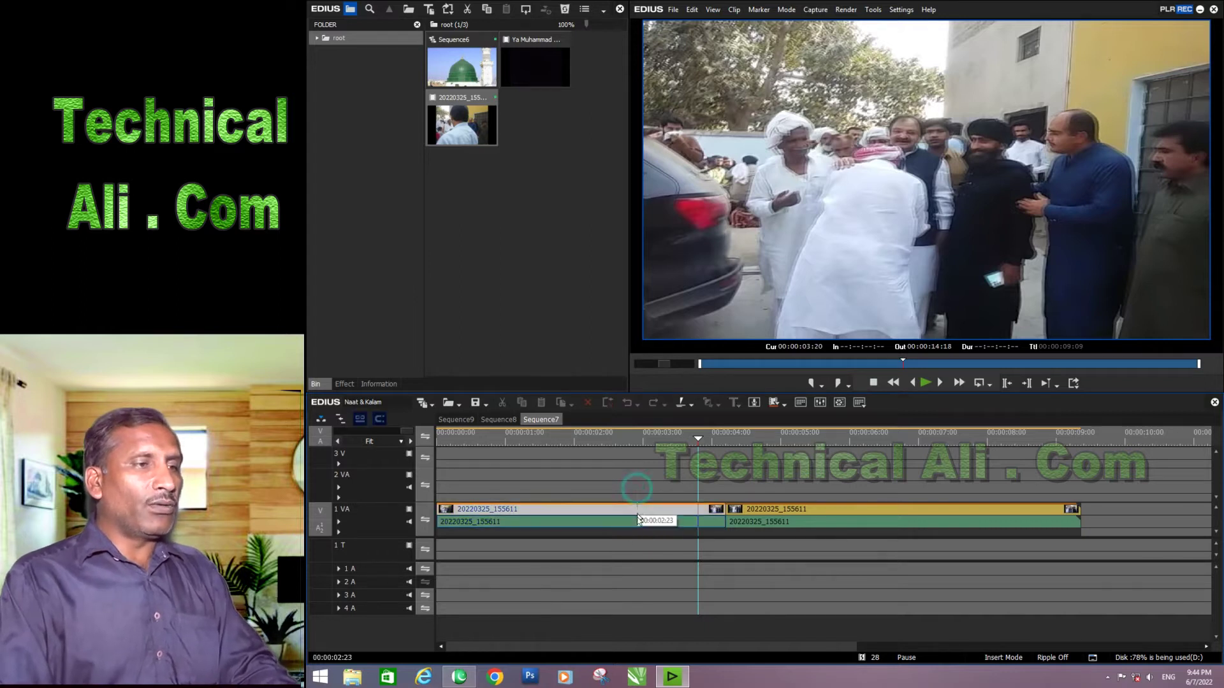
{"action": "left_click", "coordinate": [651, 484]}
{"action": "left_click", "coordinate": [640, 510]}
{"action": "left_click", "coordinate": [639, 492]}
{"action": "left_click_drag", "start_coordinate": [606, 476], "coordinate": [833, 526]}
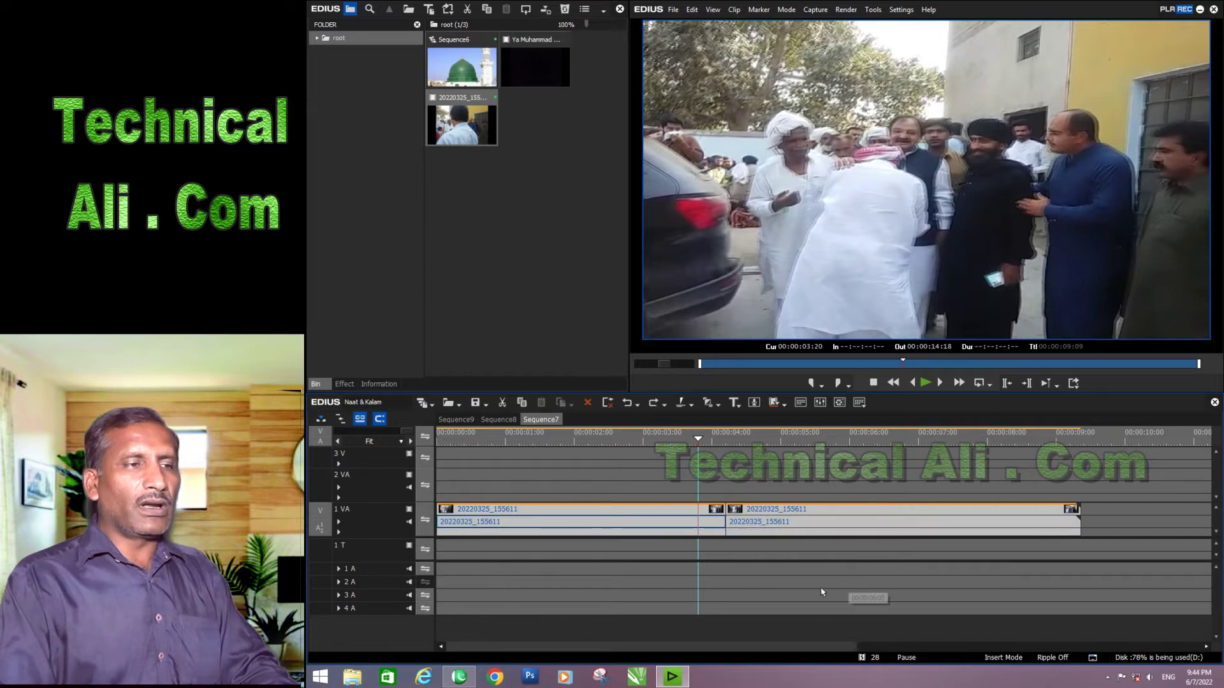
{"action": "left_click", "coordinate": [620, 561]}
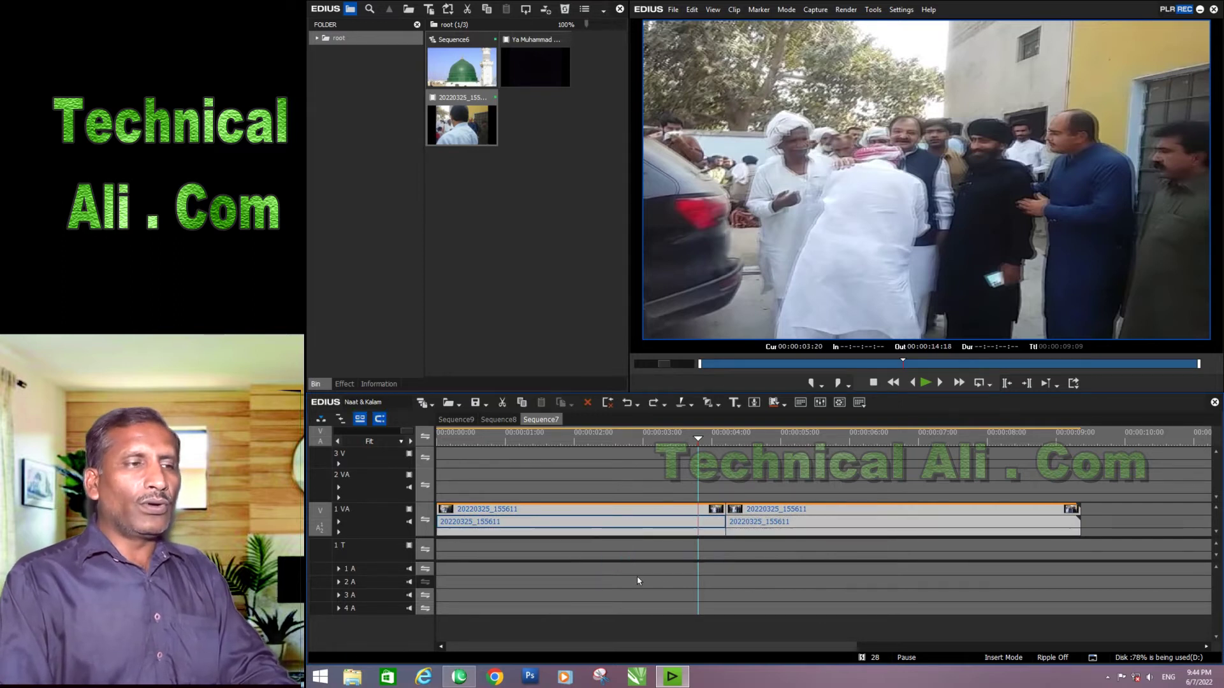
{"action": "left_click", "coordinate": [639, 581]}
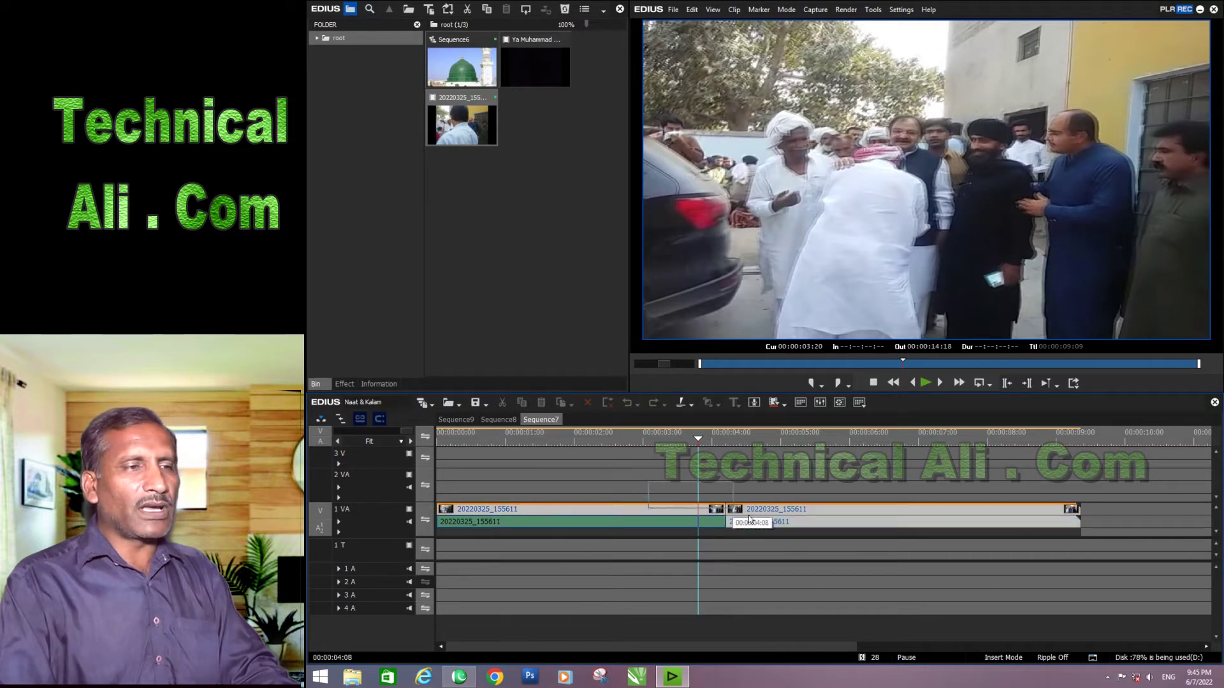
{"action": "left_click_drag", "start_coordinate": [648, 486], "coordinate": [790, 561]}
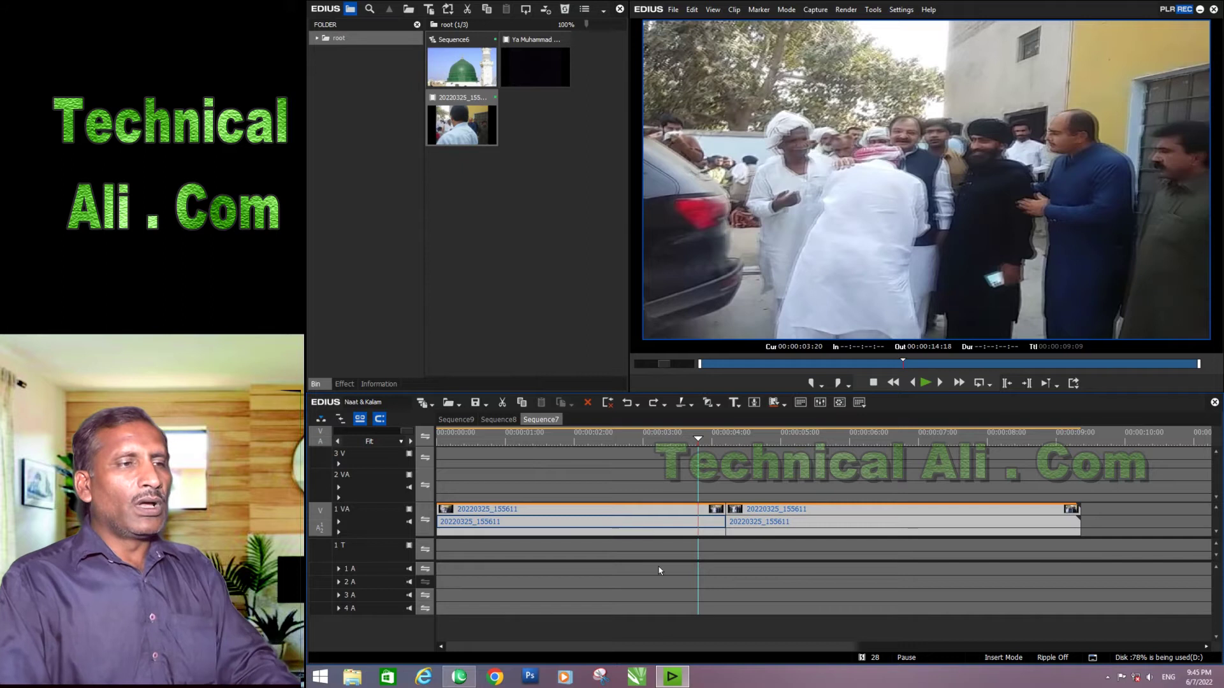
{"action": "left_click", "coordinate": [627, 576]}
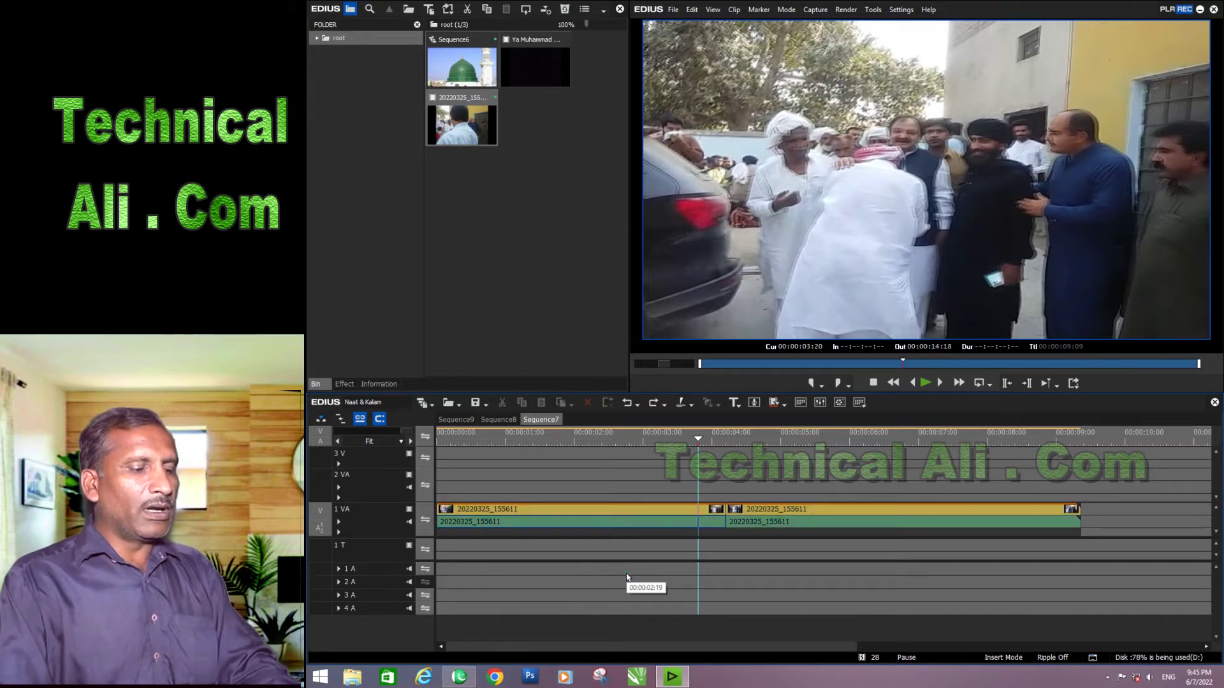
{"action": "key", "text": "ctrl+a"}
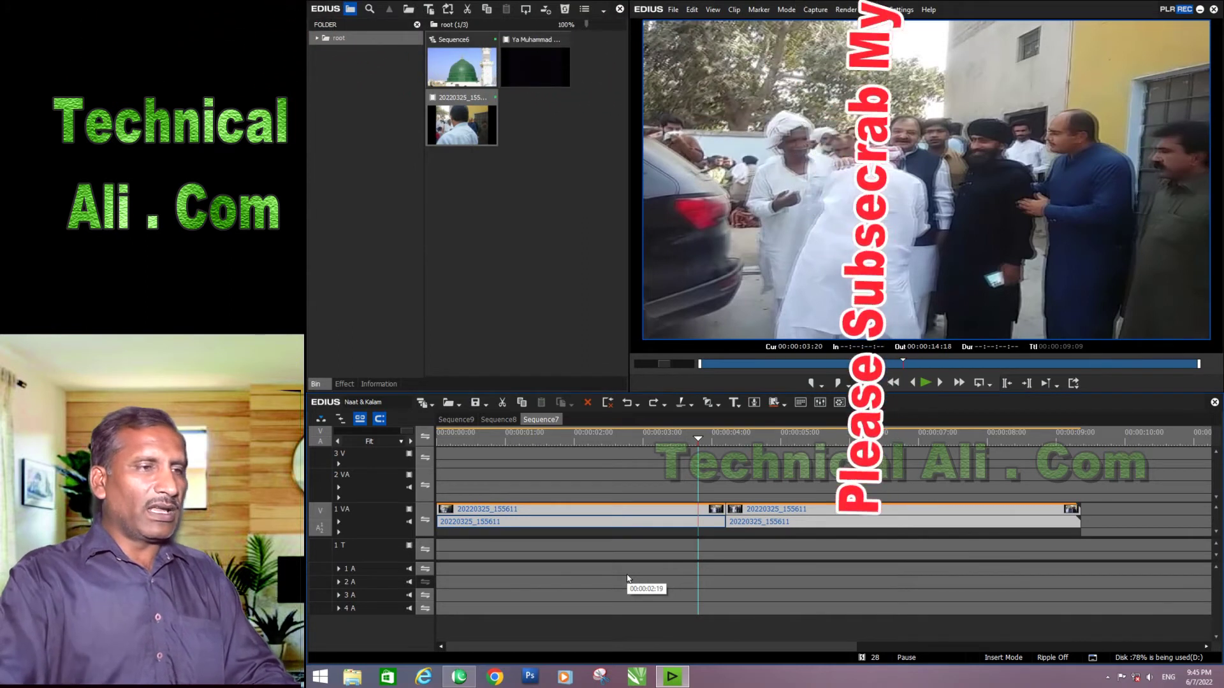
{"action": "left_click", "coordinate": [627, 571]}
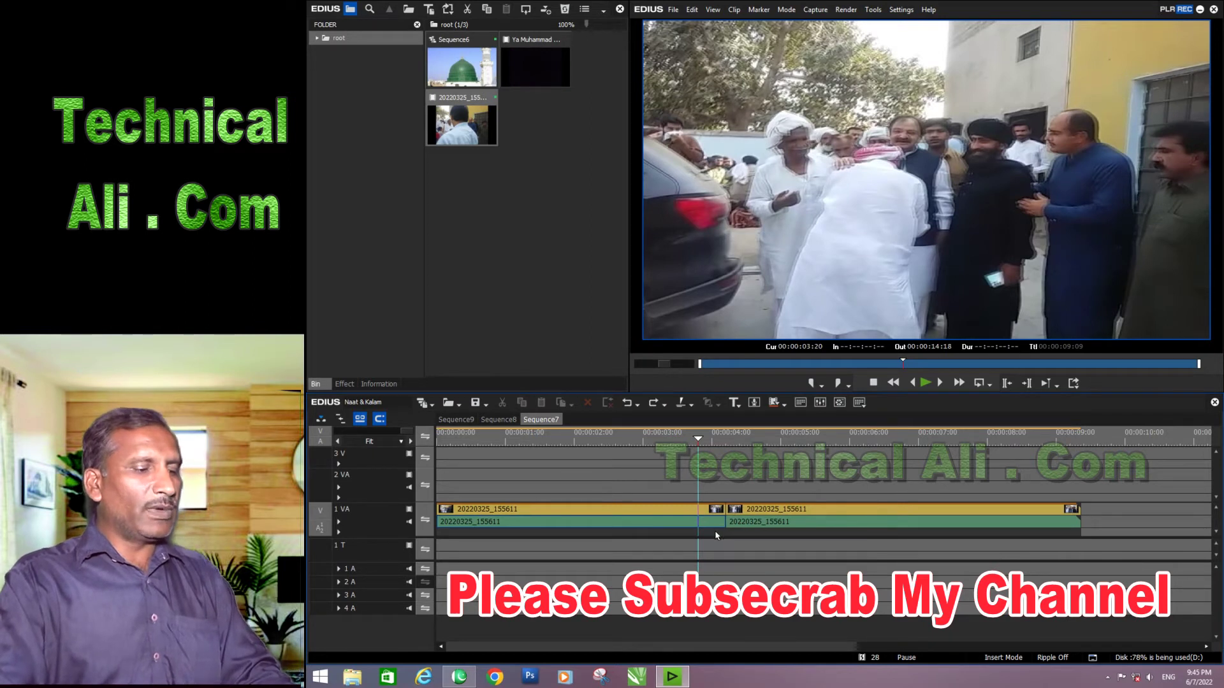
{"action": "key", "text": "ctrl+a"}
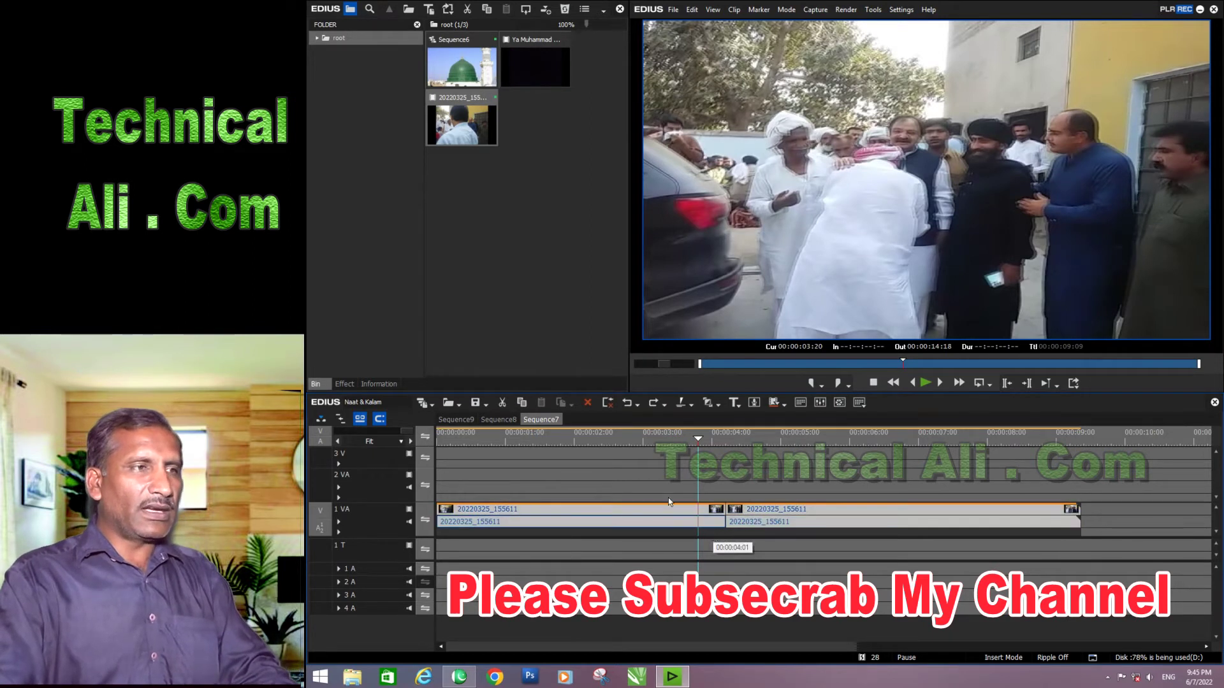
{"action": "left_click", "coordinate": [668, 498]}
{"action": "left_click", "coordinate": [503, 208]}
{"action": "left_click_drag", "start_coordinate": [451, 192], "coordinate": [514, 86]}
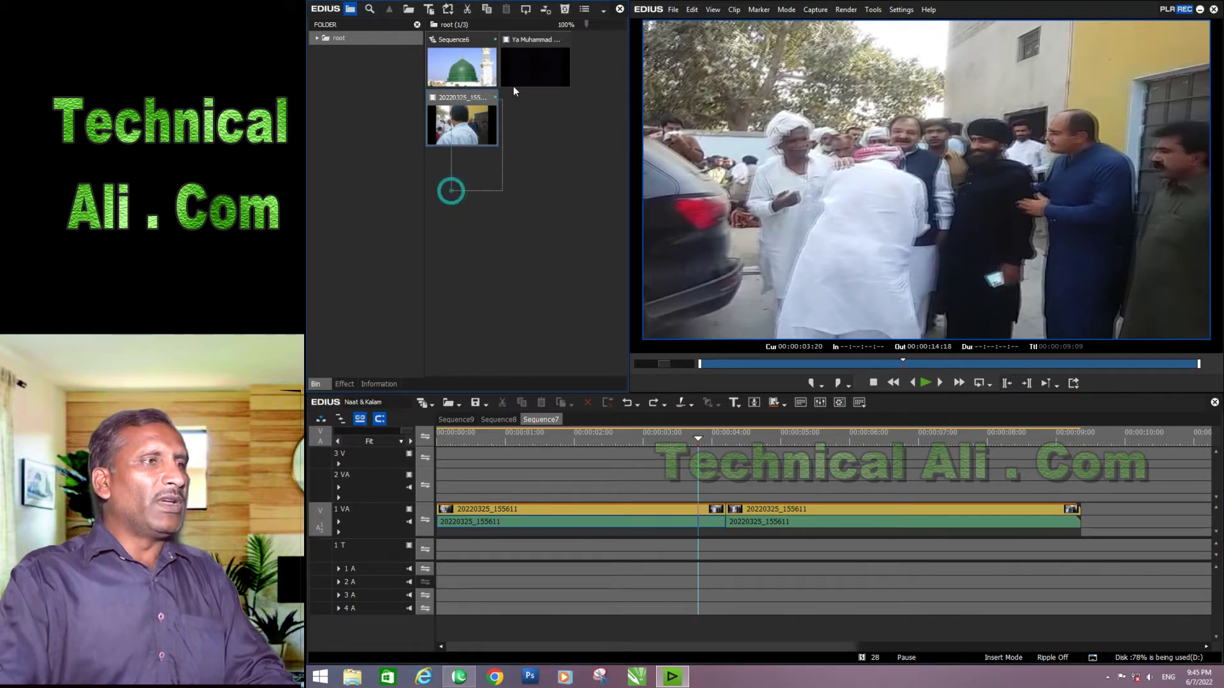
{"action": "left_click", "coordinate": [521, 186]}
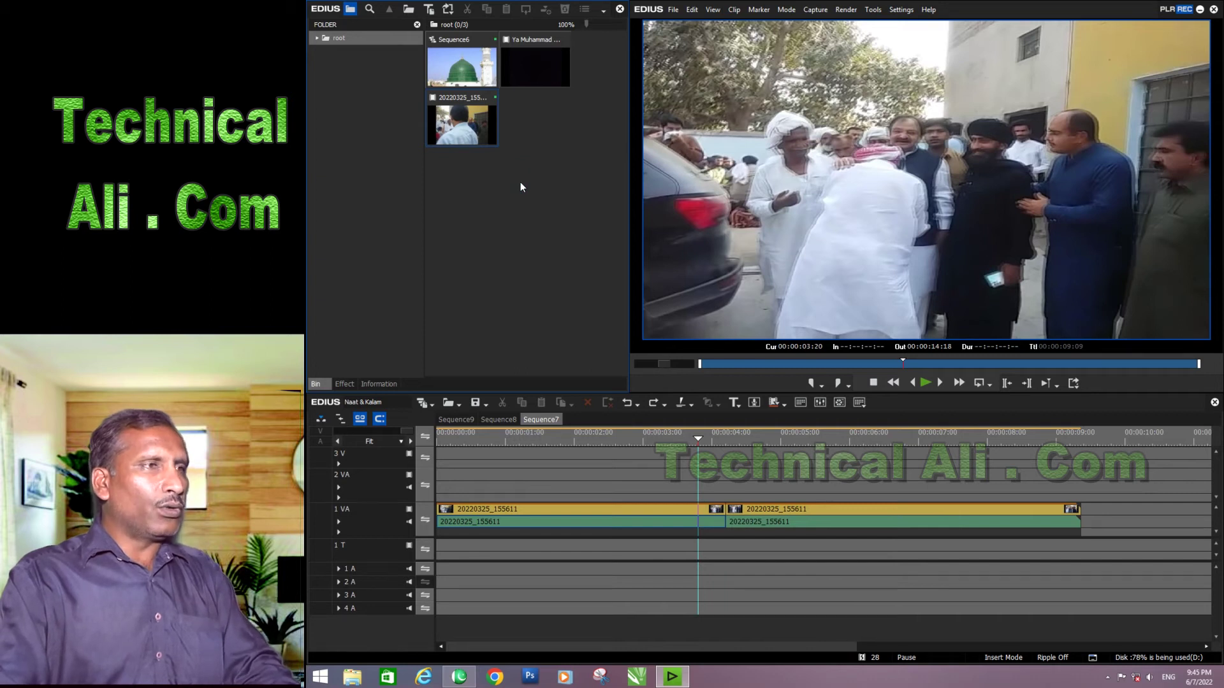
{"action": "key", "text": "ctrl+a"}
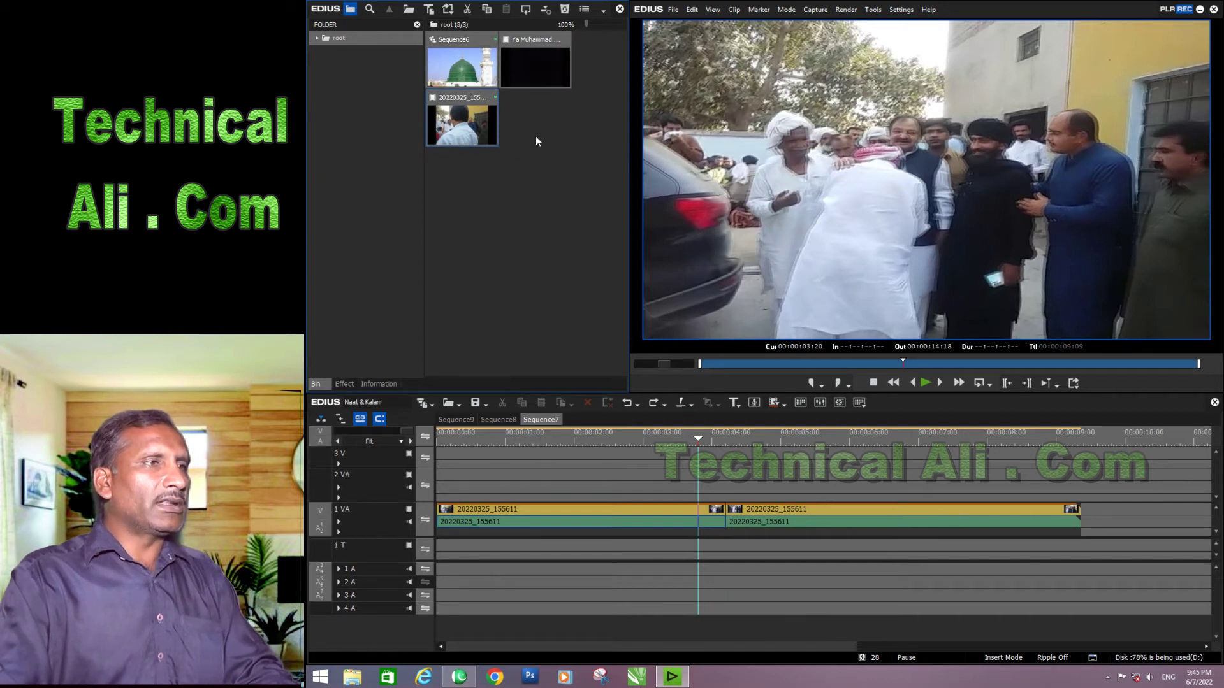
{"action": "left_click", "coordinate": [536, 135]}
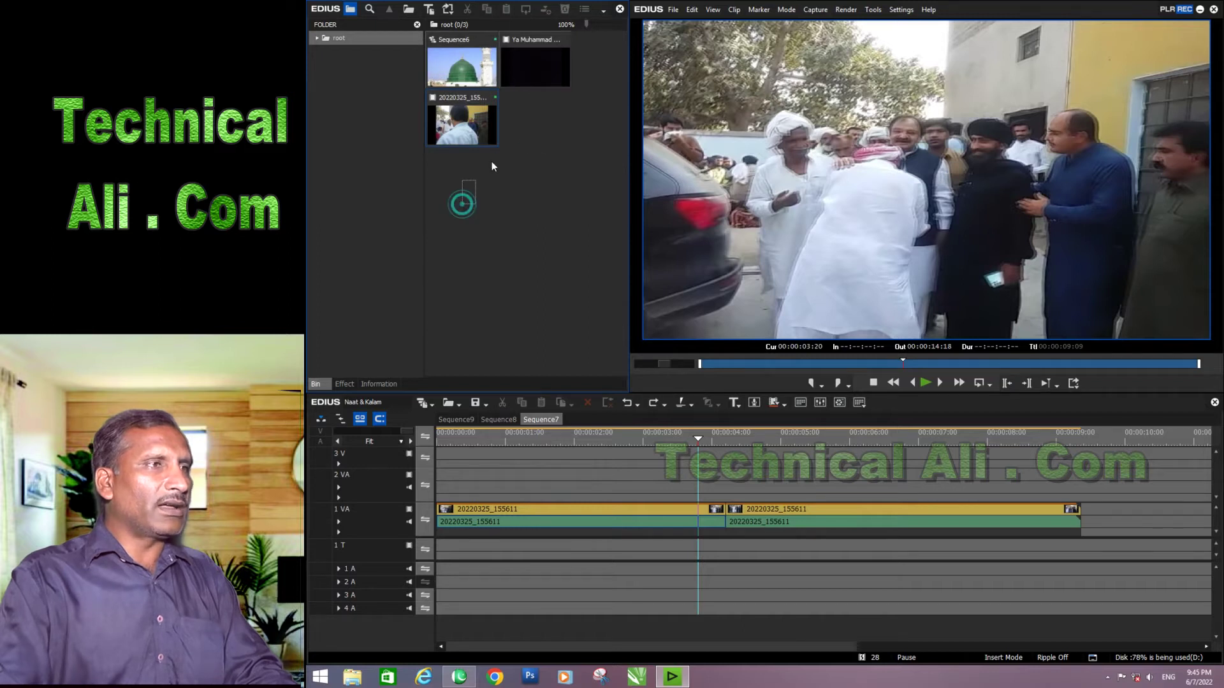
{"action": "left_click_drag", "start_coordinate": [491, 167], "coordinate": [538, 125]}
{"action": "left_click", "coordinate": [540, 208]}
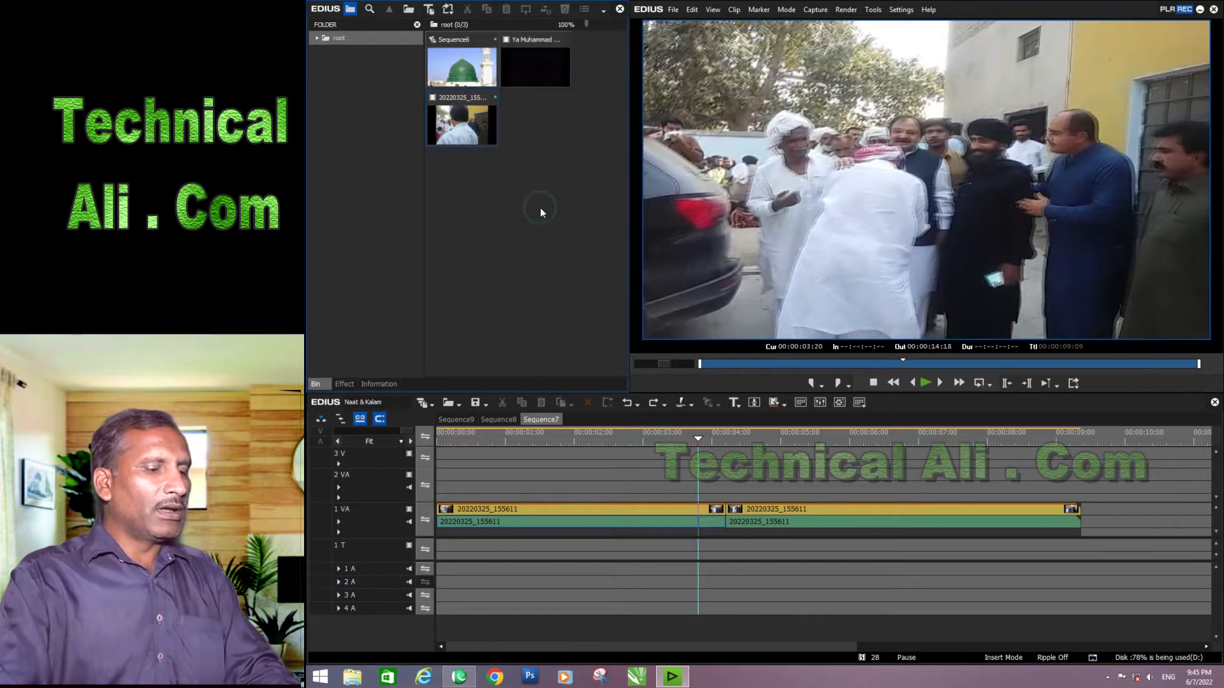
{"action": "key", "text": "ctrl+a"}
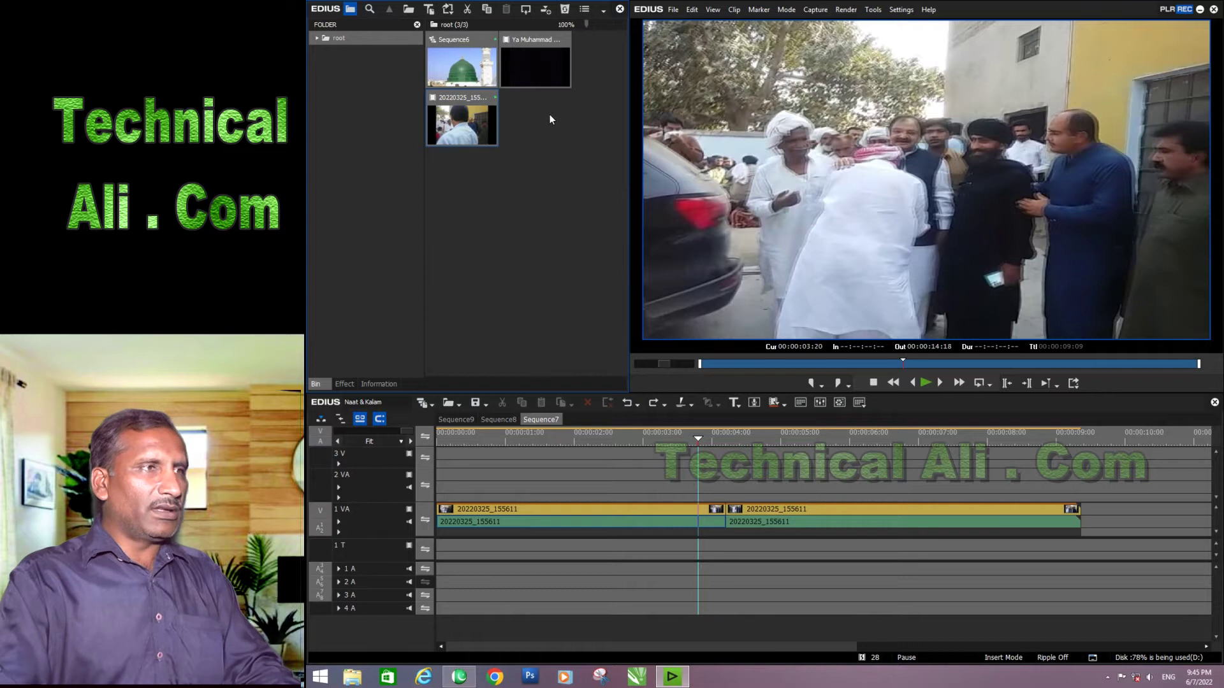
{"action": "mouse_move", "coordinate": [546, 61]}
{"action": "left_mouse_down"}
{"action": "mouse_move", "coordinate": [557, 202]}
{"action": "mouse_move", "coordinate": [545, 159]}
{"action": "left_mouse_up"}
{"action": "left_click", "coordinate": [530, 186]}
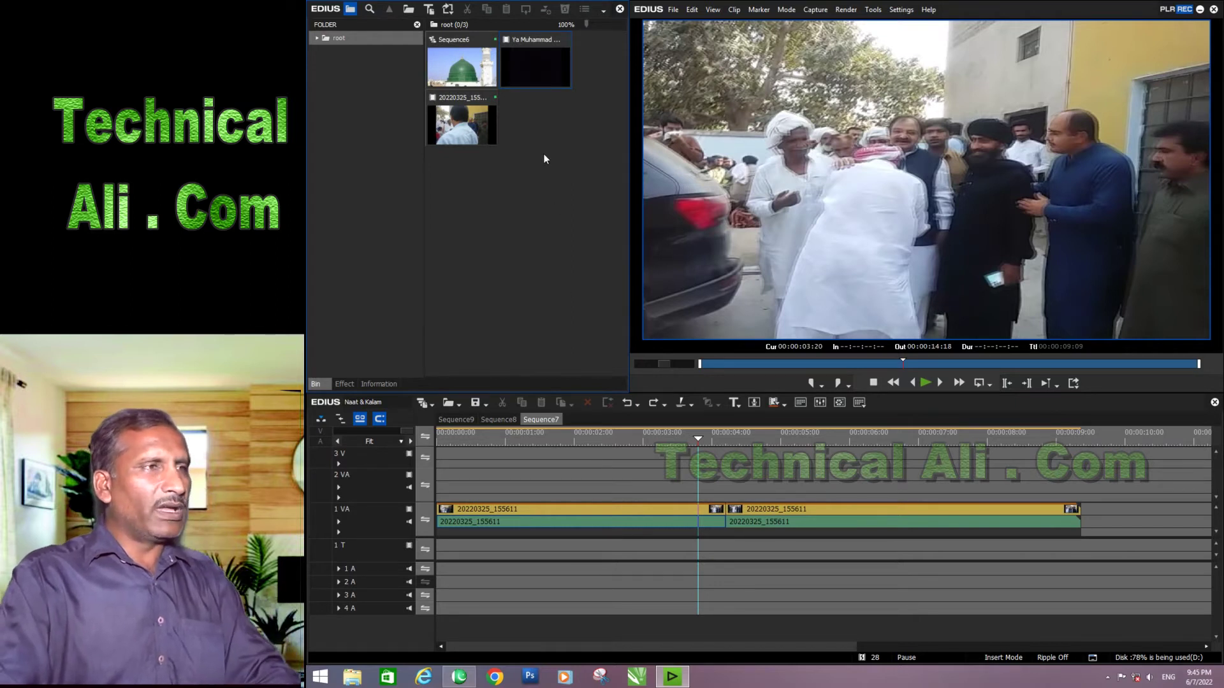
{"action": "left_click_drag", "start_coordinate": [460, 182], "coordinate": [543, 71]}
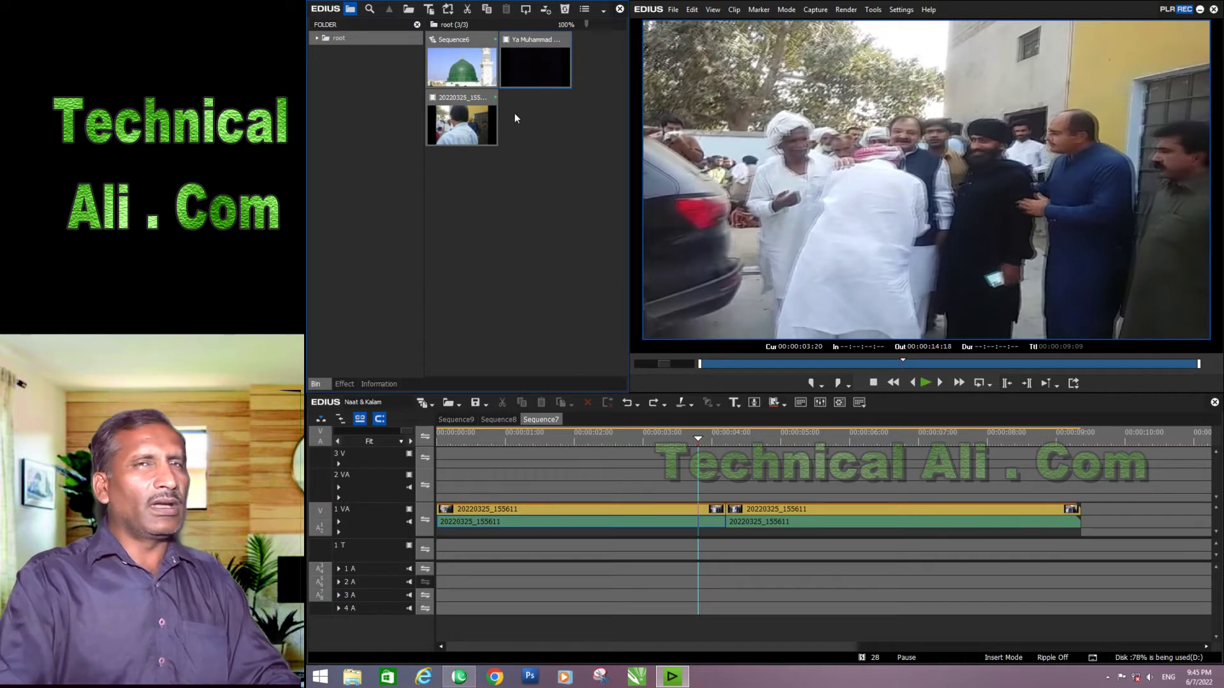
{"action": "left_click", "coordinate": [513, 187]}
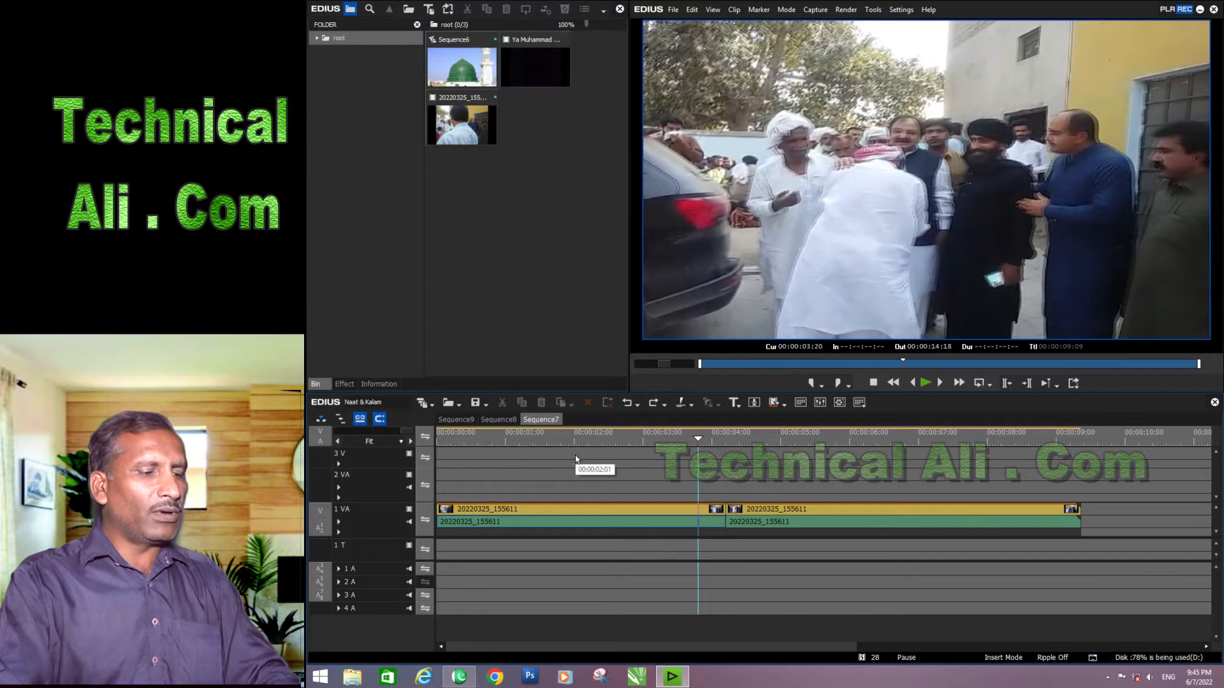
- Load the second clip into the Player and mark the Out point at 00:00:09:09
{"action": "key", "text": "ctrl+a"}
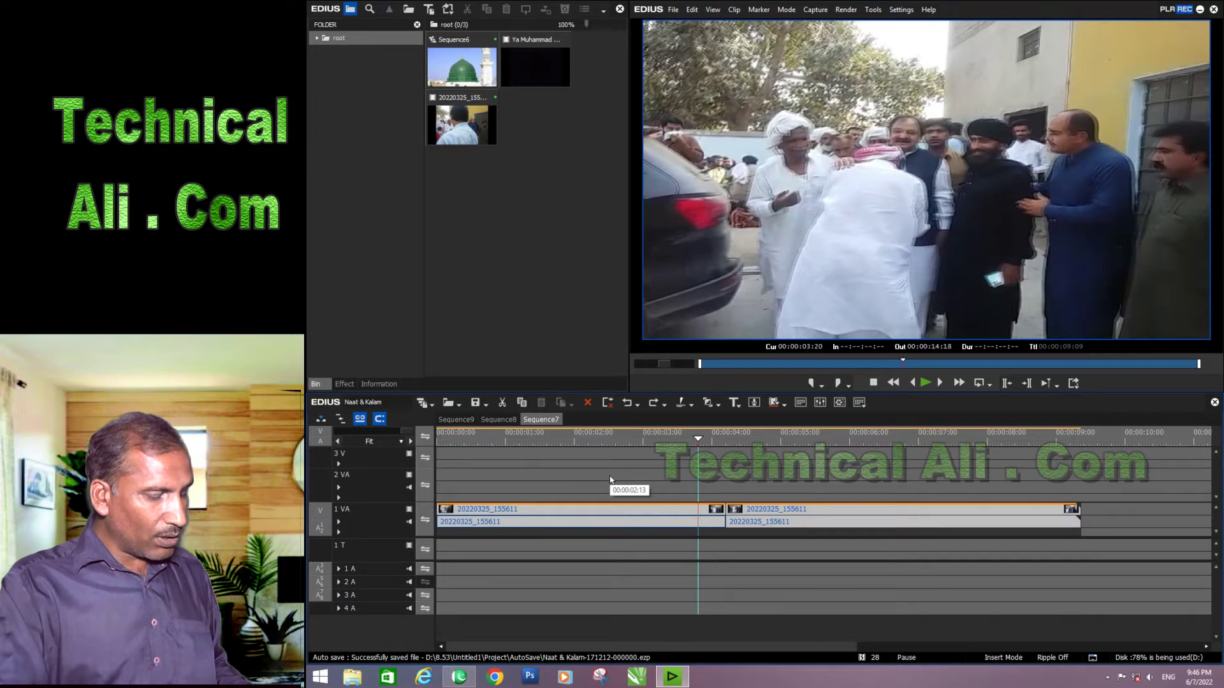
{"action": "key", "text": "ctrl+a"}
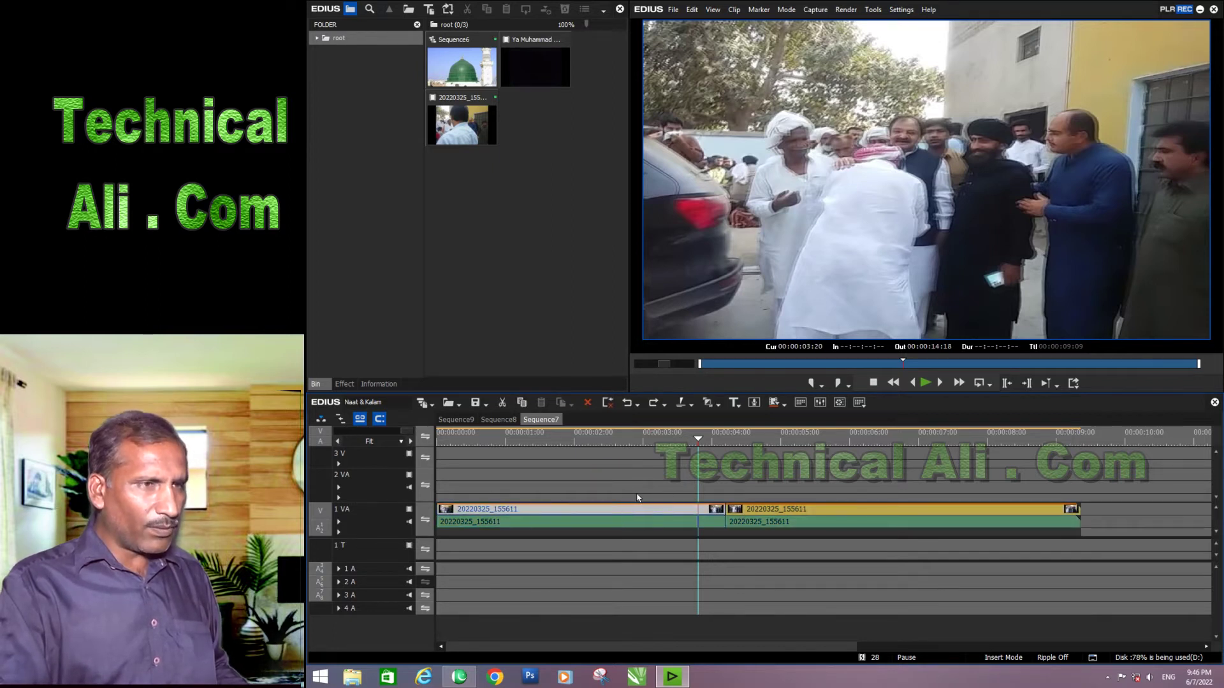
{"action": "left_click", "coordinate": [758, 536]}
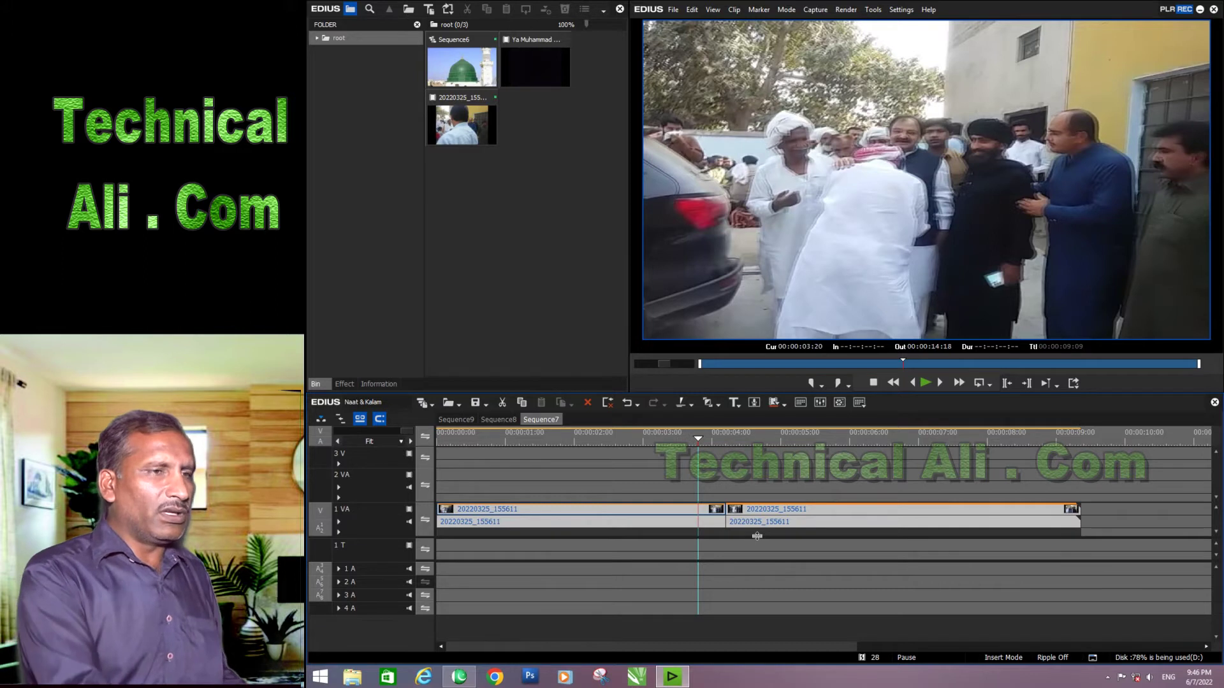
{"action": "left_click", "coordinate": [780, 511]}
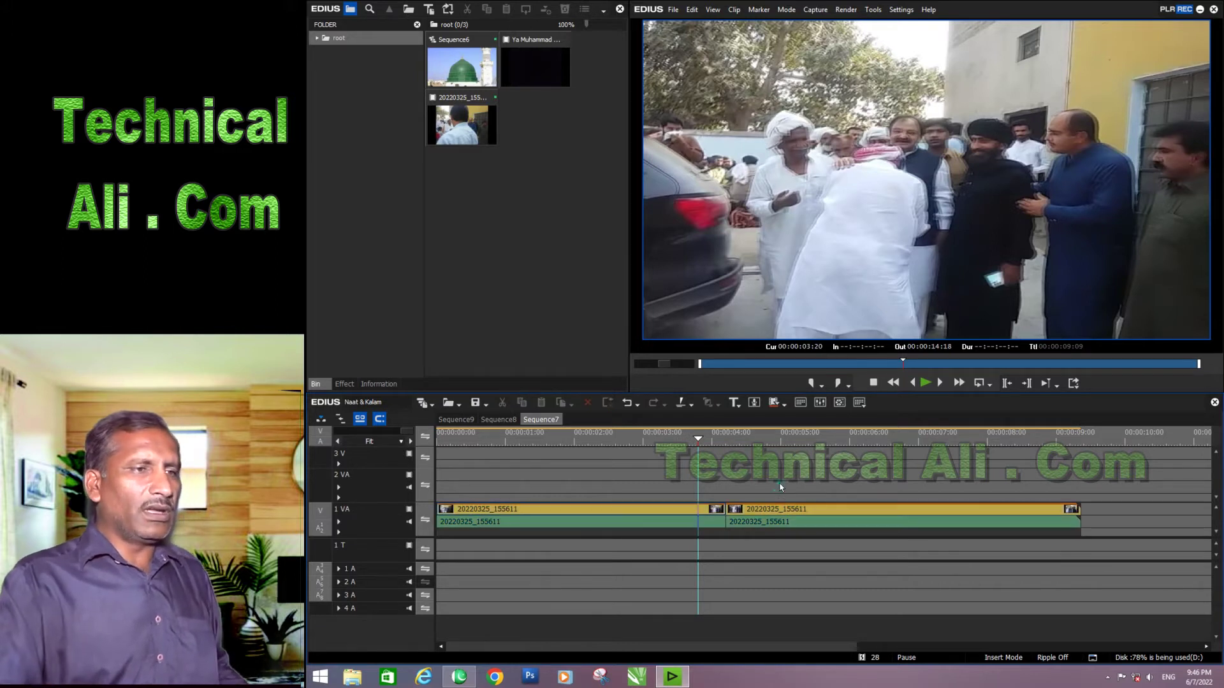
{"action": "double_click", "coordinate": [798, 512]}
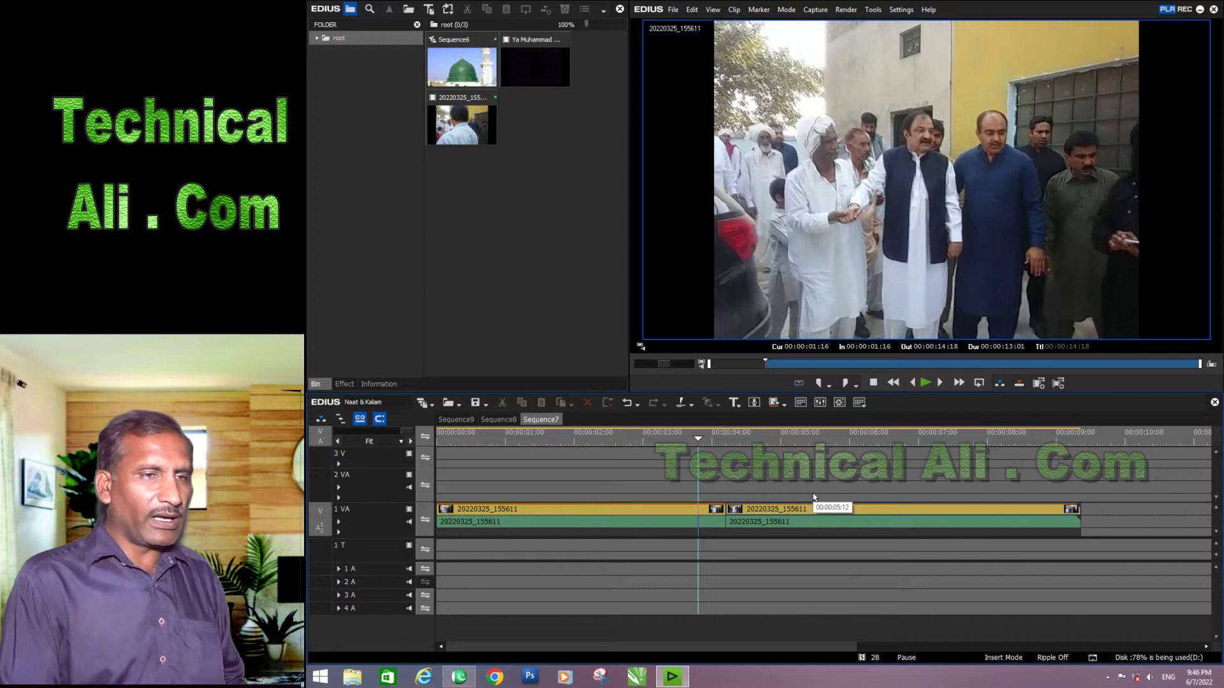
{"action": "left_click", "coordinate": [1082, 442]}
{"action": "key", "text": "o"}
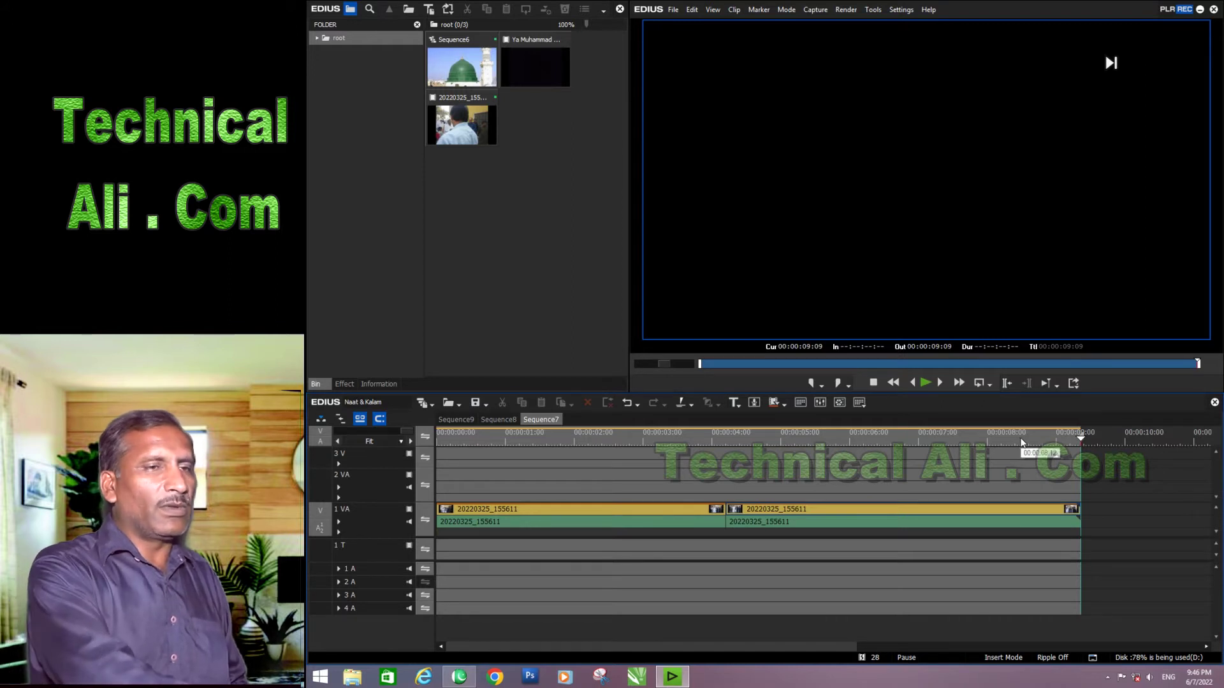
- Scroll and zoom the Sequence7 timeline back to the left, then jump the cursor to its first frame
{"action": "scroll", "coordinate": [1020, 441], "scroll_direction": "down", "scroll_amount": 2}
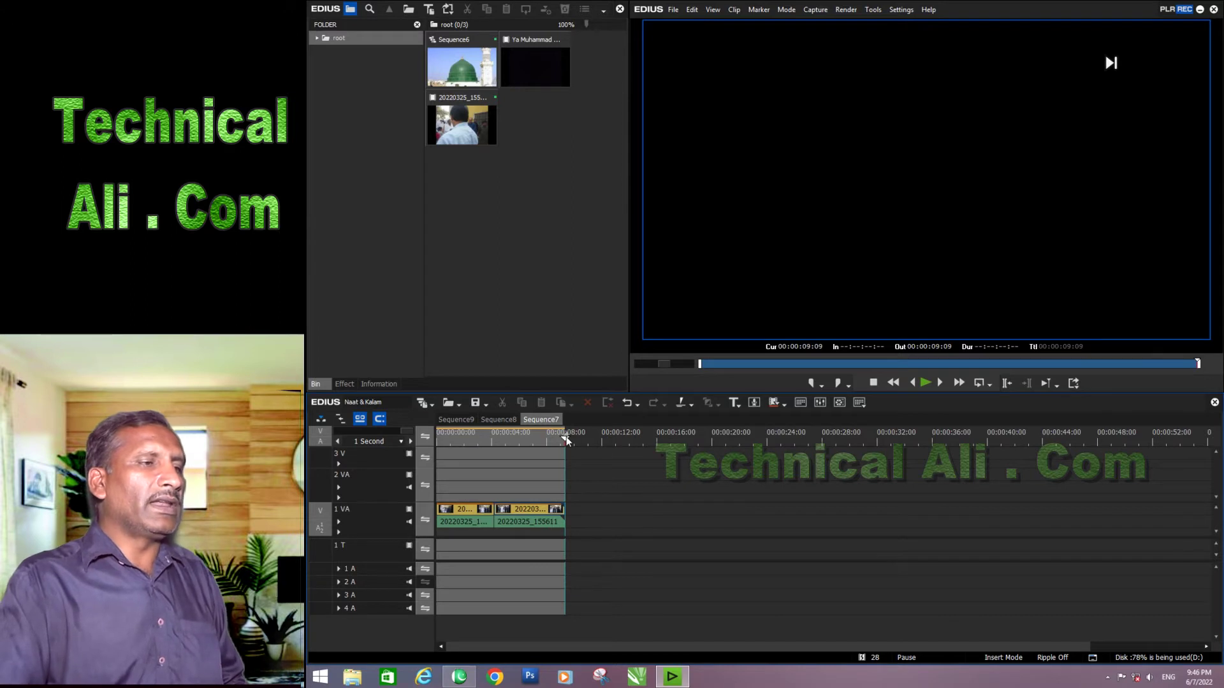
{"action": "mouse_move", "coordinate": [565, 441]}
{"action": "left_mouse_down"}
{"action": "mouse_move", "coordinate": [539, 441]}
{"action": "mouse_move", "coordinate": [563, 447]}
{"action": "left_mouse_up"}
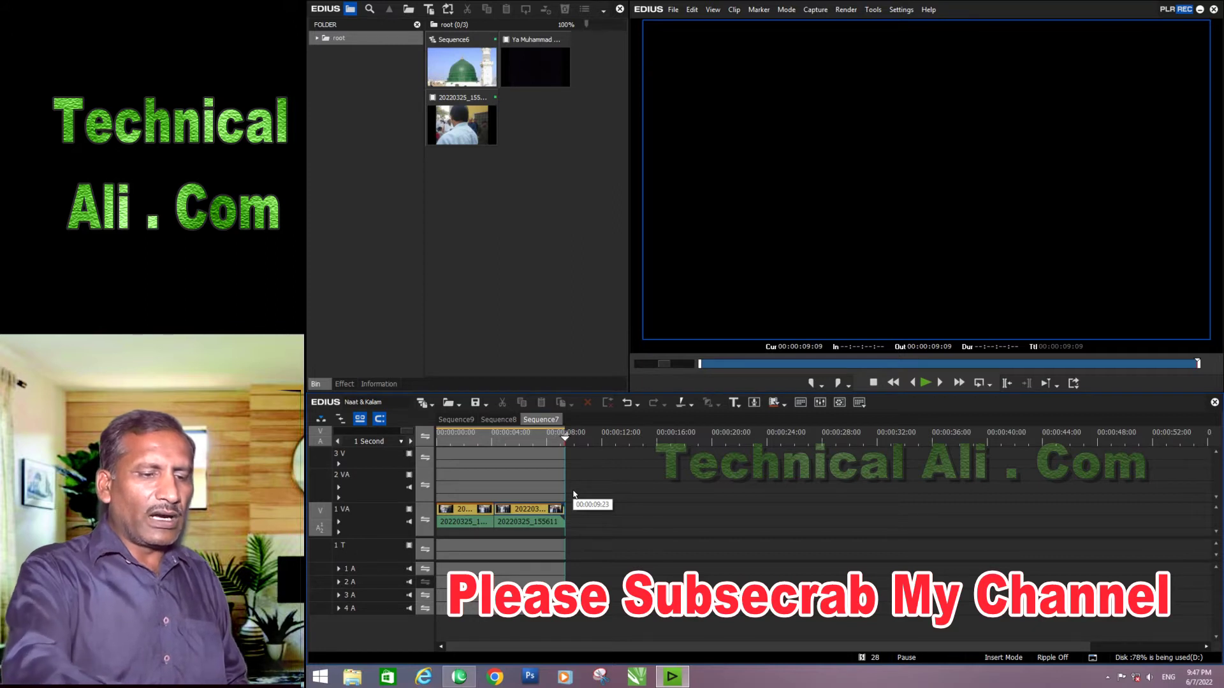
{"action": "key", "text": "ctrl+y"}
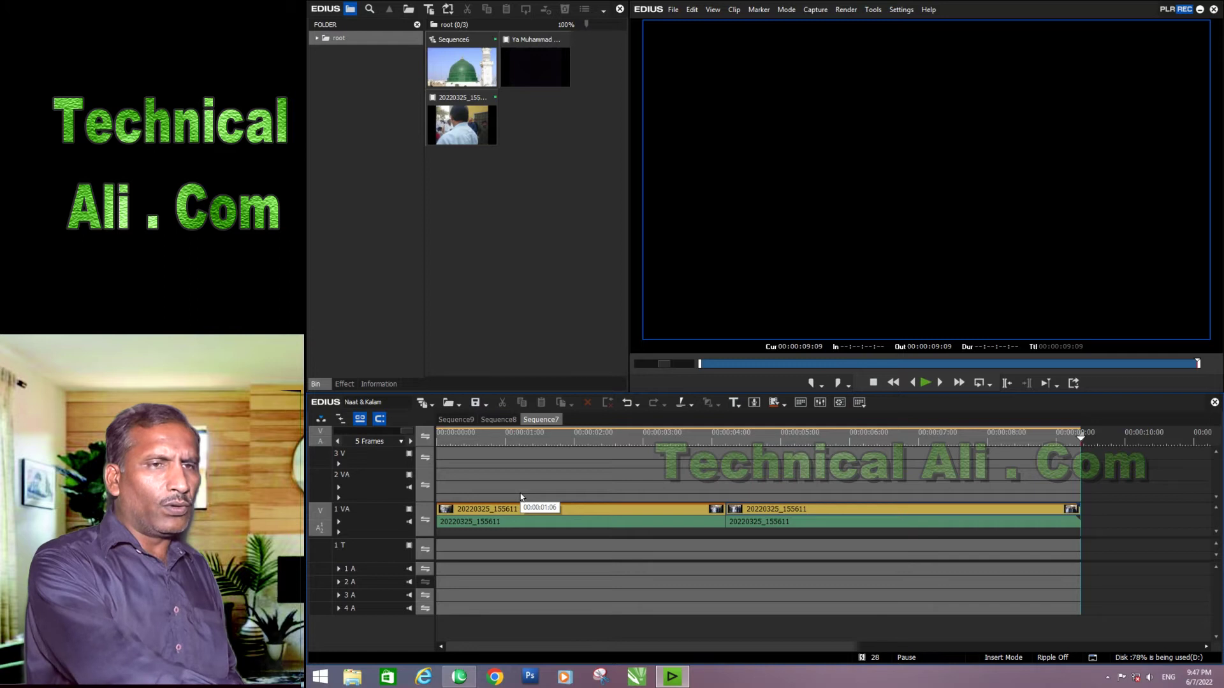
{"action": "left_click", "coordinate": [688, 475]}
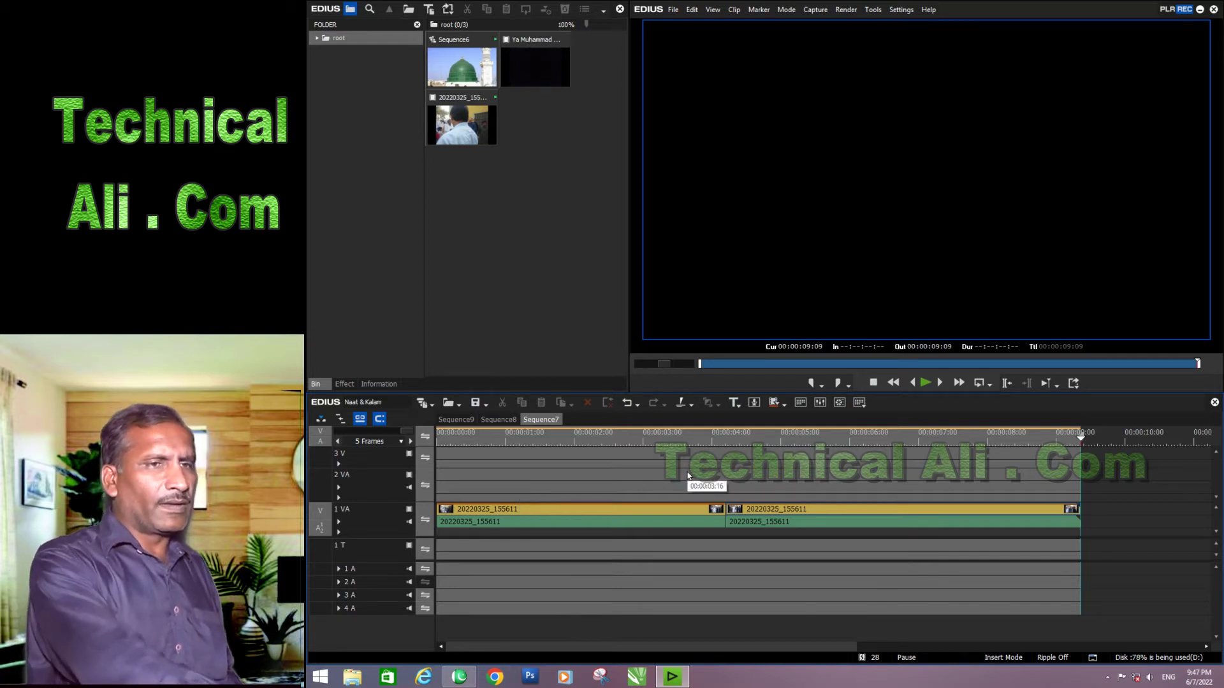
{"action": "scroll", "coordinate": [688, 474], "scroll_direction": "up", "scroll_amount": 1}
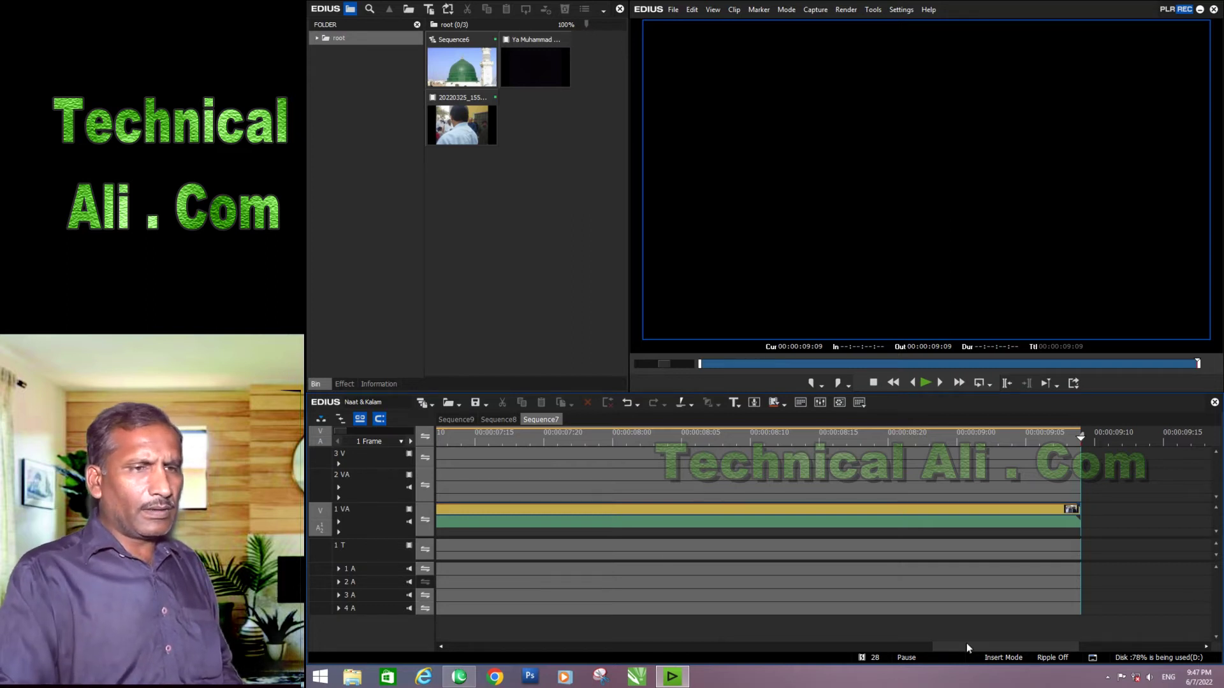
{"action": "left_click_drag", "start_coordinate": [966, 644], "coordinate": [456, 648]}
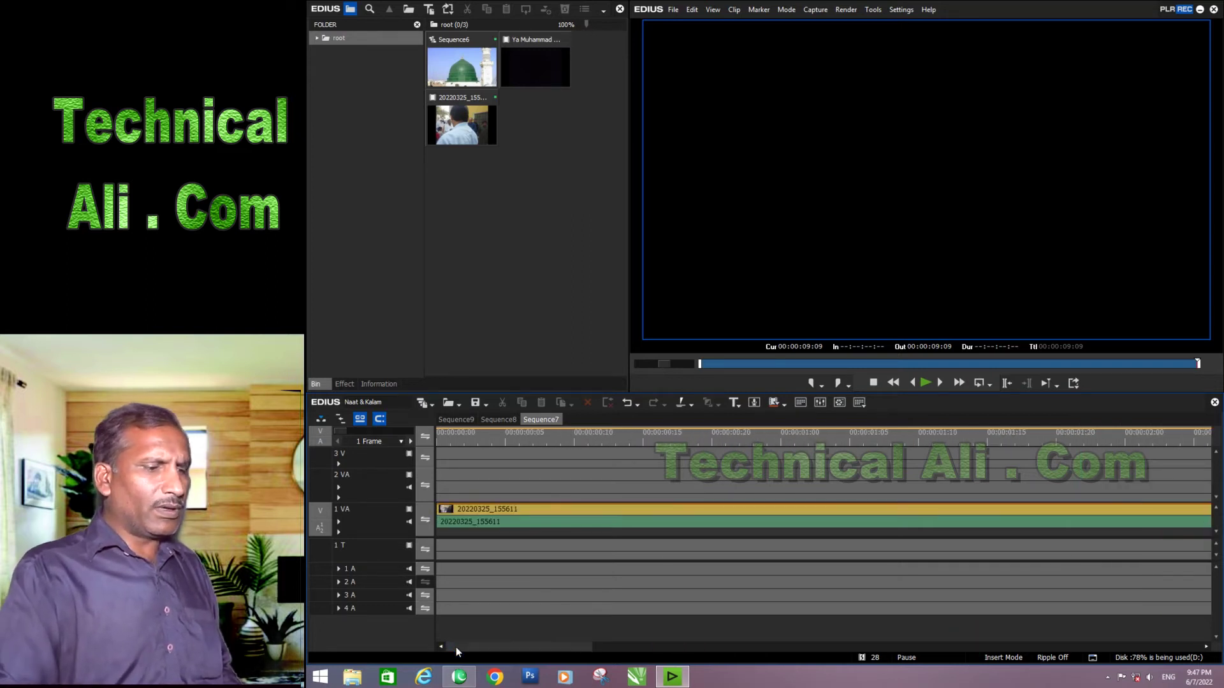
{"action": "scroll", "coordinate": [457, 647], "scroll_direction": "down", "scroll_amount": 4}
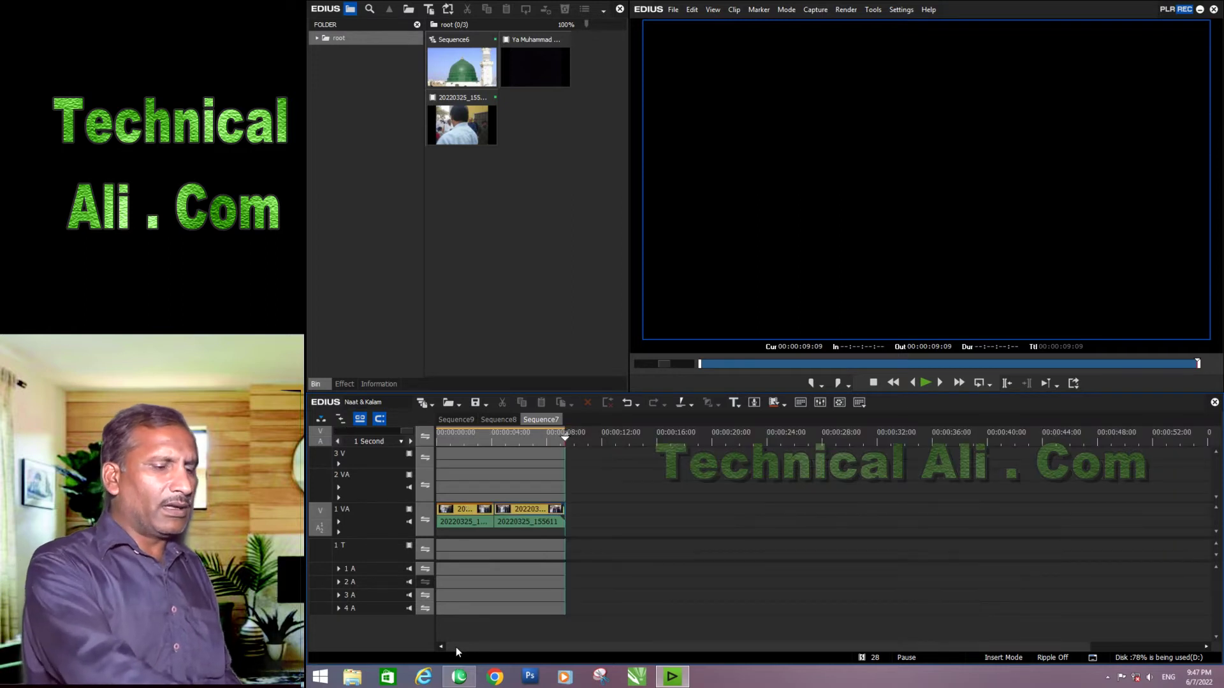
{"action": "scroll", "coordinate": [456, 648], "scroll_direction": "up", "scroll_amount": 2}
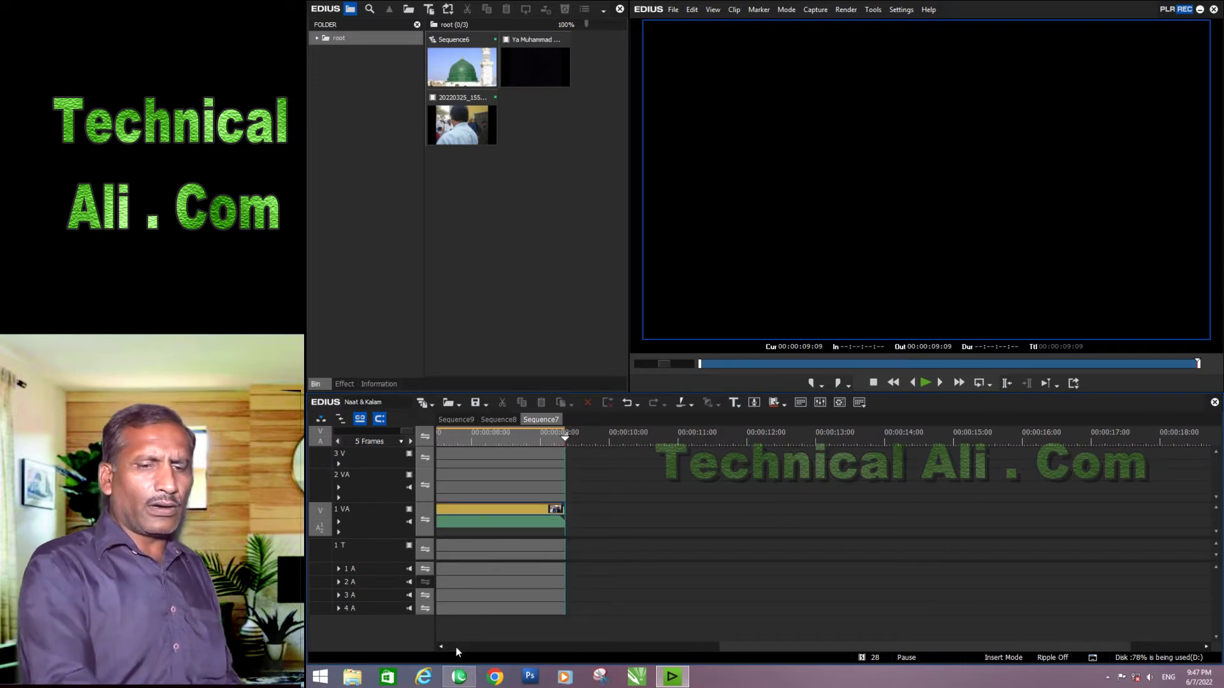
{"action": "key", "text": "Home"}
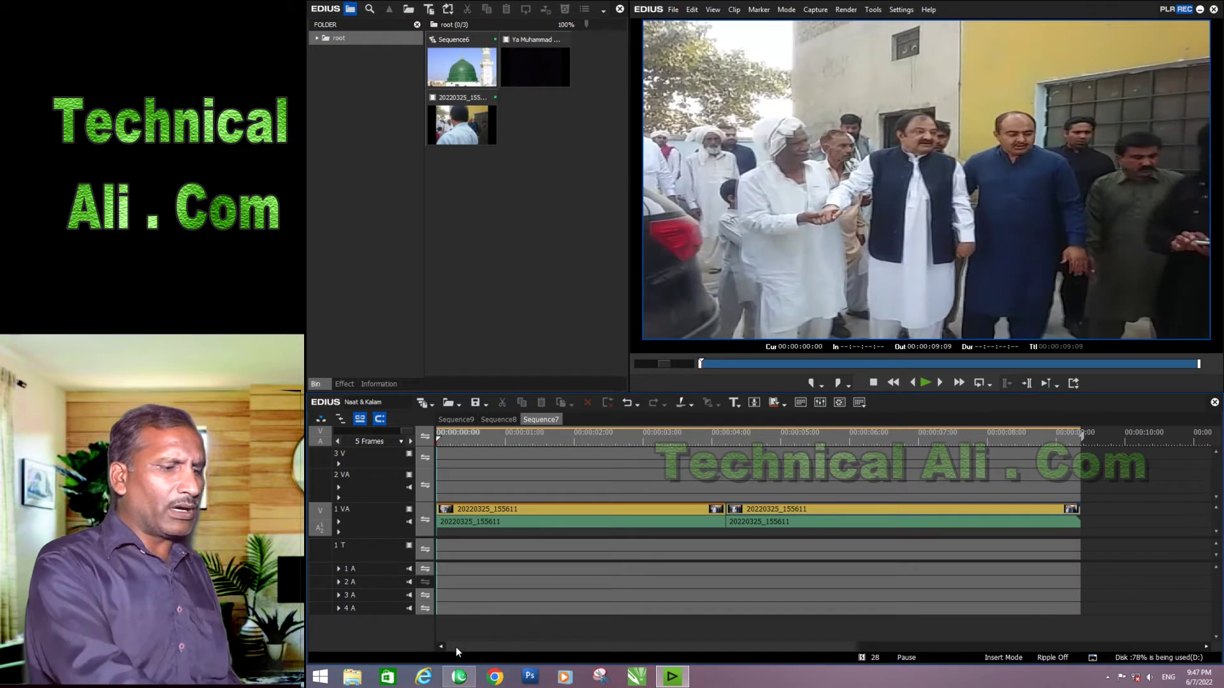
- Zoom the timeline out through 1-second, 5-second and 1-minute scales, then back to fit the sequence
{"action": "scroll", "coordinate": [457, 648], "scroll_direction": "up", "scroll_amount": 2}
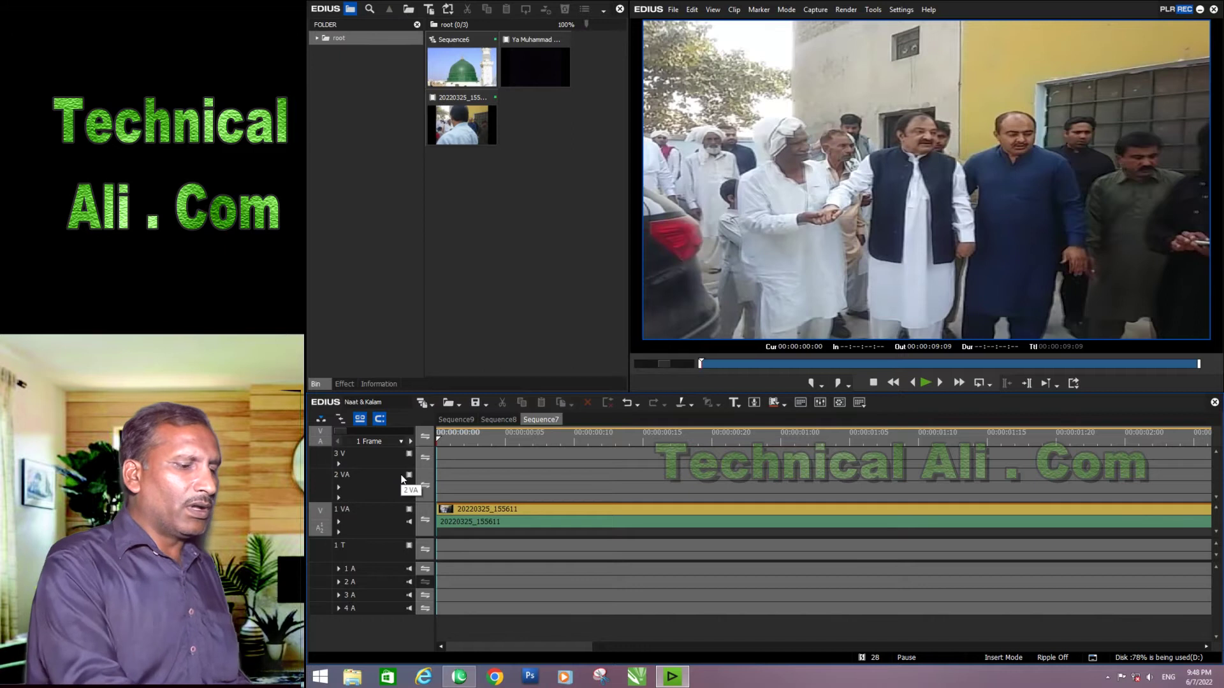
{"action": "key", "text": "ctrl+minus"}
{"action": "key", "text": "ctrl+0"}
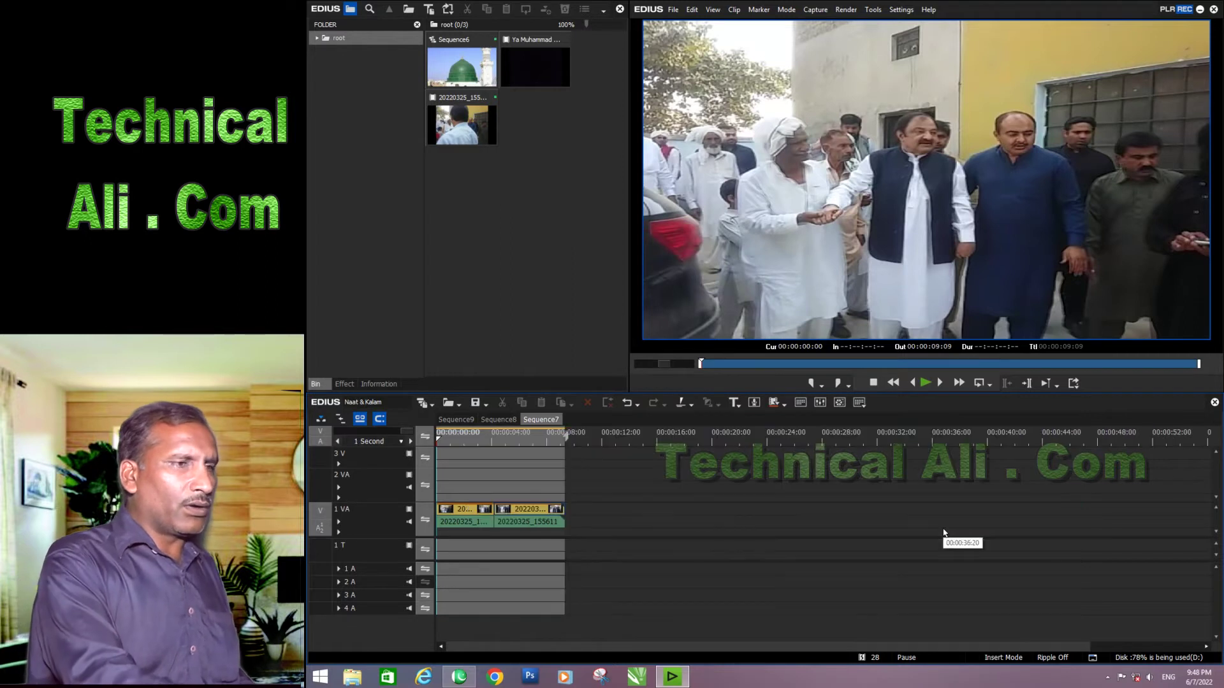
{"action": "key", "text": "ctrl+minus"}
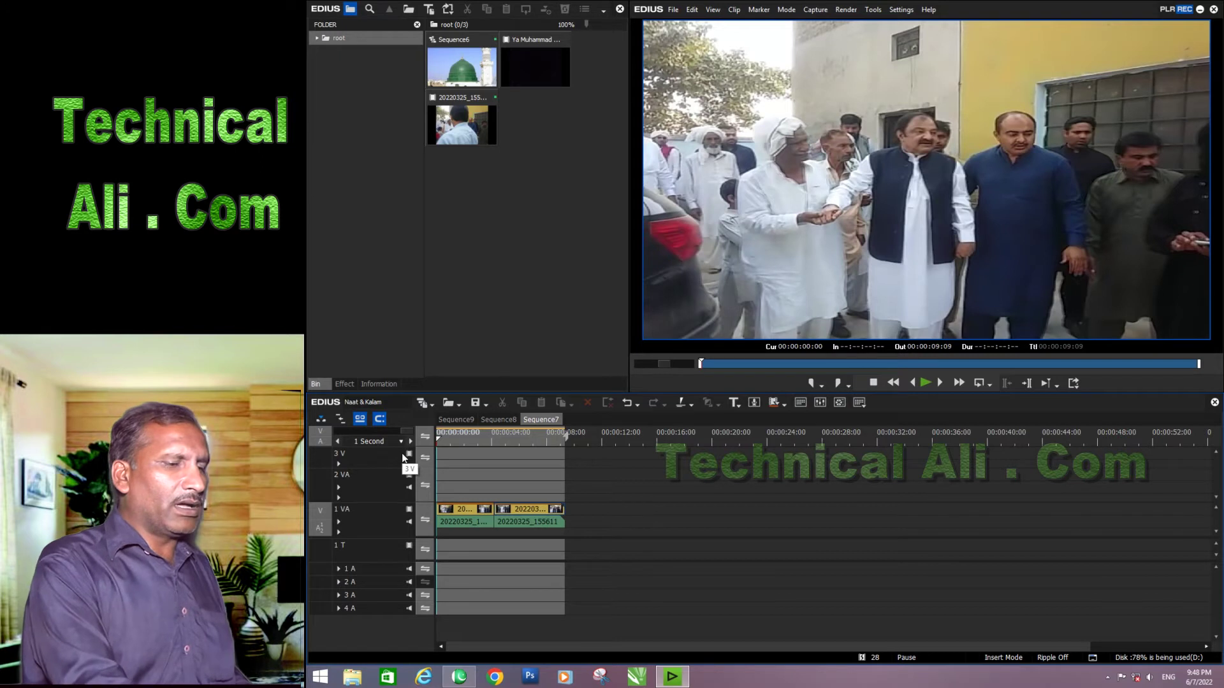
{"action": "key", "text": "ctrl+minus"}
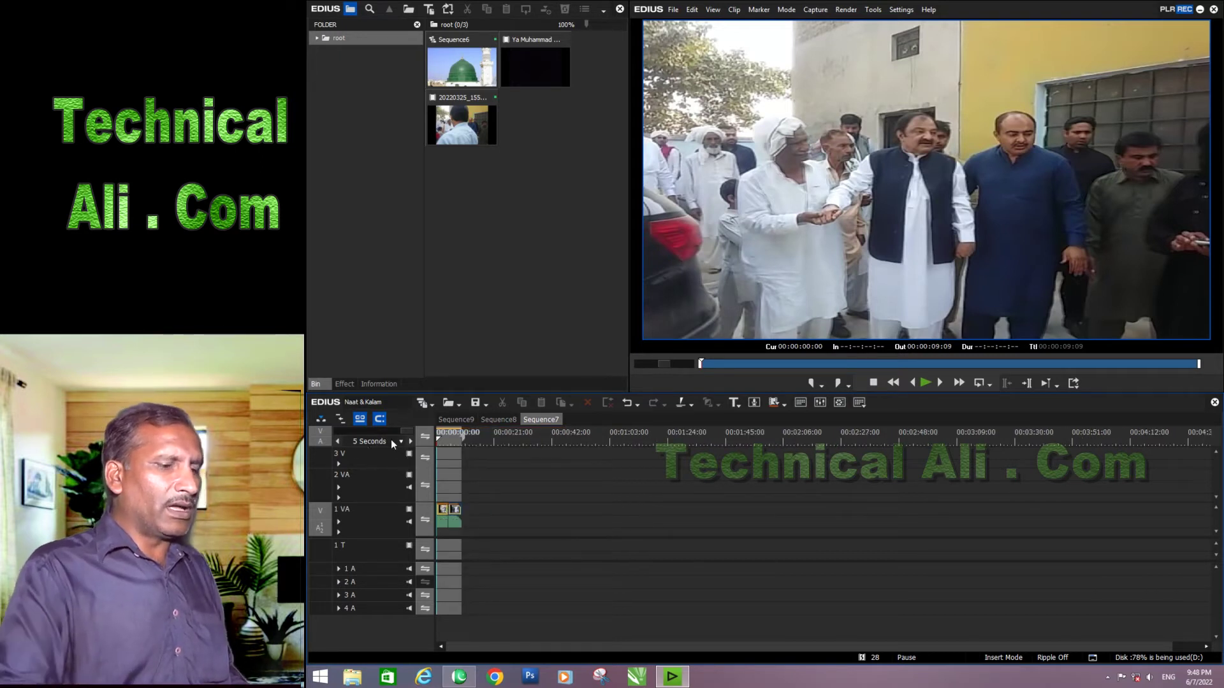
{"action": "key", "text": "ctrl+minus"}
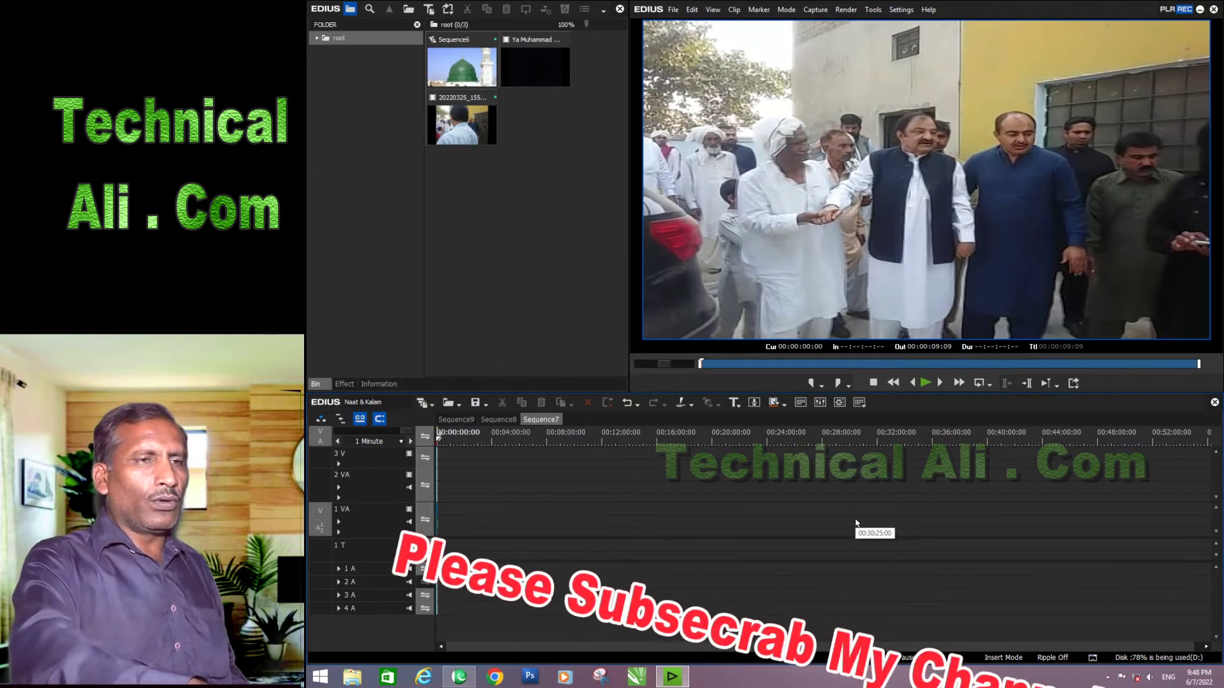
{"action": "key", "text": "ctrl+z"}
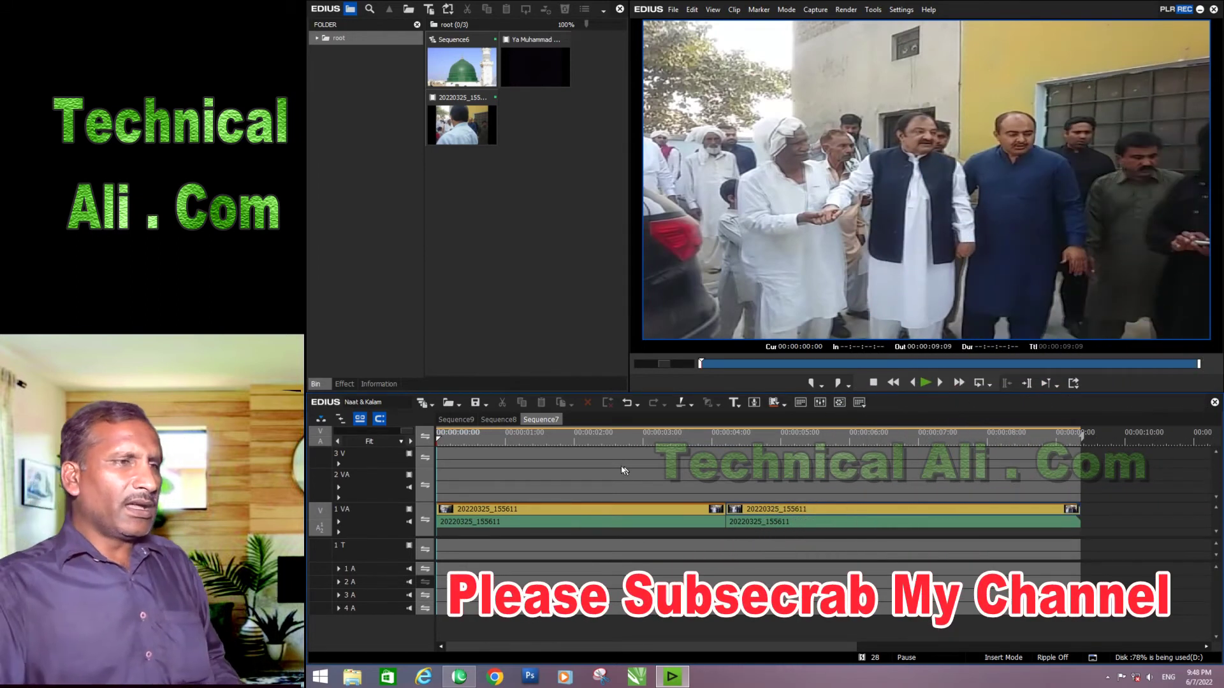
{"action": "left_click", "coordinate": [512, 438]}
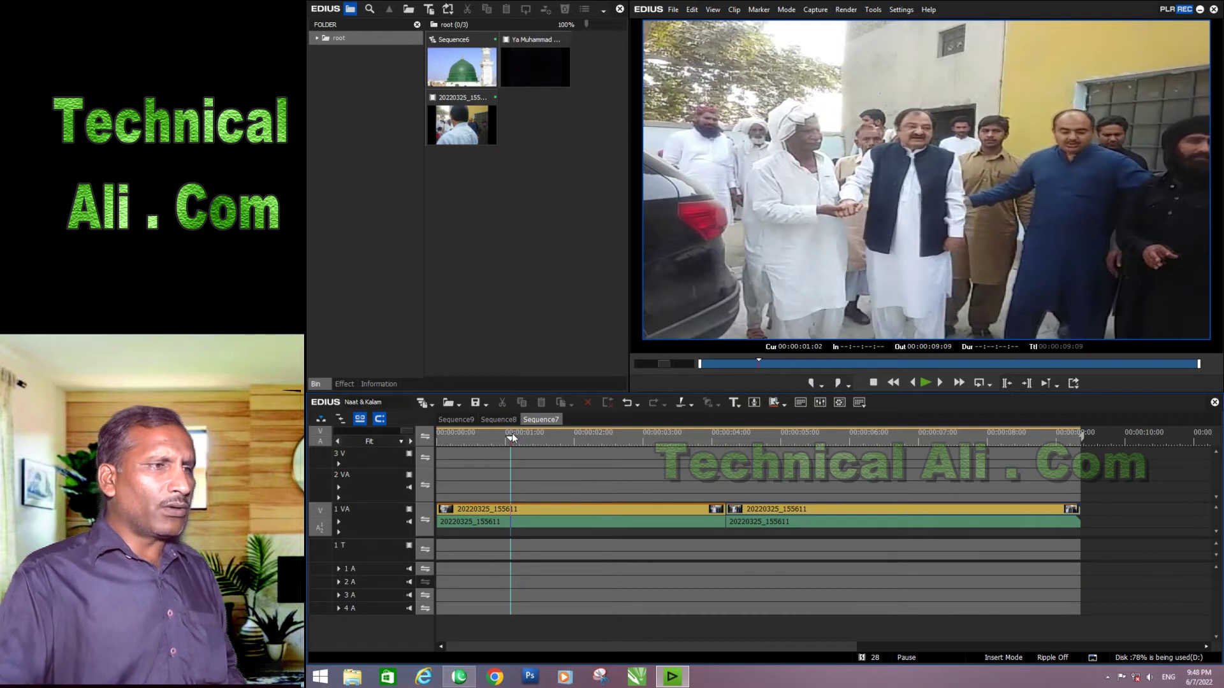
- Scrub to frame 00:00:00:24, capture a still, then delete that first still from the bin
{"action": "left_click_drag", "start_coordinate": [506, 438], "coordinate": [501, 441]}
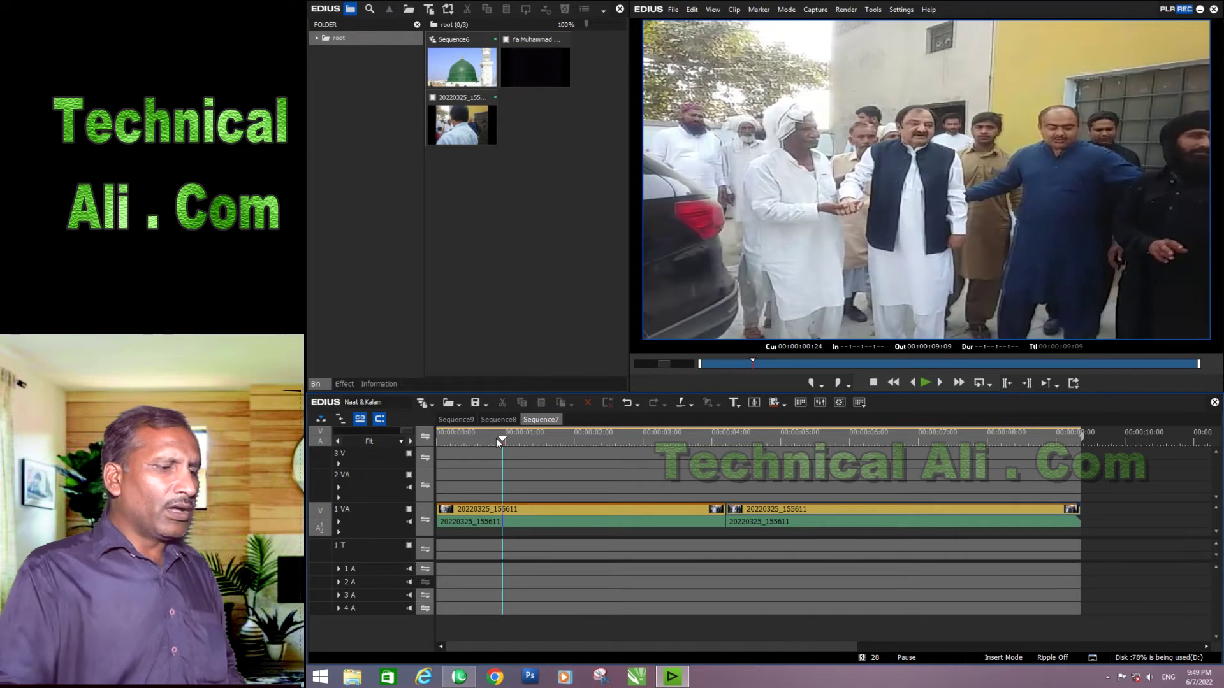
{"action": "key", "text": "ctrl+t"}
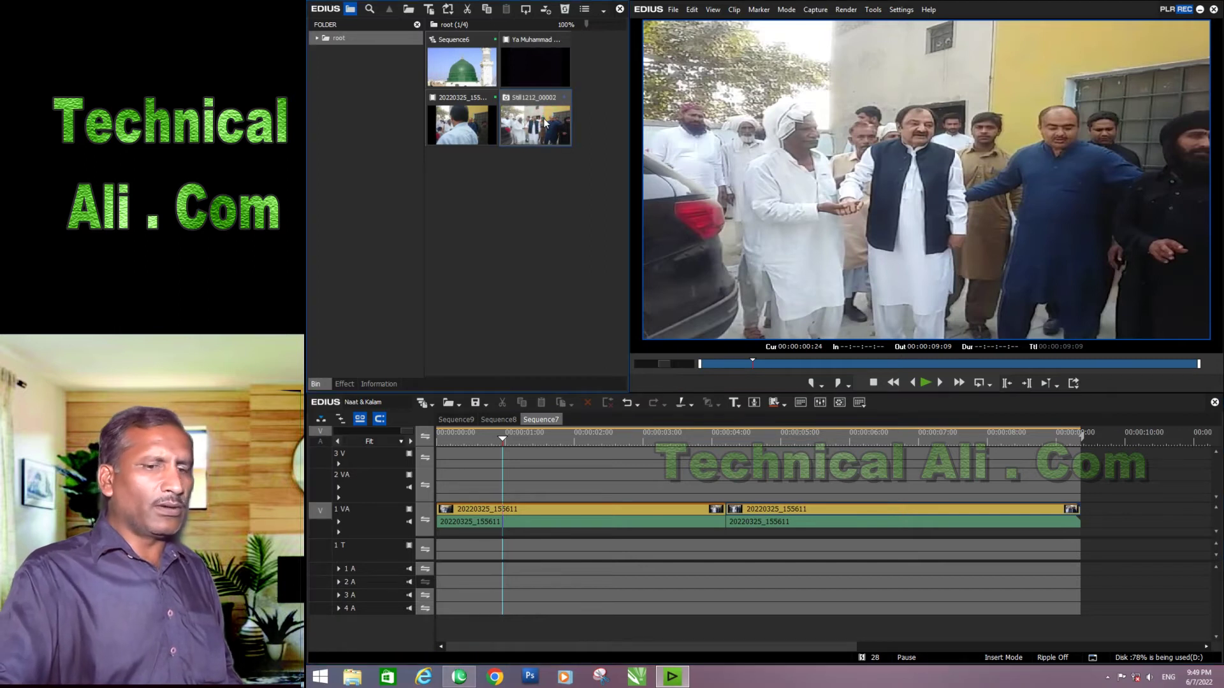
{"action": "key", "text": "Delete"}
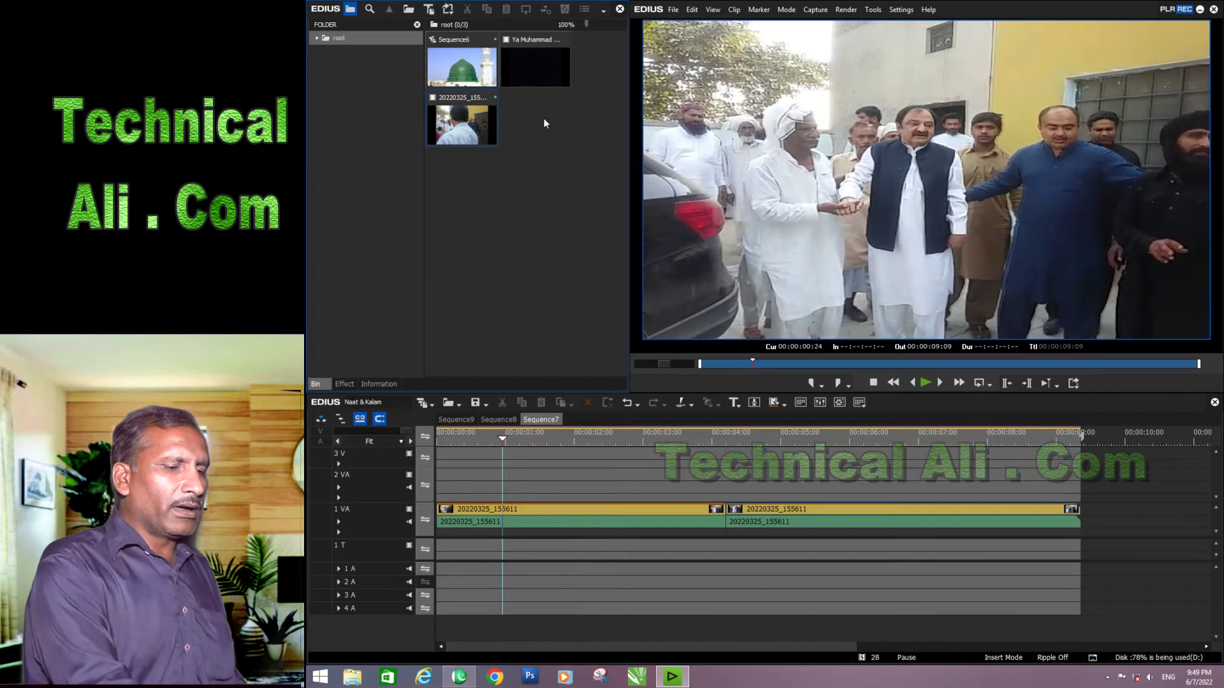
- Recapture the 00:00:00:24 frame as still Still1212_00003, dismissing the titler and add-clip dialogs
{"action": "key", "text": "ctrl+t"}
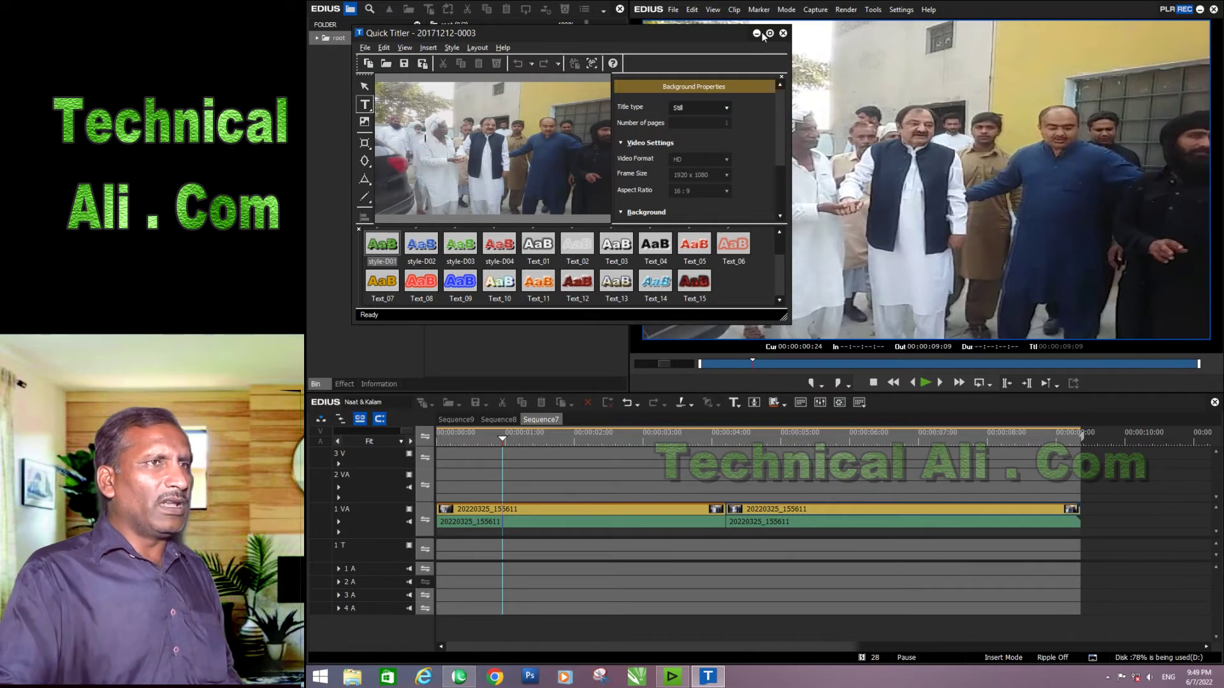
{"action": "left_click", "coordinate": [782, 33]}
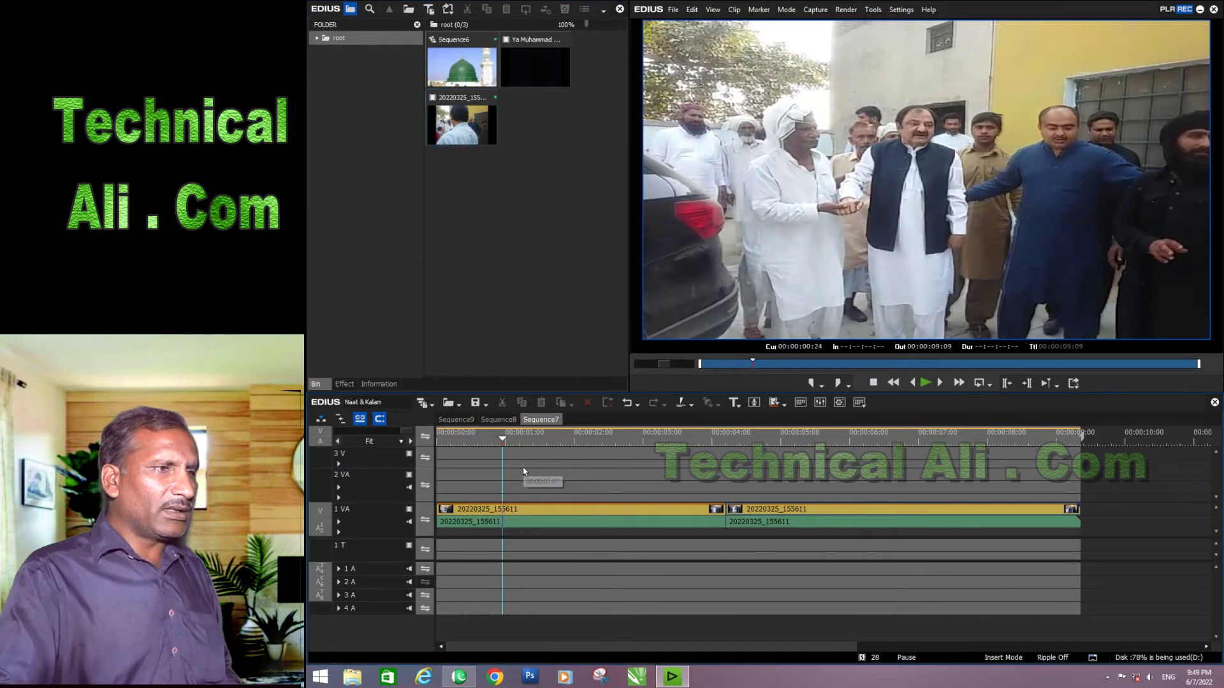
{"action": "key", "text": "ctrl+t"}
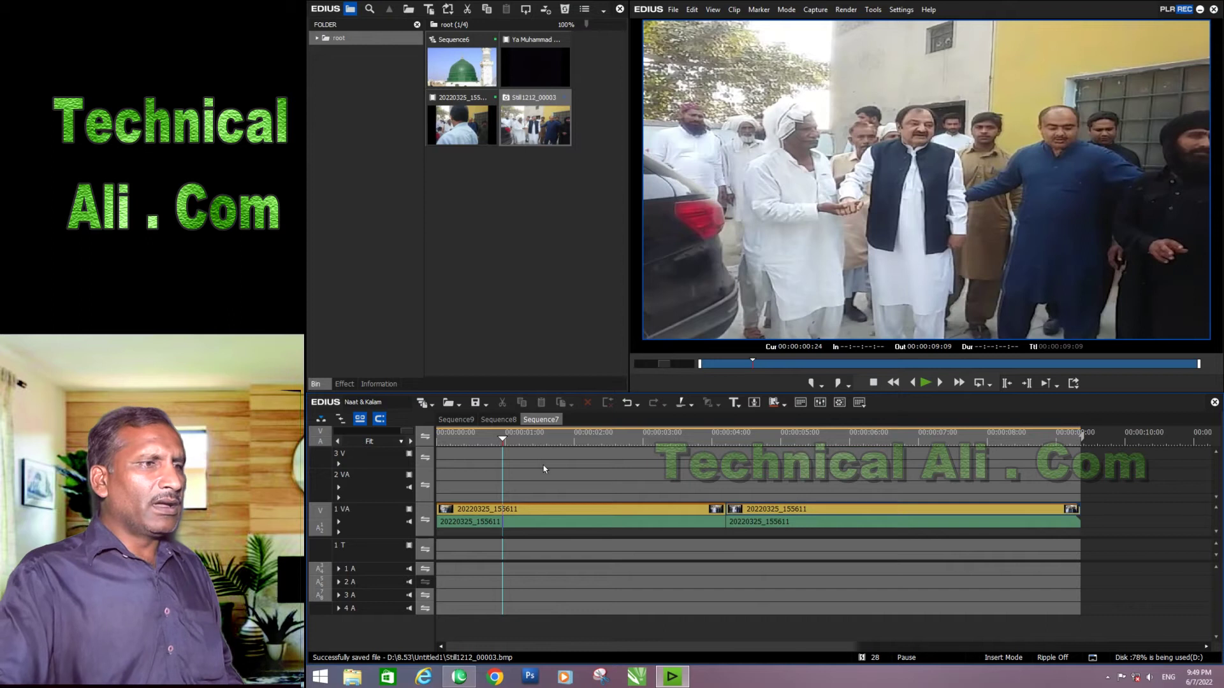
{"action": "double_click", "coordinate": [523, 246]}
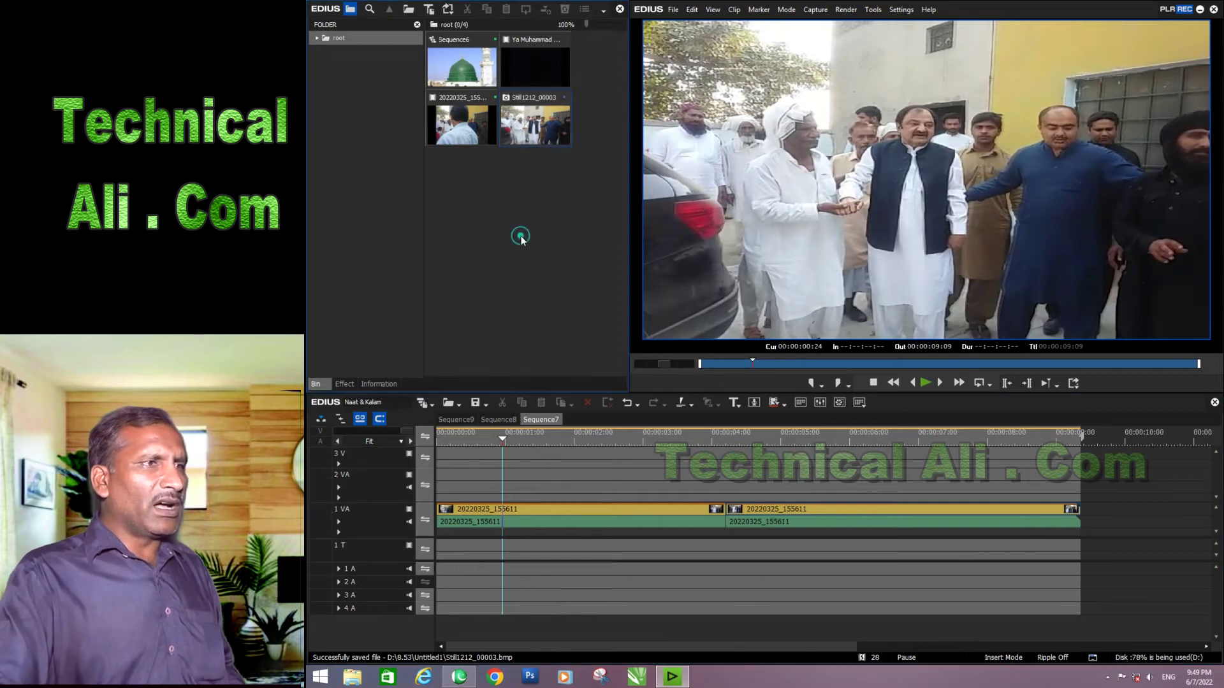
{"action": "left_click", "coordinate": [704, 230]}
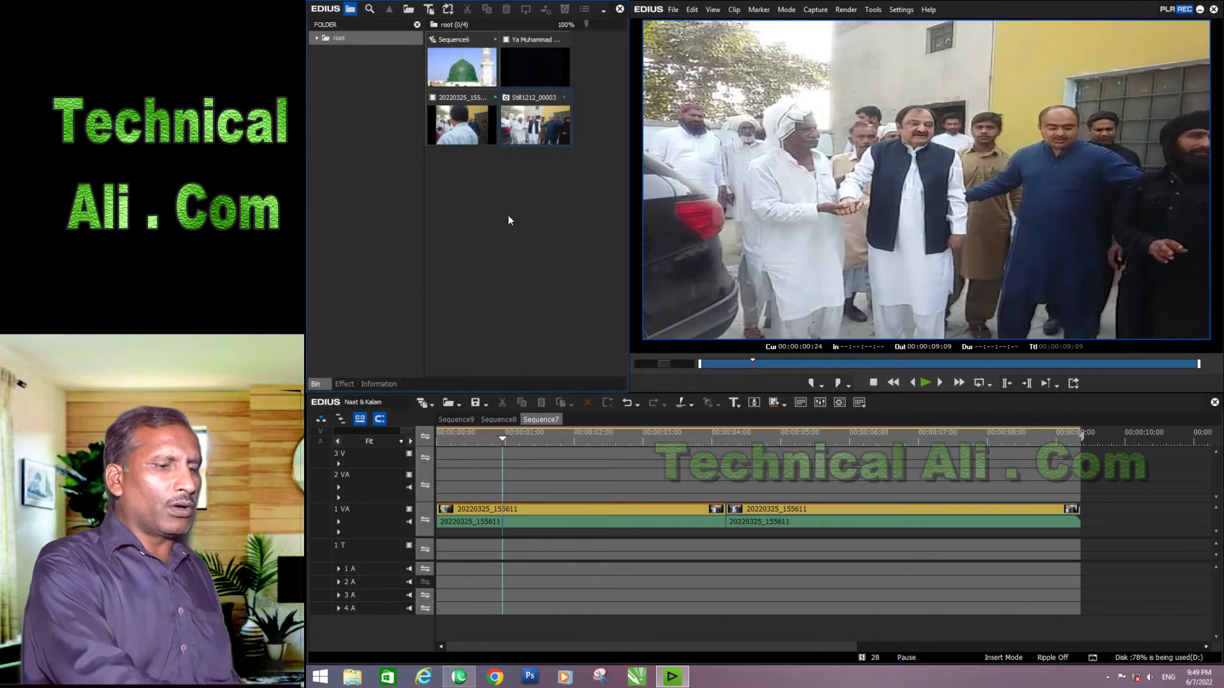
{"action": "key", "text": "ctrl+t"}
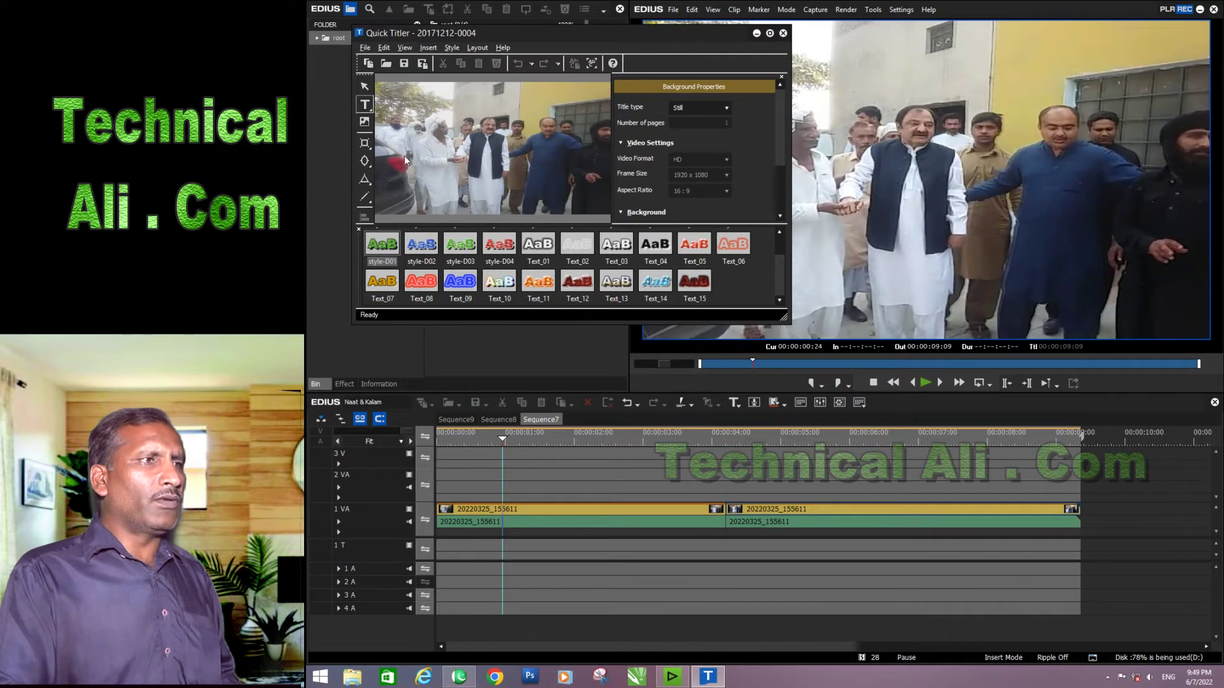
{"action": "left_click", "coordinate": [417, 186]}
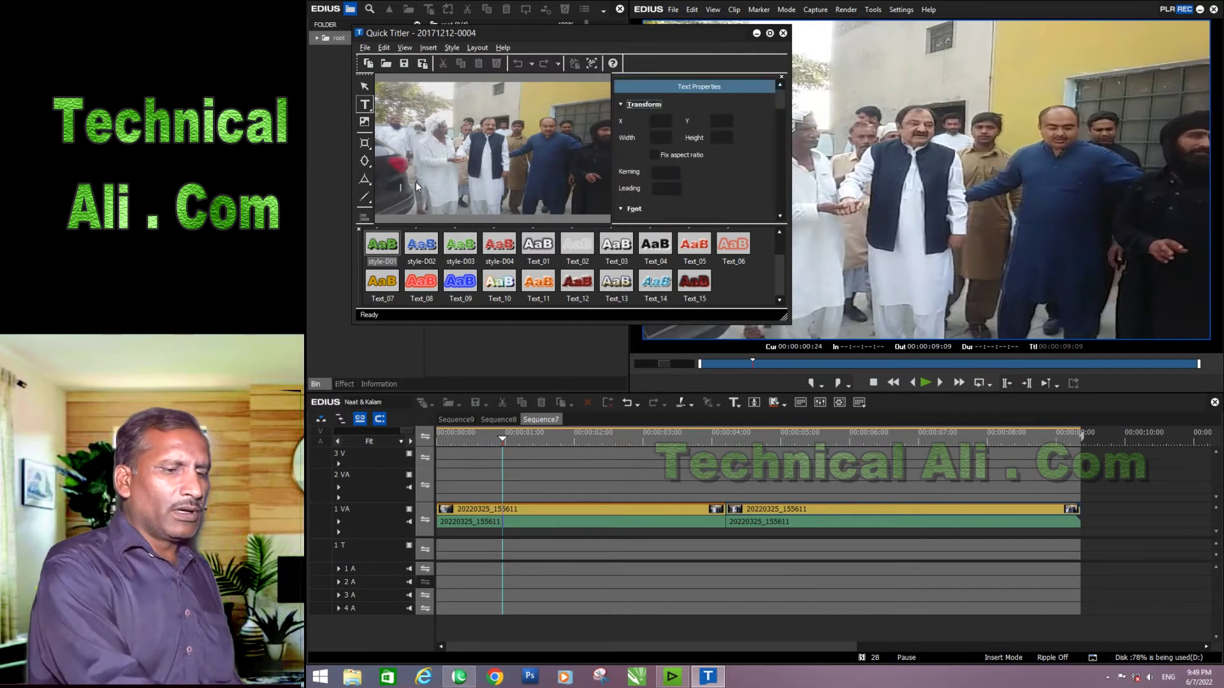
{"action": "type", "text": "Taher"}
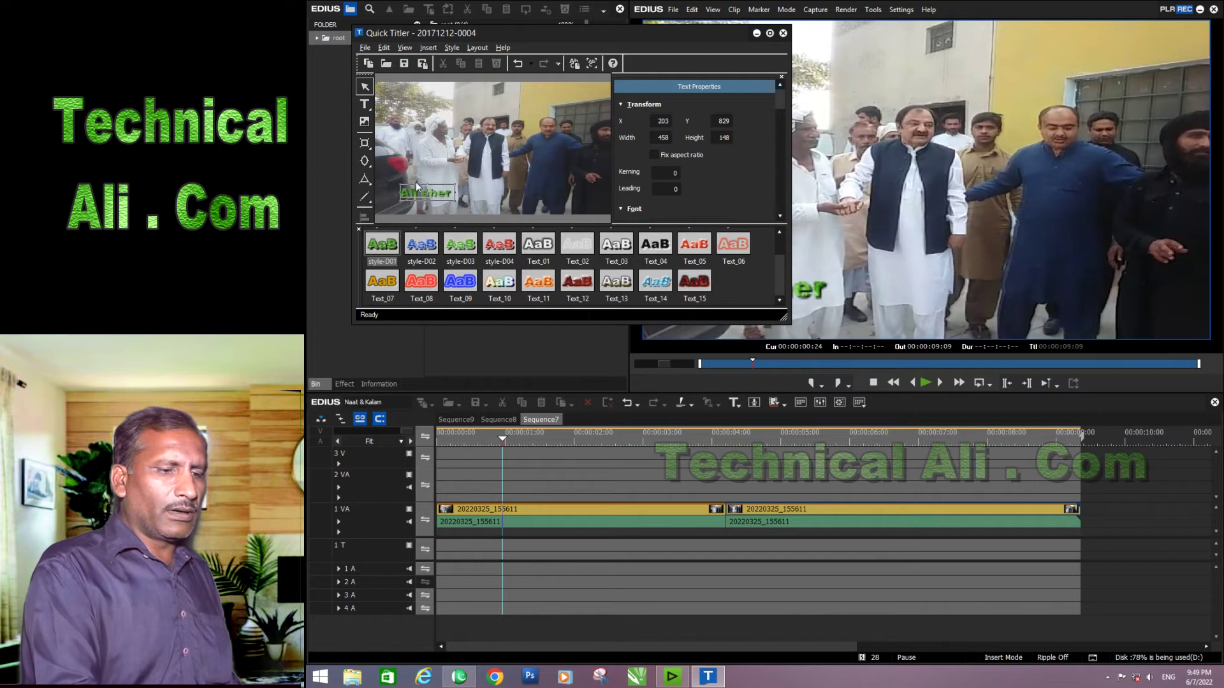
{"action": "type", "text": " Mughal"}
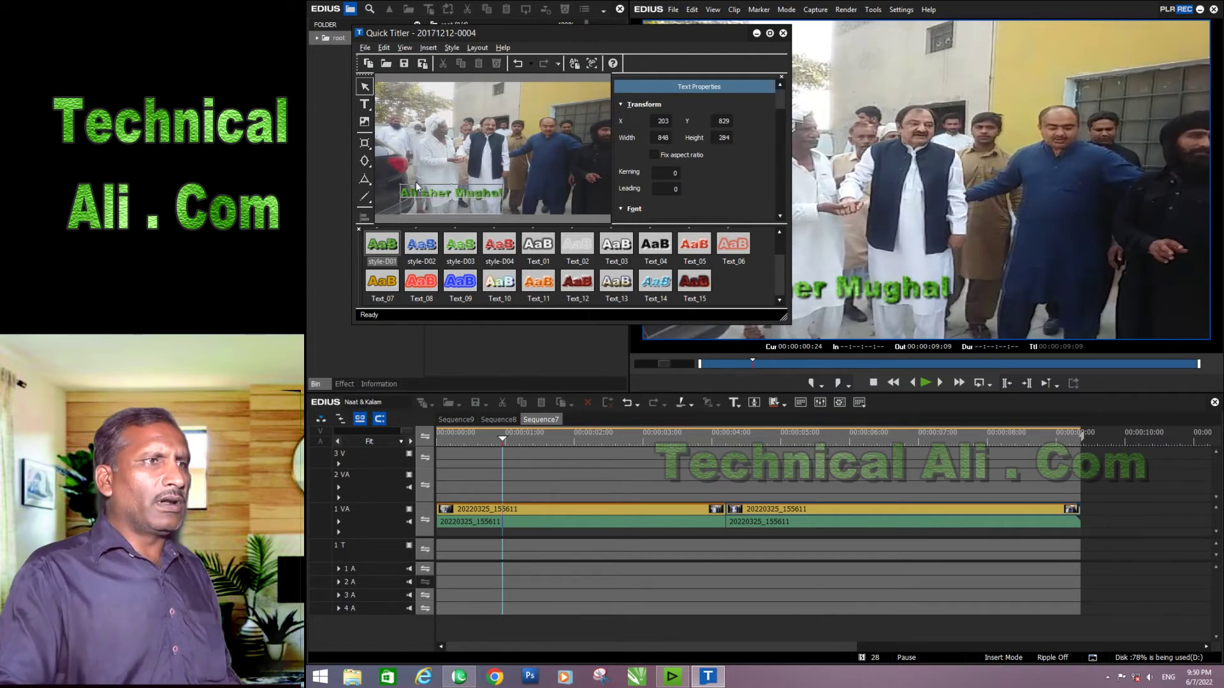
{"action": "key", "text": "ctrl+s"}
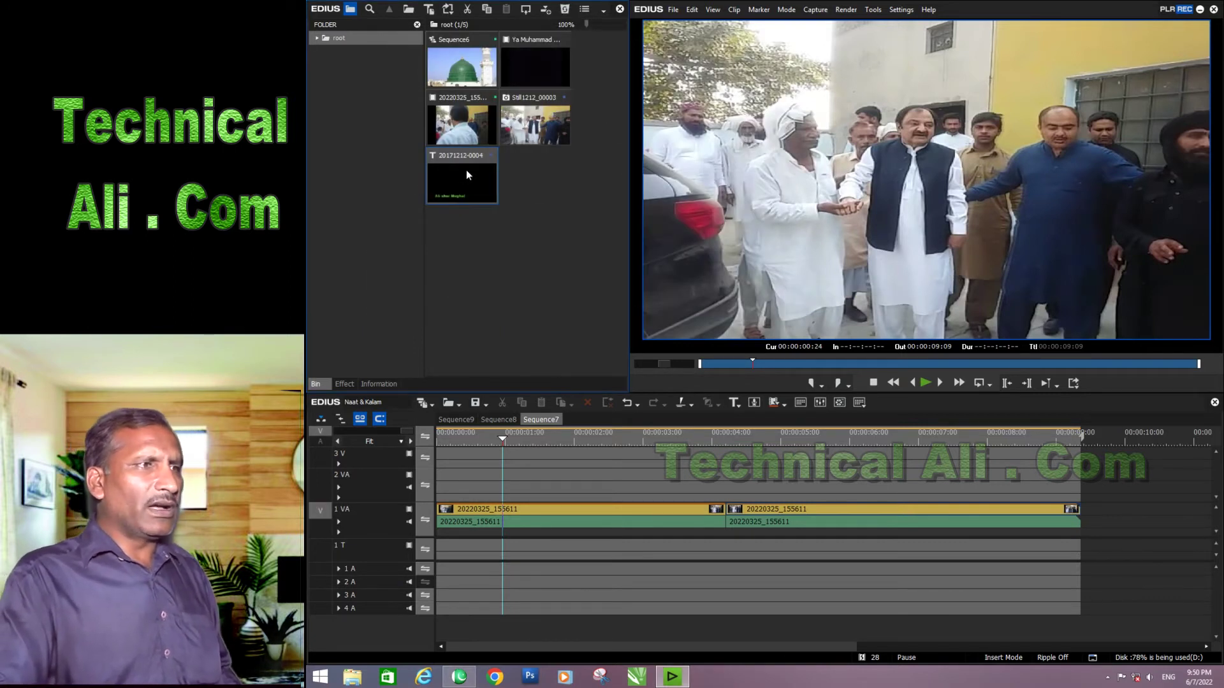
{"action": "left_click_drag", "start_coordinate": [460, 216], "coordinate": [482, 484]}
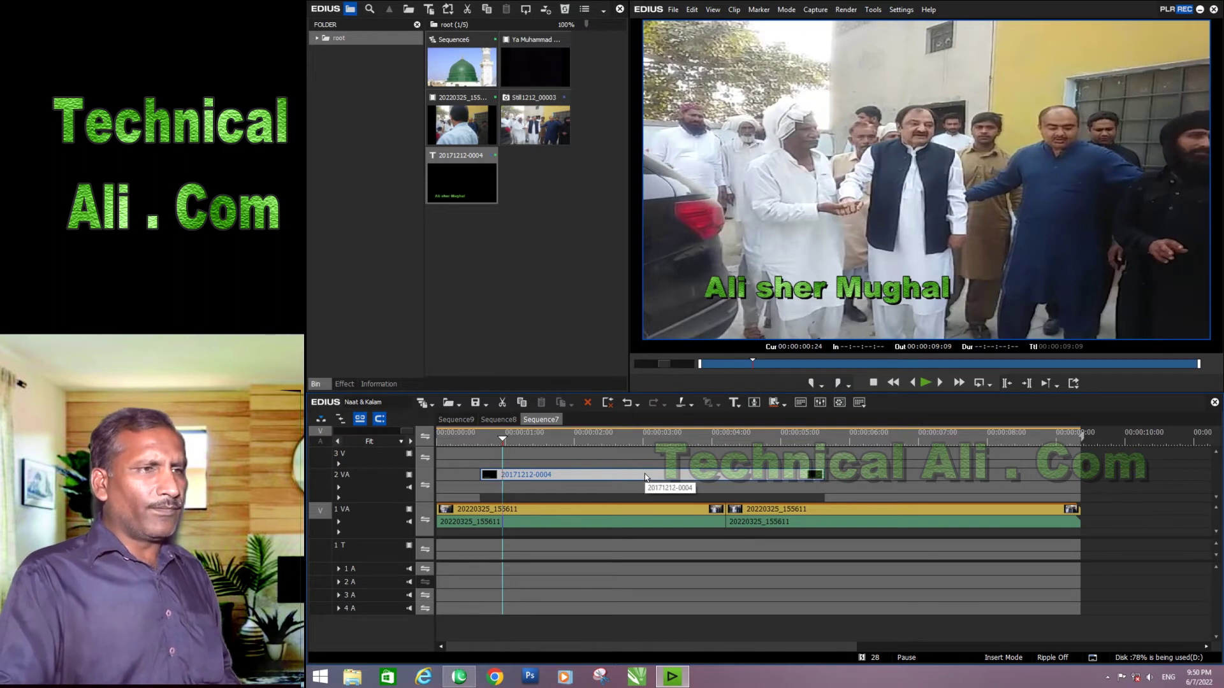
{"action": "key", "text": "Delete"}
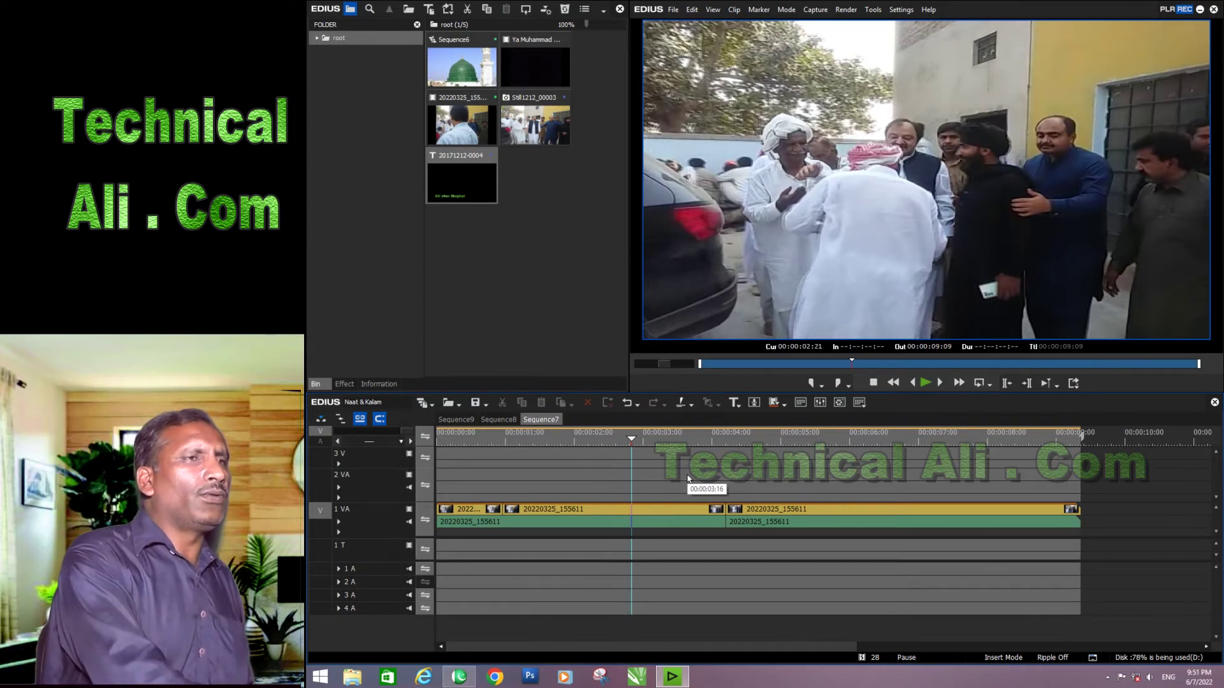
{"action": "key", "text": "ctrl+shift+o"}
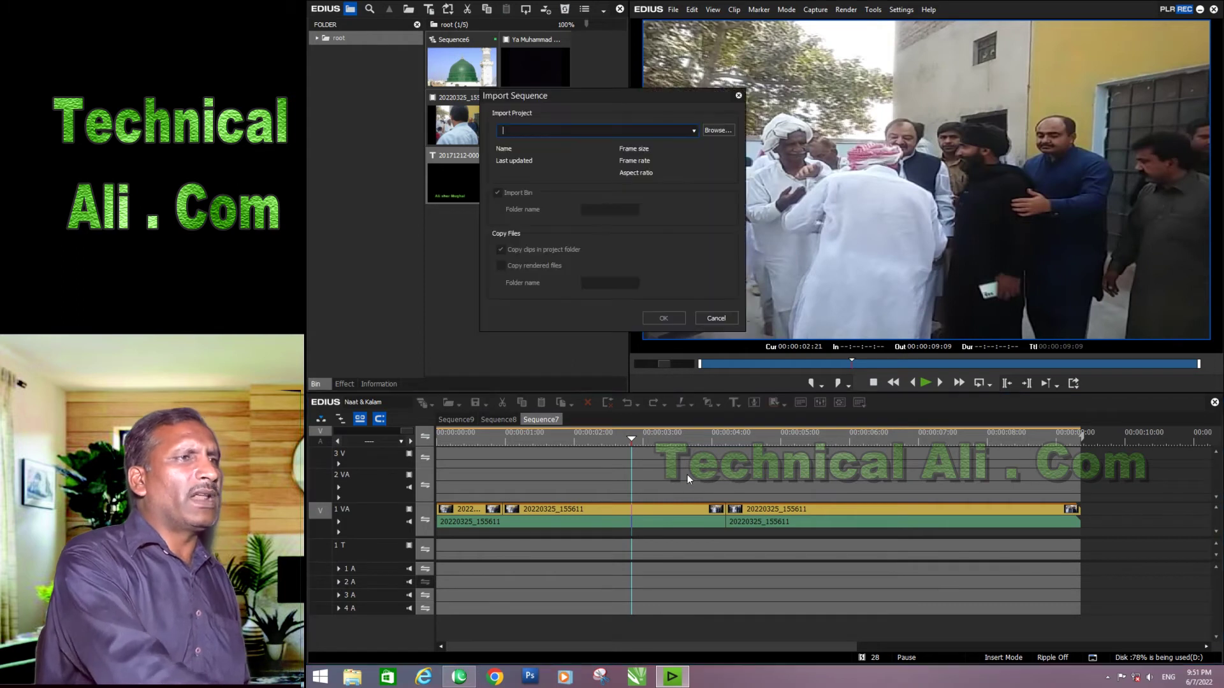
{"action": "left_click", "coordinate": [722, 131]}
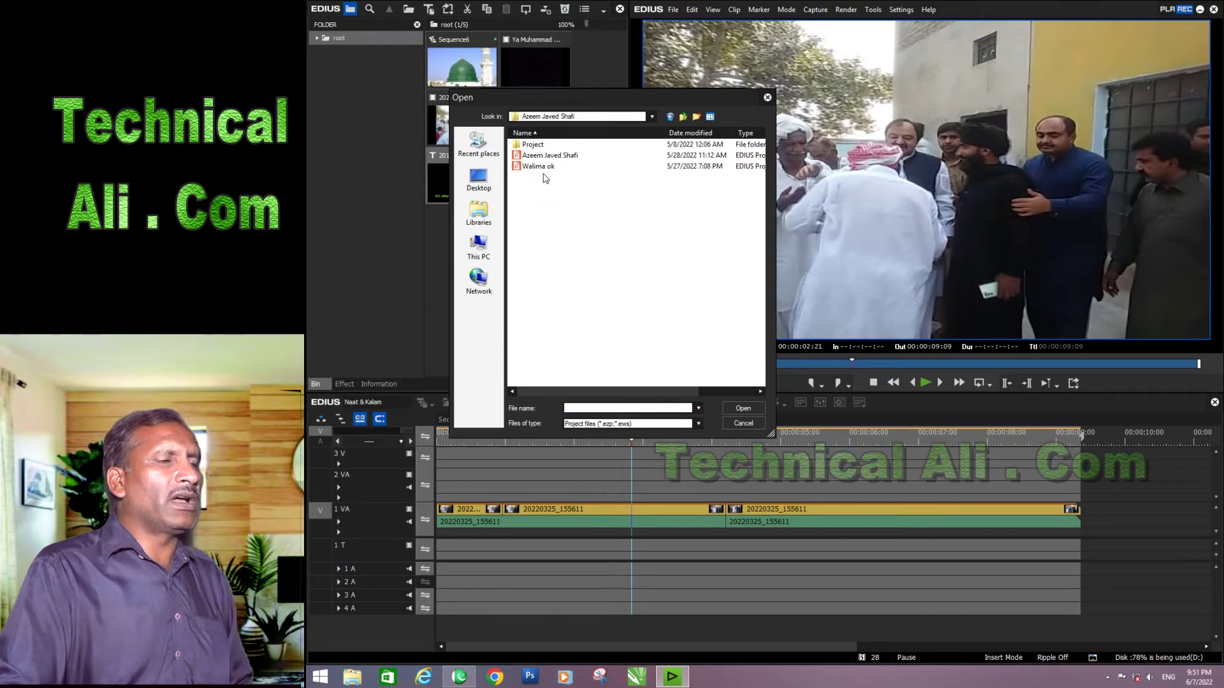
{"action": "left_click", "coordinate": [538, 167]}
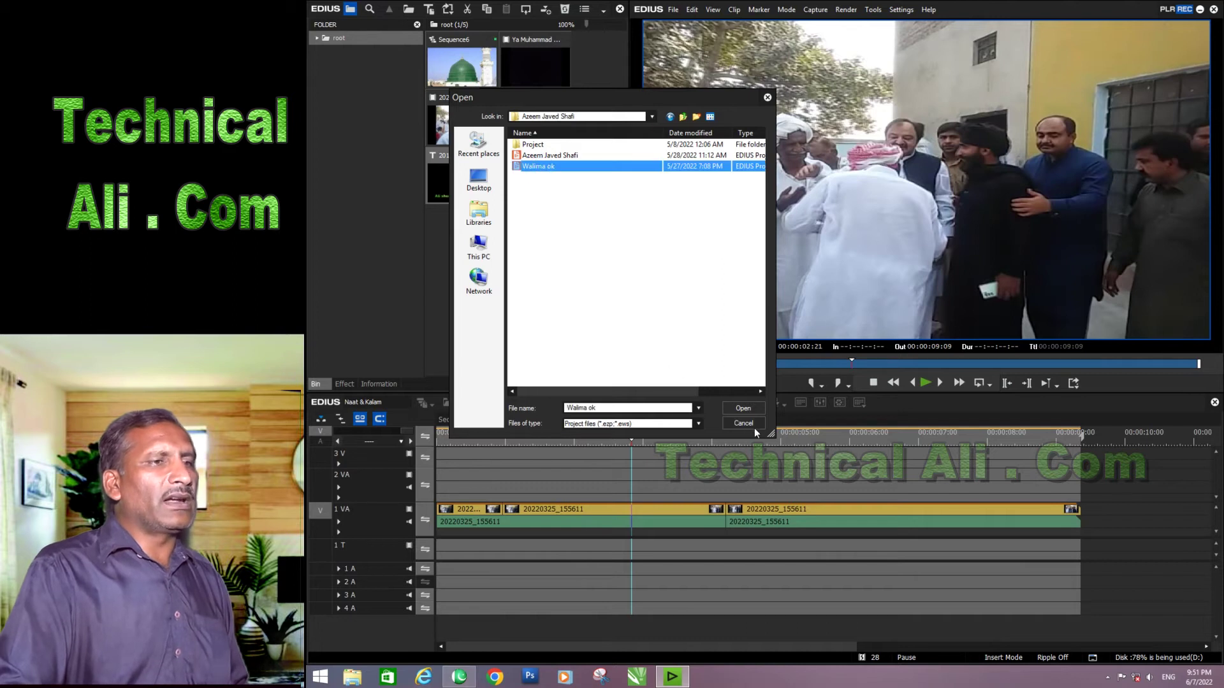
{"action": "left_click", "coordinate": [743, 409]}
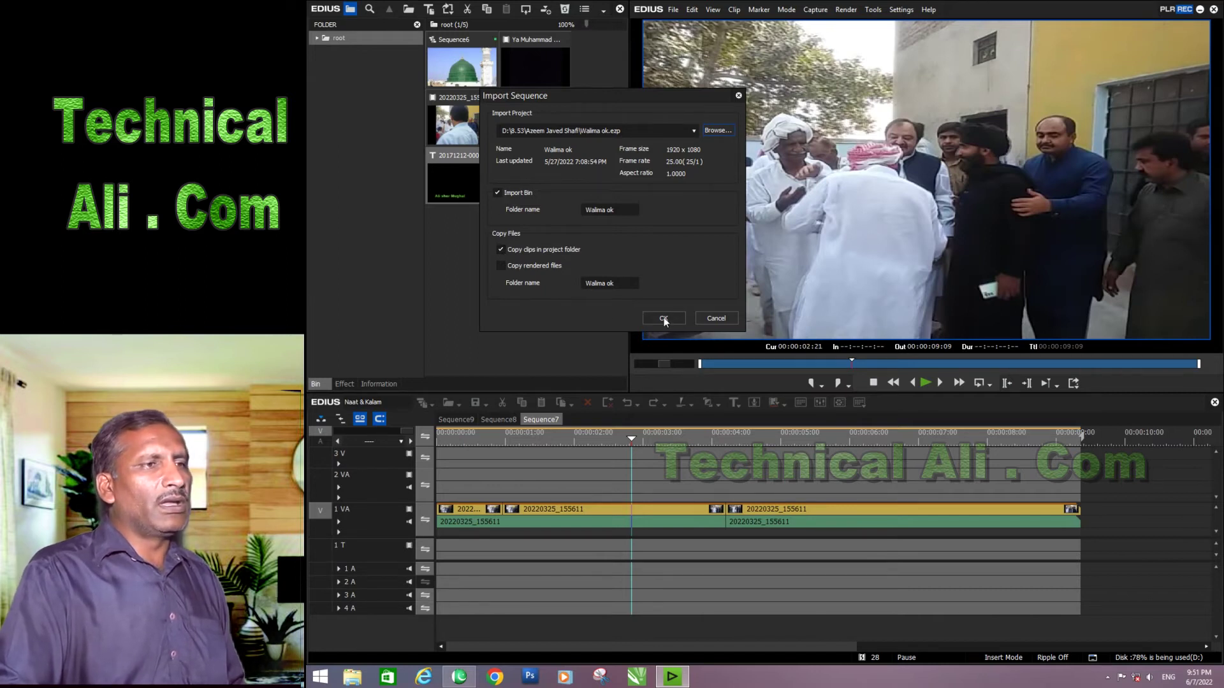
{"action": "left_click", "coordinate": [717, 319]}
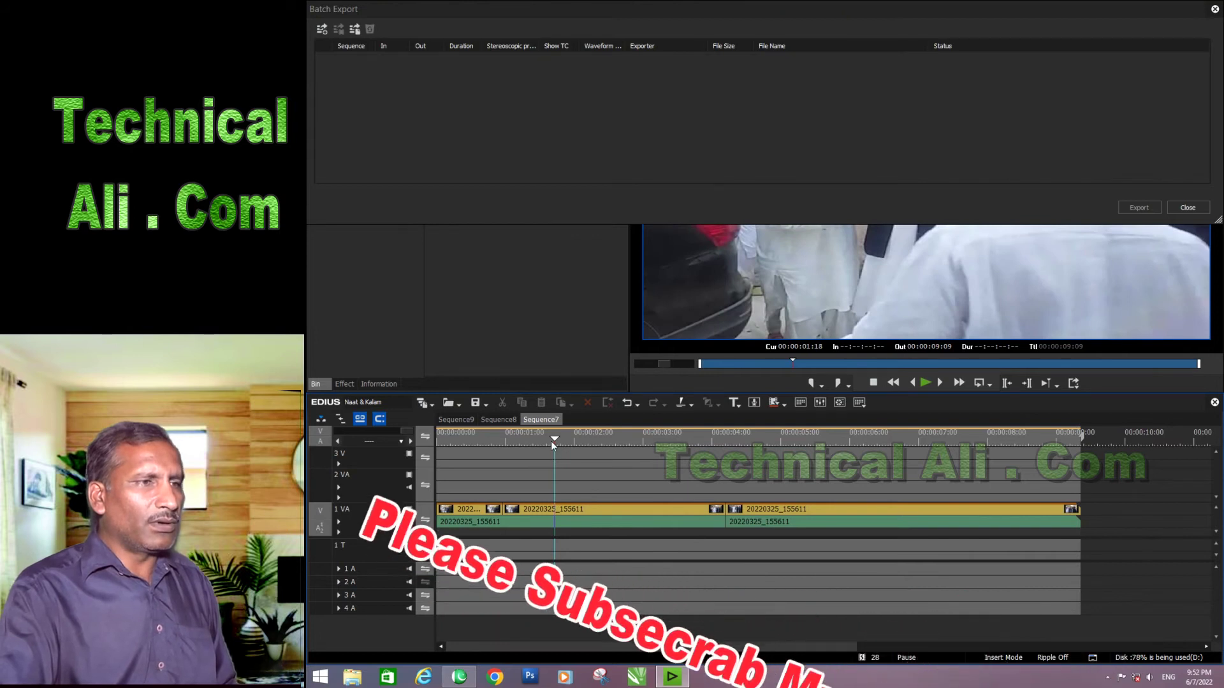
- Mark Sequence7's In point at 00:00:01:09 and Out point at 00:00:07:09, then reopen Batch Export
{"action": "left_click", "coordinate": [546, 441]}
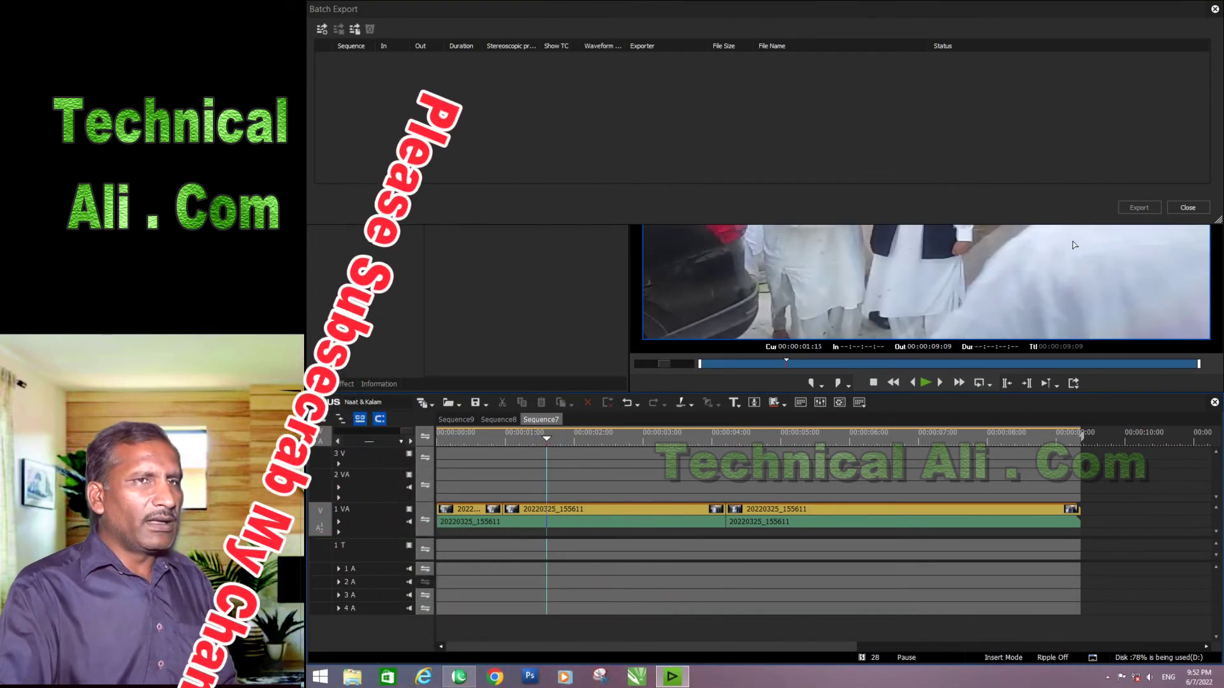
{"action": "left_click", "coordinate": [1181, 209]}
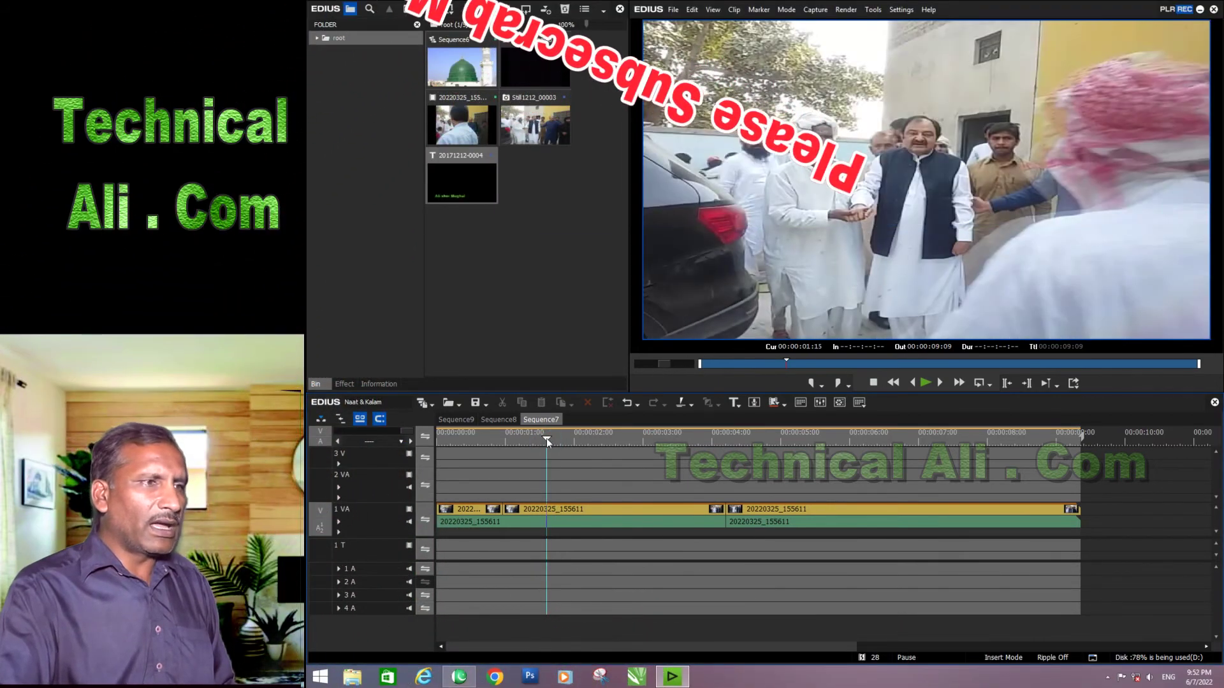
{"action": "left_click_drag", "start_coordinate": [546, 438], "coordinate": [529, 441]}
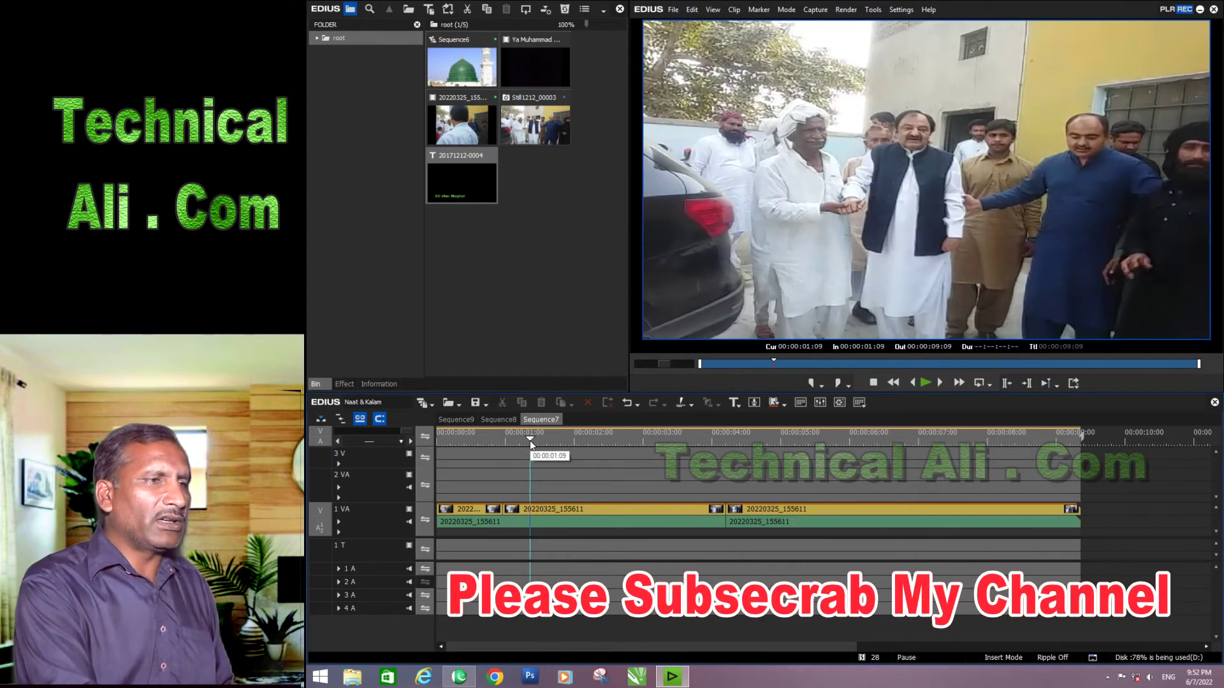
{"action": "key", "text": "i"}
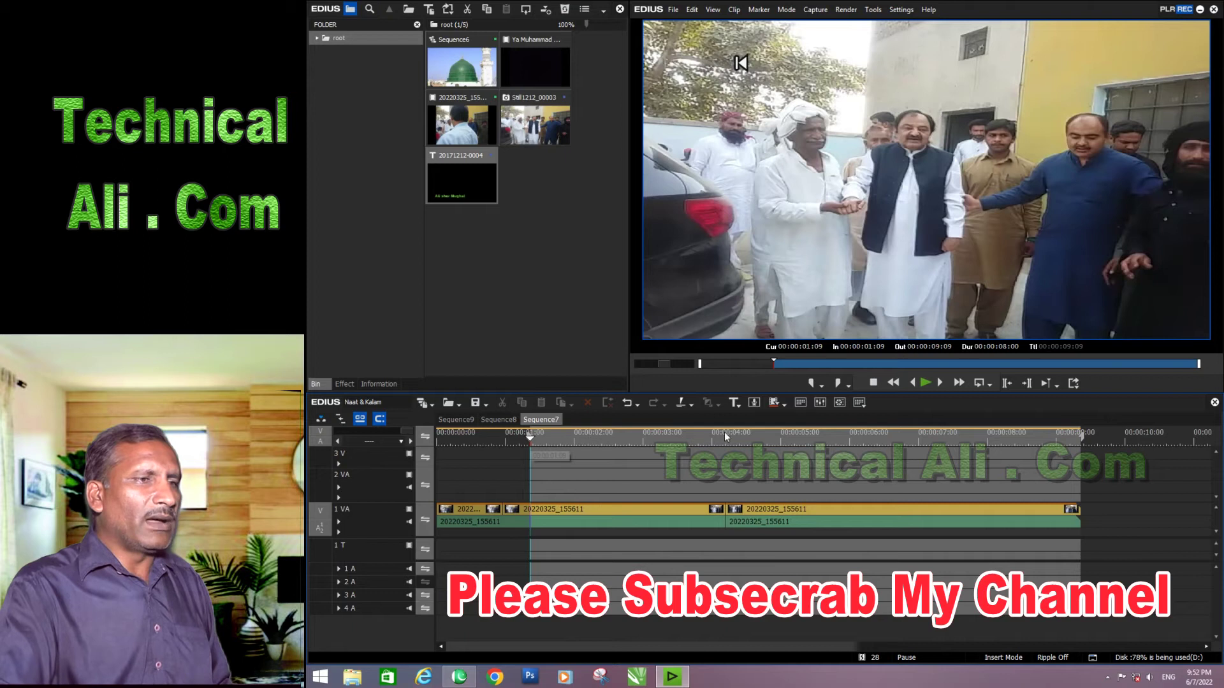
{"action": "left_click", "coordinate": [944, 440]}
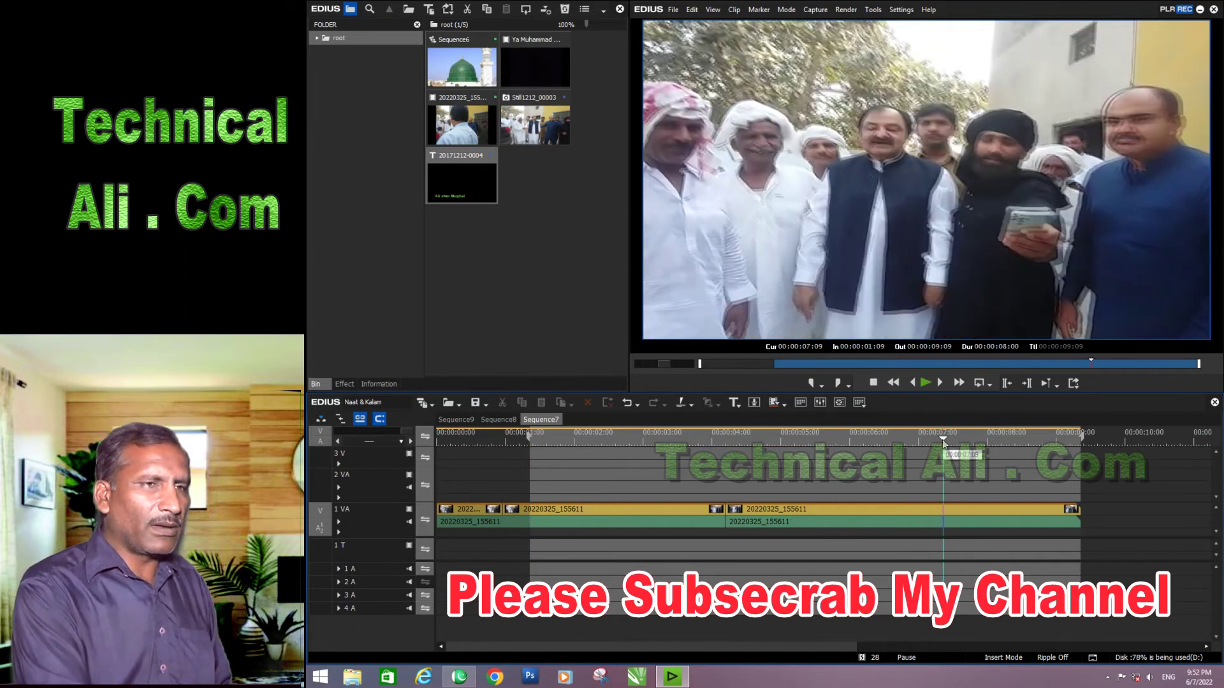
{"action": "key", "text": "o"}
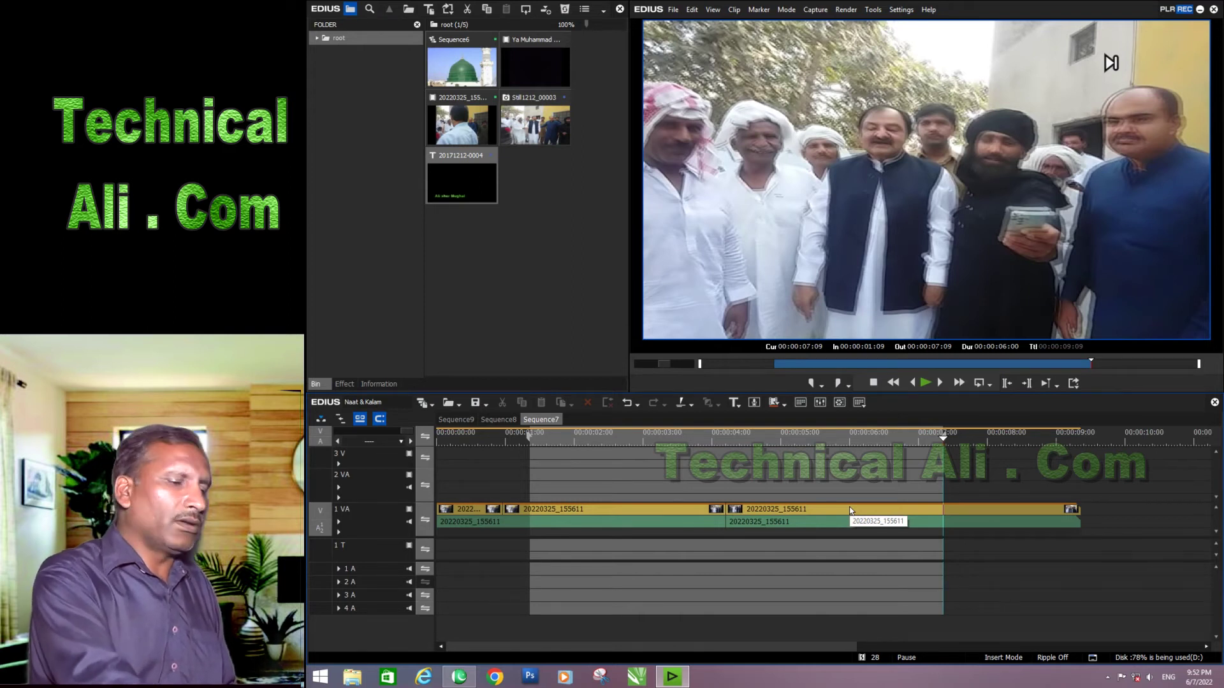
{"action": "key", "text": "F11"}
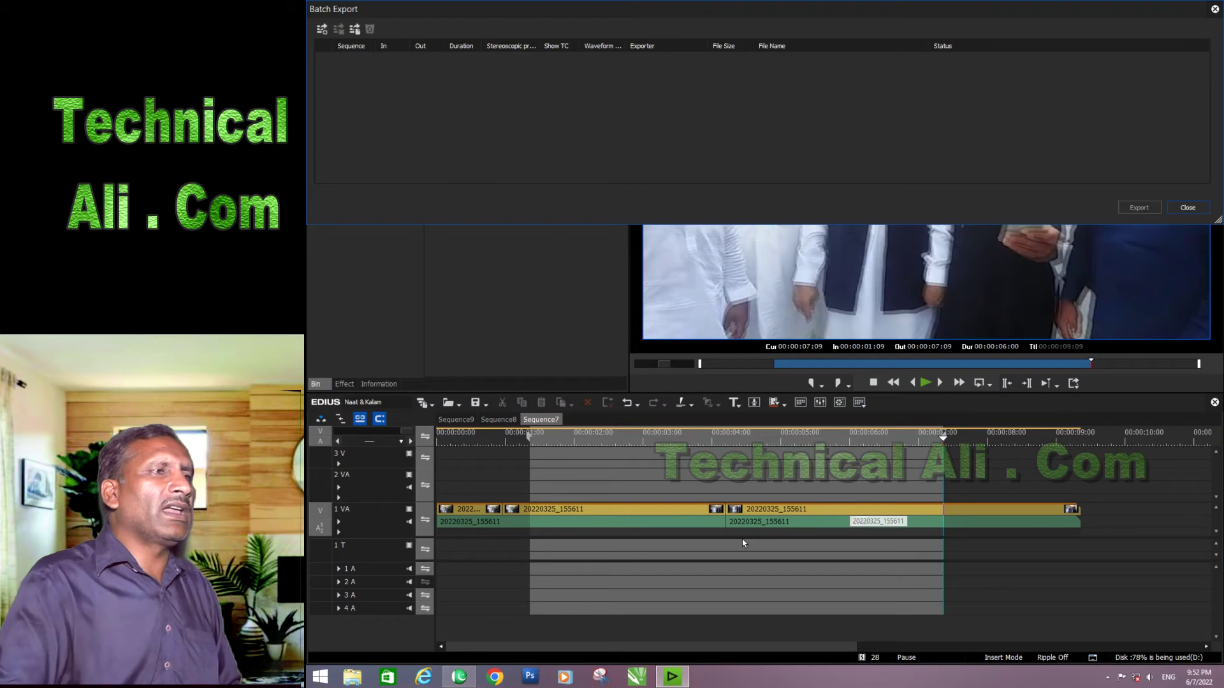
- Add a new In/Out-range export job using the MPEG2 Program Stream exporter
{"action": "right_click", "coordinate": [393, 89]}
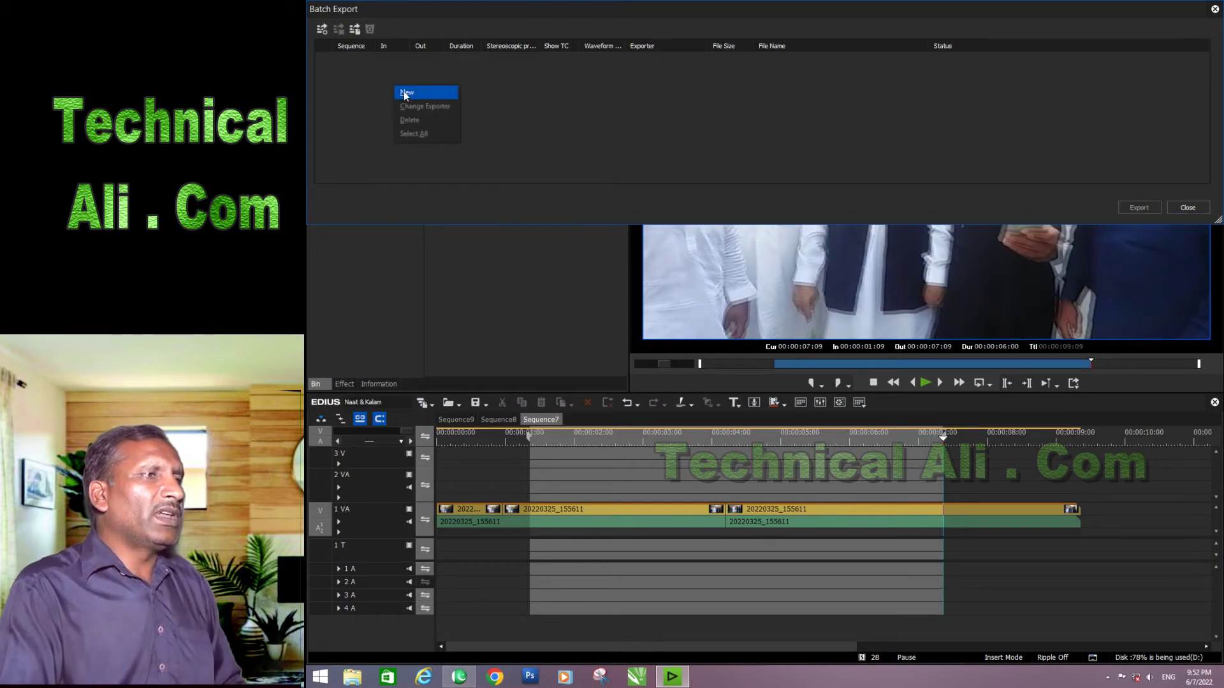
{"action": "left_click", "coordinate": [403, 93]}
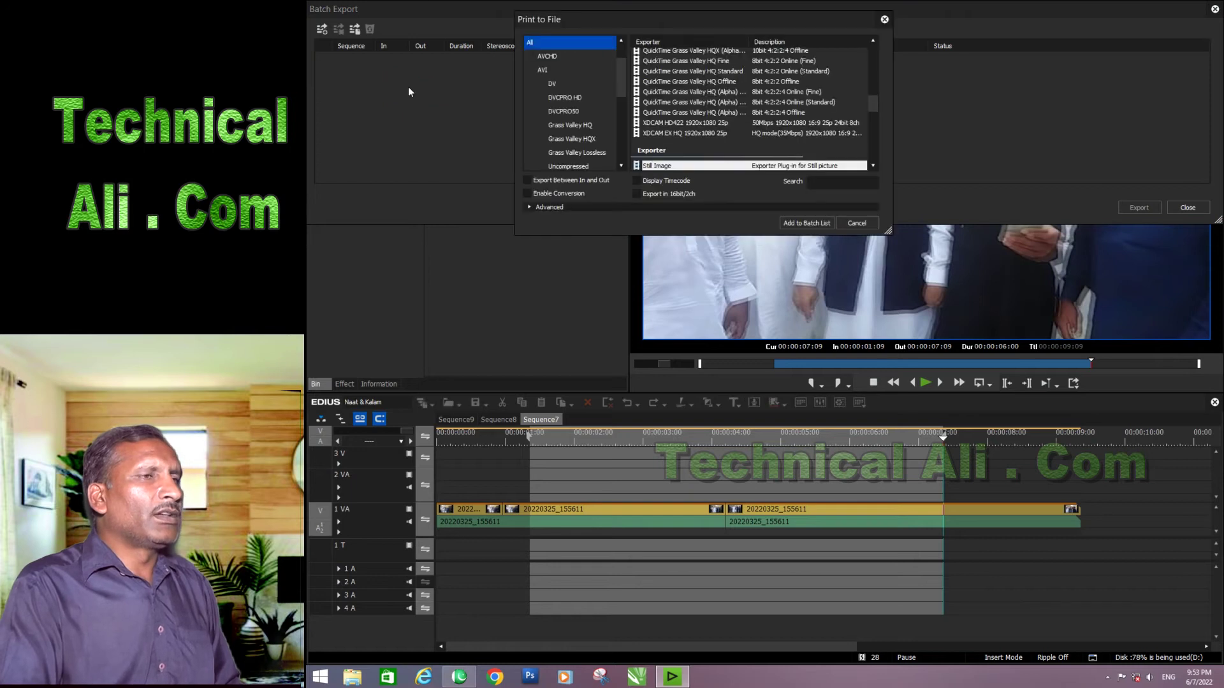
{"action": "left_click", "coordinate": [527, 181]}
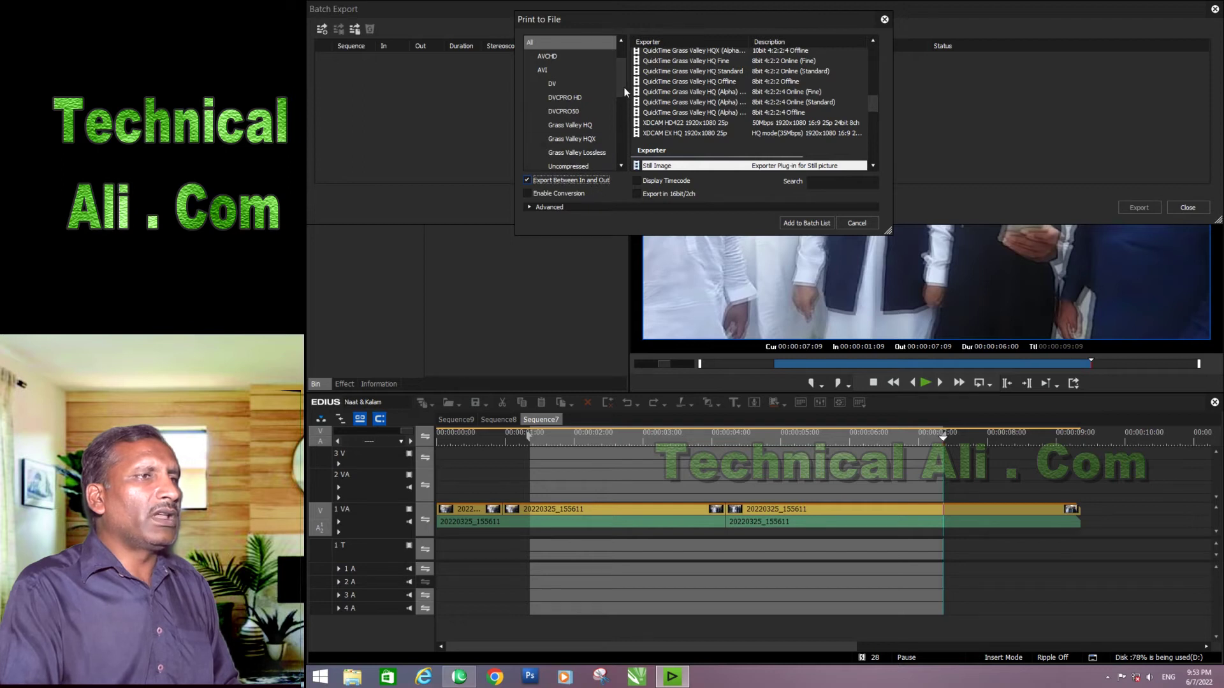
{"action": "left_click_drag", "start_coordinate": [625, 91], "coordinate": [623, 111]}
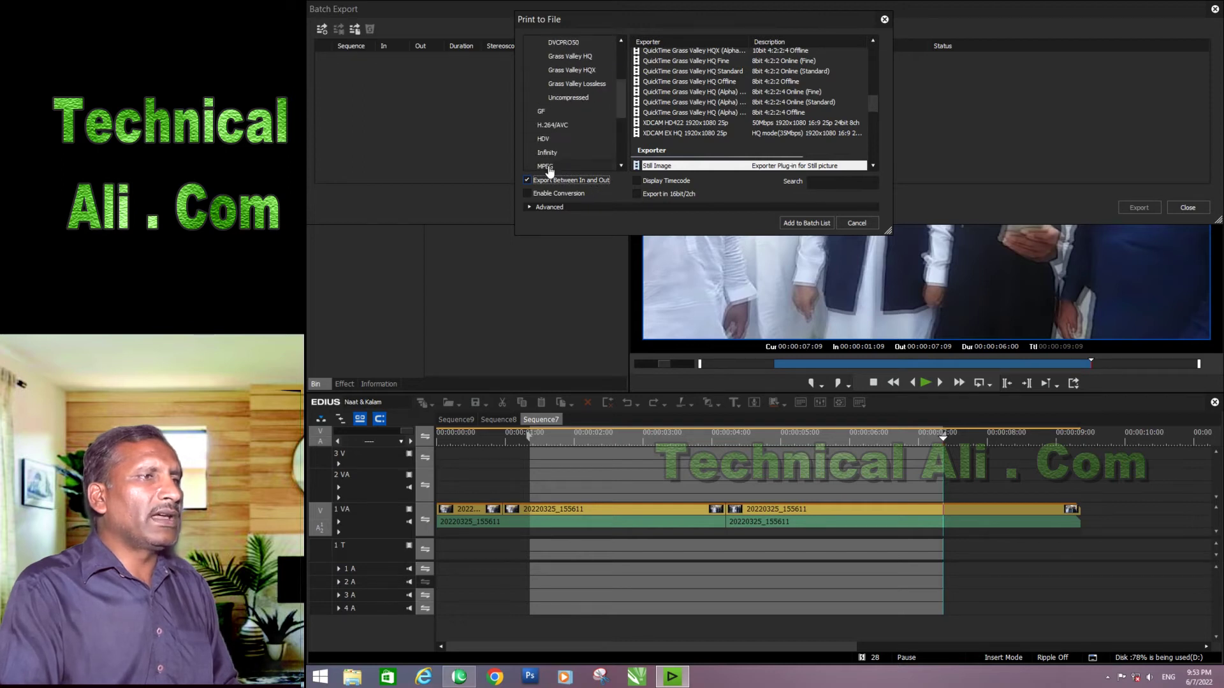
{"action": "left_click", "coordinate": [546, 167]}
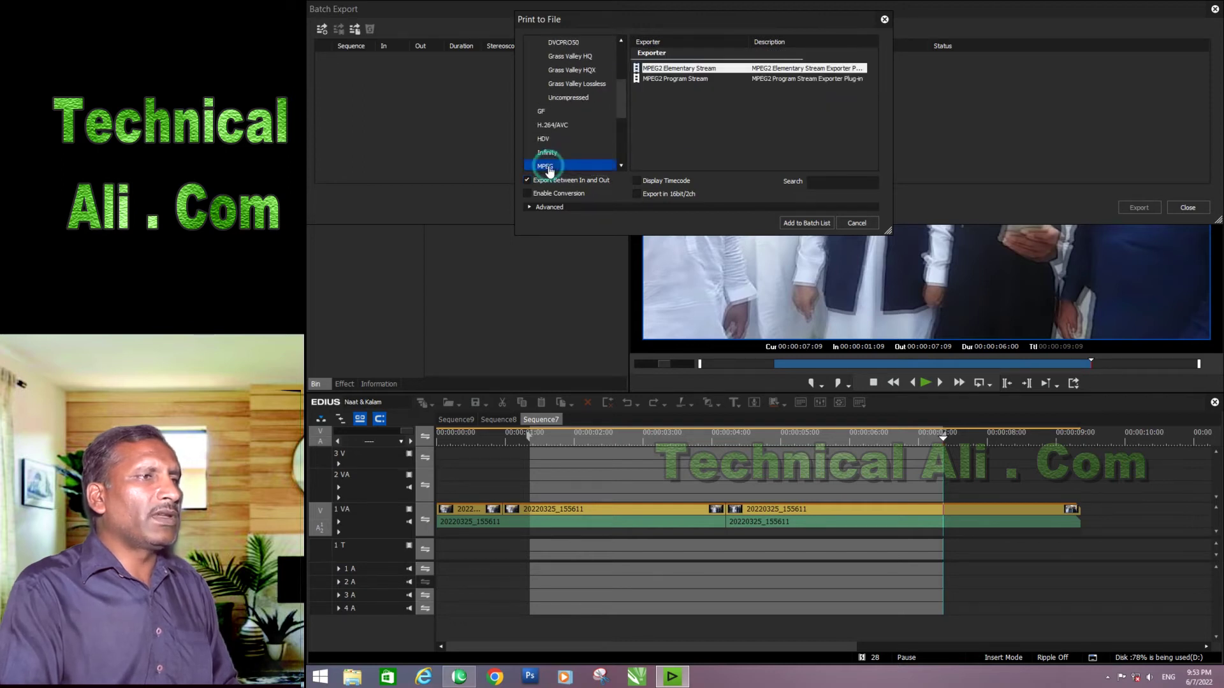
{"action": "left_click", "coordinate": [655, 78]}
{"action": "double_click", "coordinate": [656, 78]}
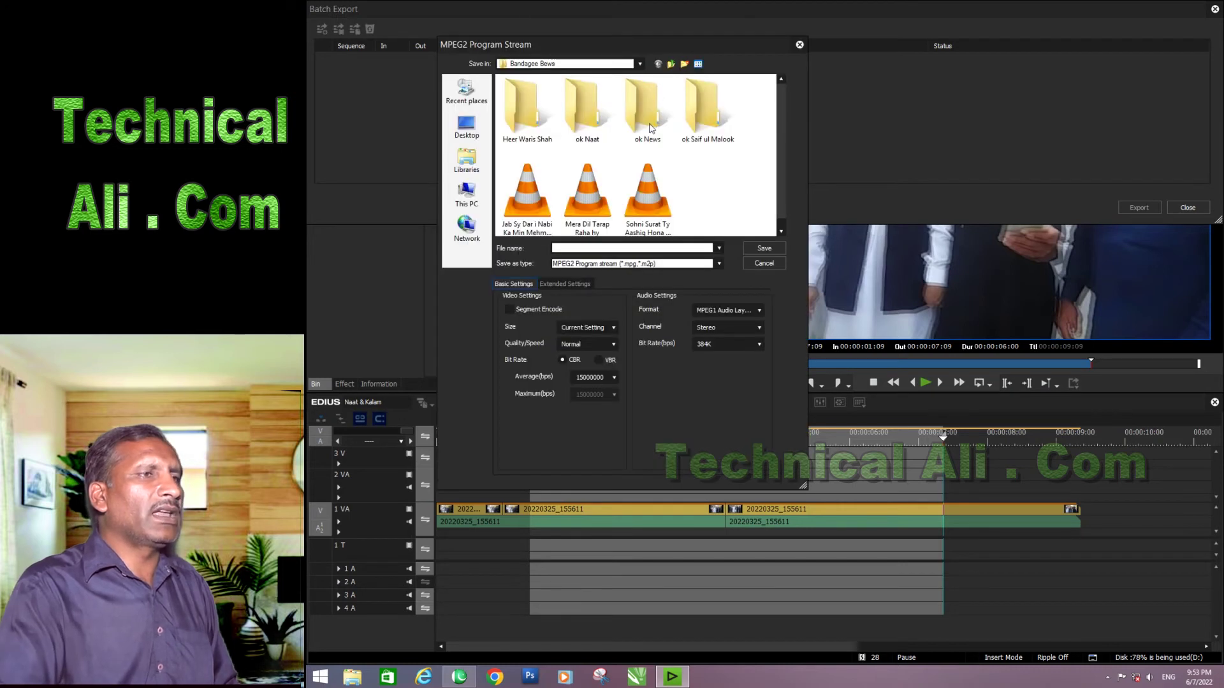
- Name the output dghjhjh, enable Segment Encode at 15000000 average bitrate, and save the job
{"action": "left_click", "coordinate": [561, 248]}
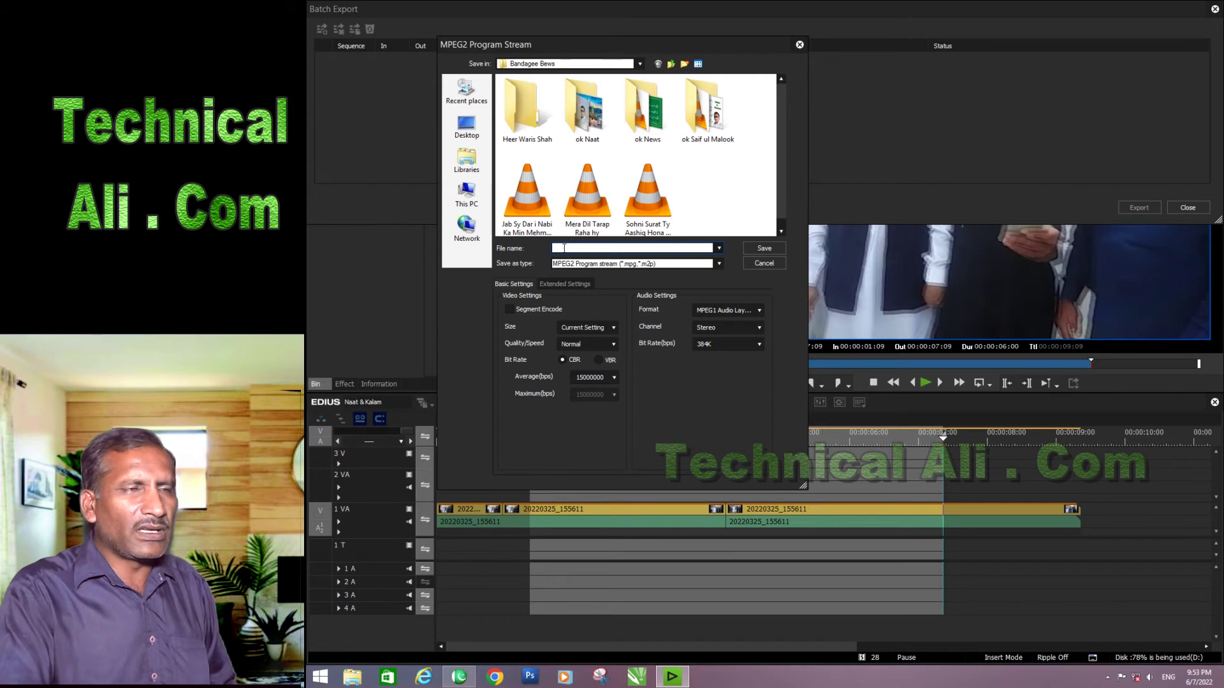
{"action": "type", "text": "dghjhjh"}
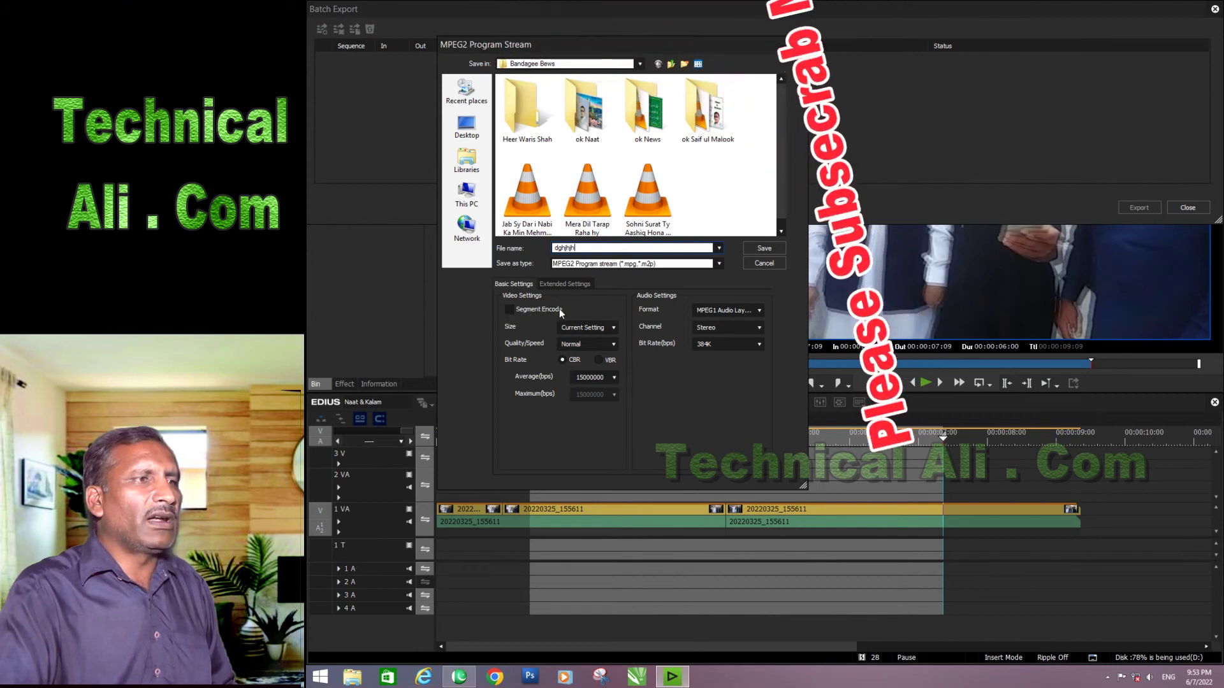
{"action": "left_click", "coordinate": [508, 310]}
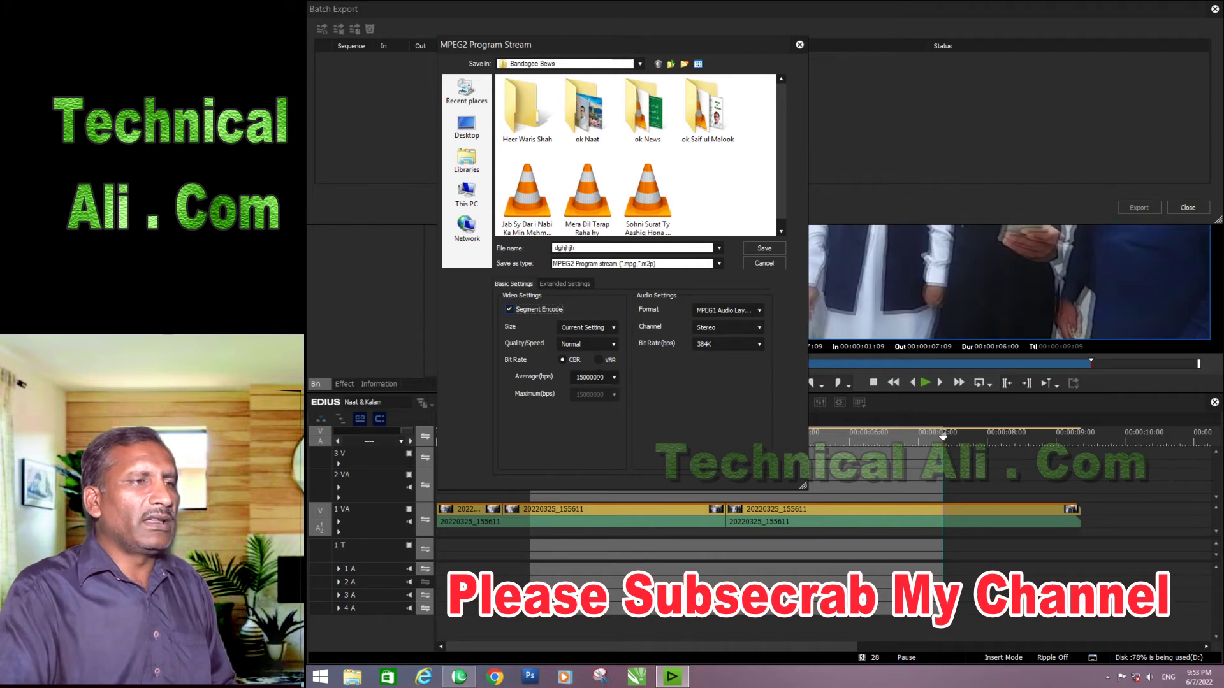
{"action": "left_click", "coordinate": [615, 377]}
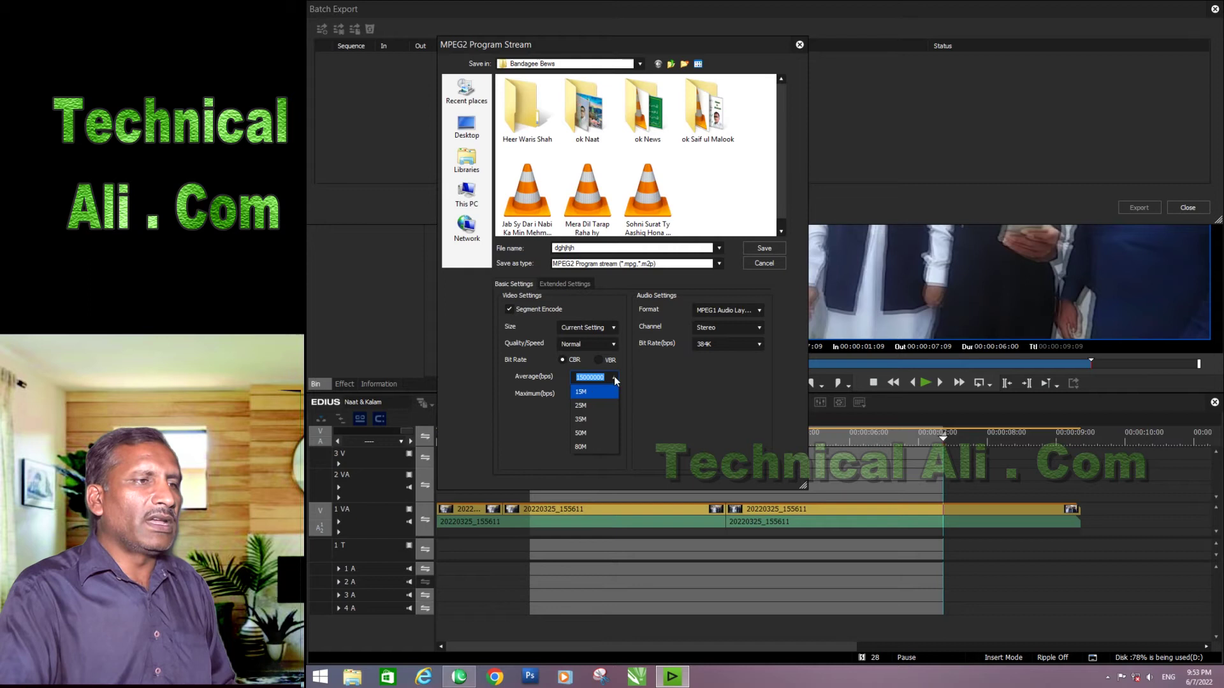
{"action": "left_click", "coordinate": [613, 377]}
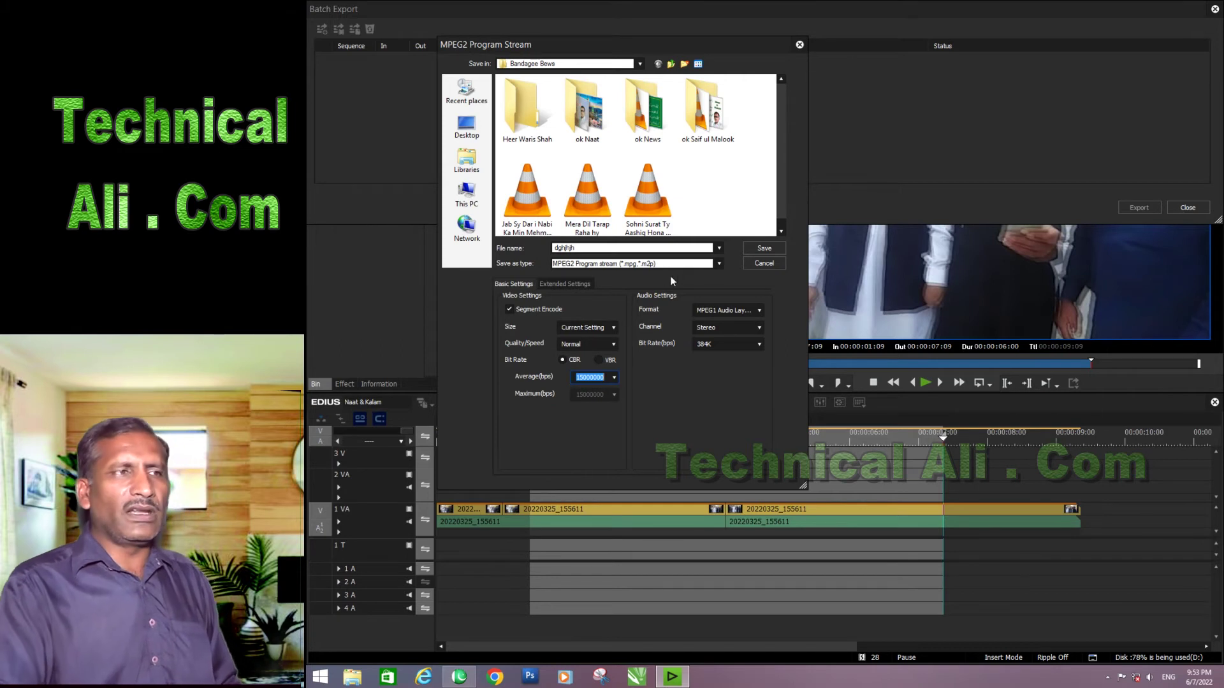
{"action": "left_click", "coordinate": [763, 248]}
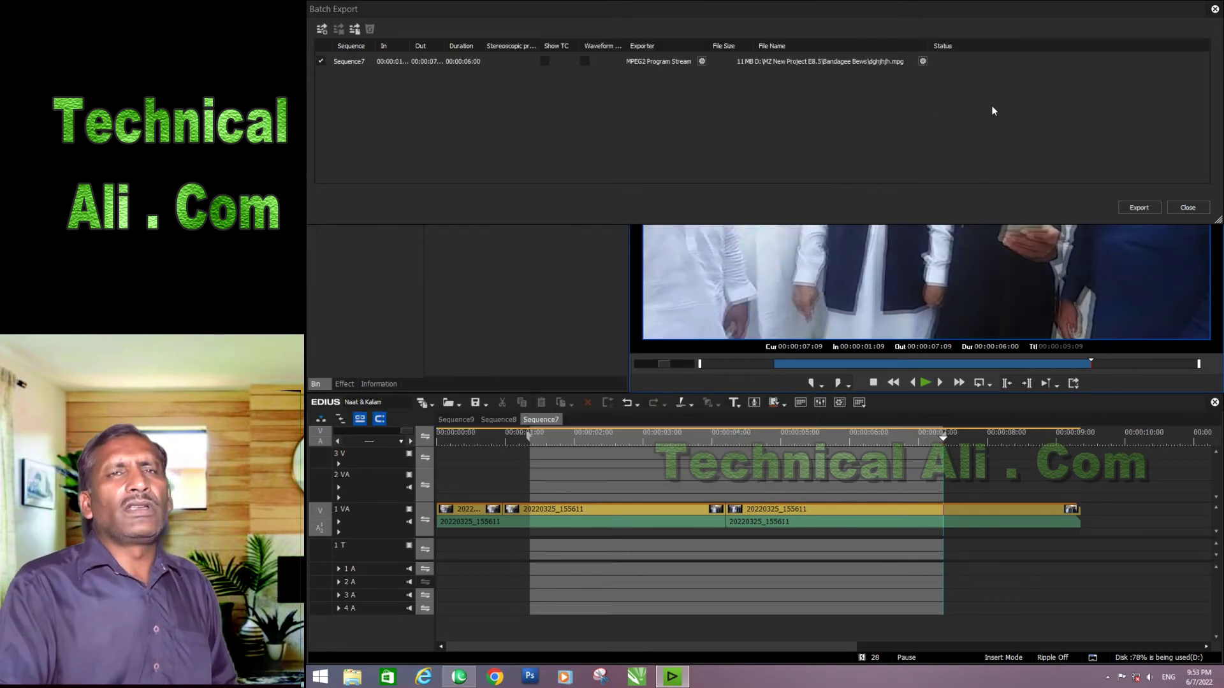
- Run the Sequence7 batch export to 100% and close the export list
{"action": "left_click", "coordinate": [1138, 208]}
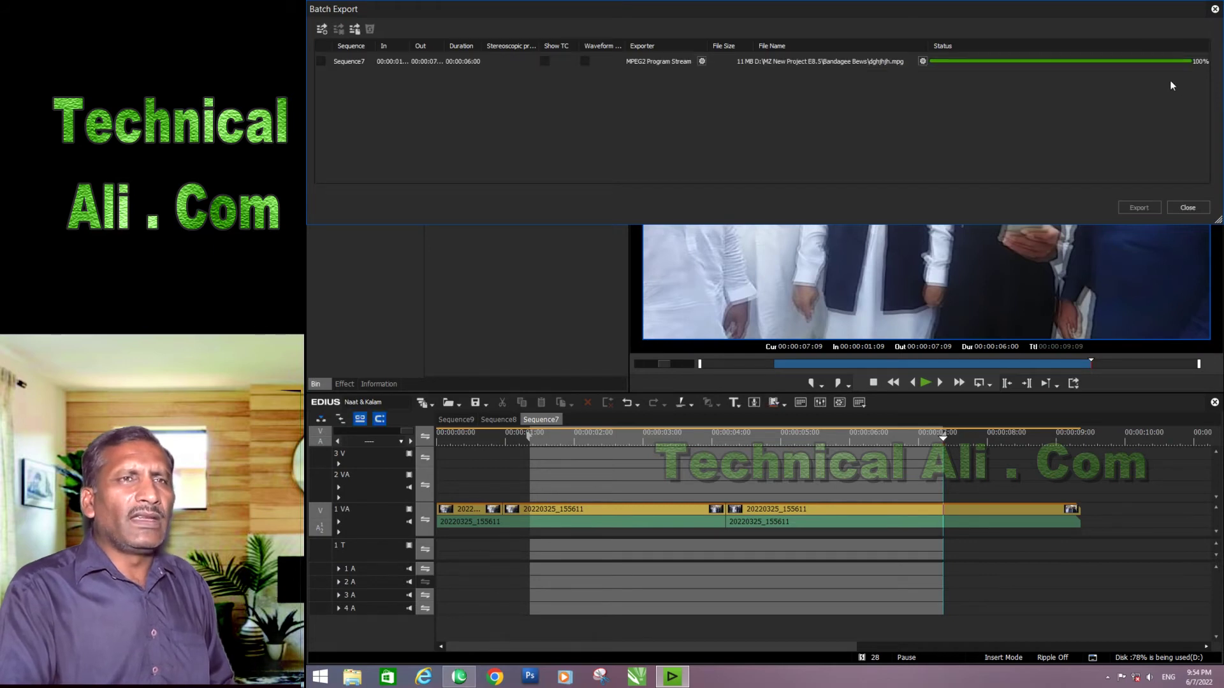
{"action": "left_click", "coordinate": [1188, 210]}
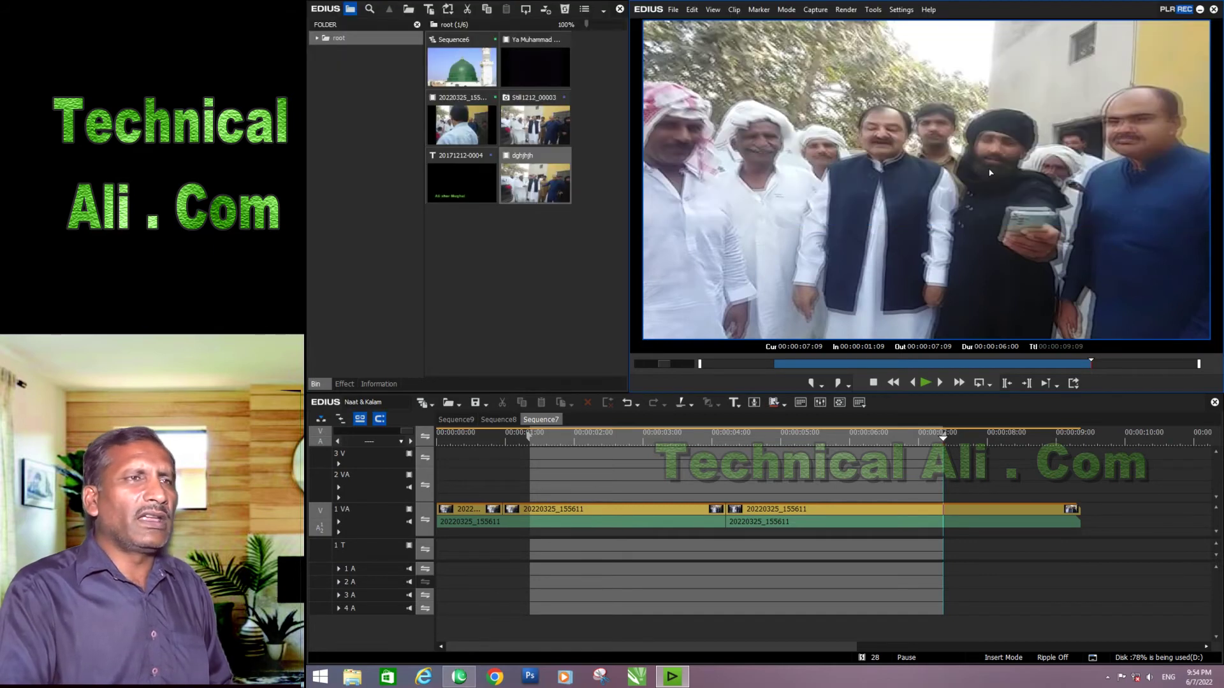
- Play and pause the exported dghjhjh clip, then bring up Save As for the project
{"action": "left_click", "coordinate": [560, 186]}
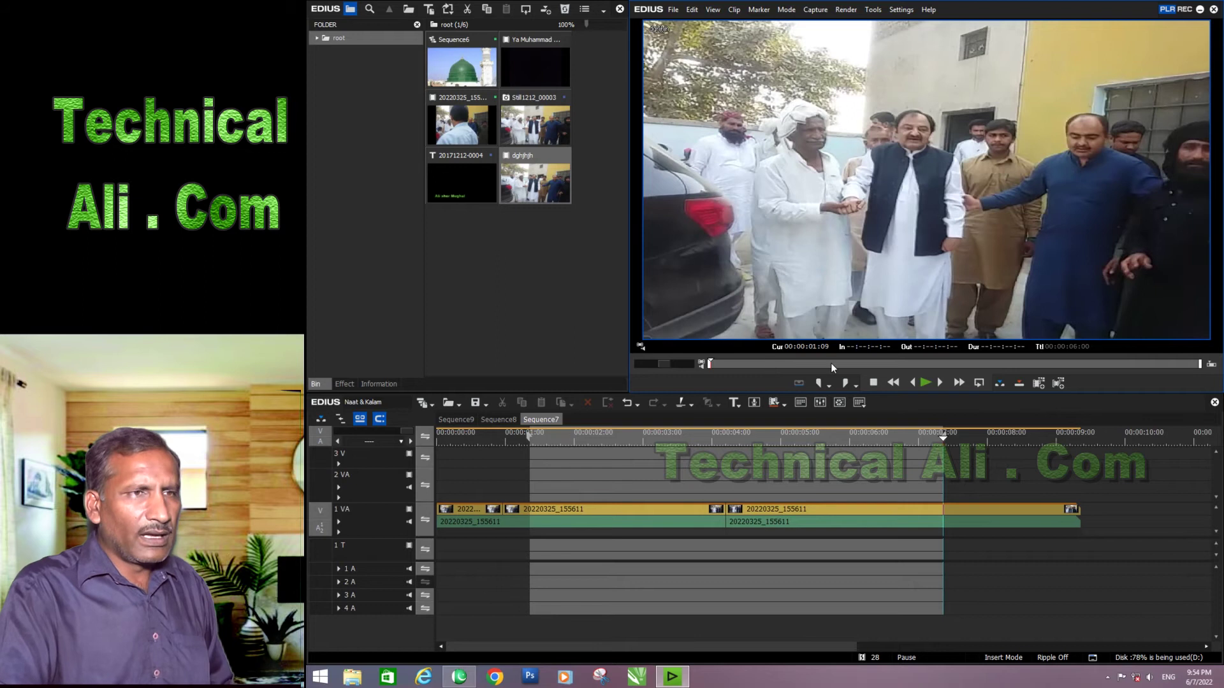
{"action": "left_click", "coordinate": [928, 386]}
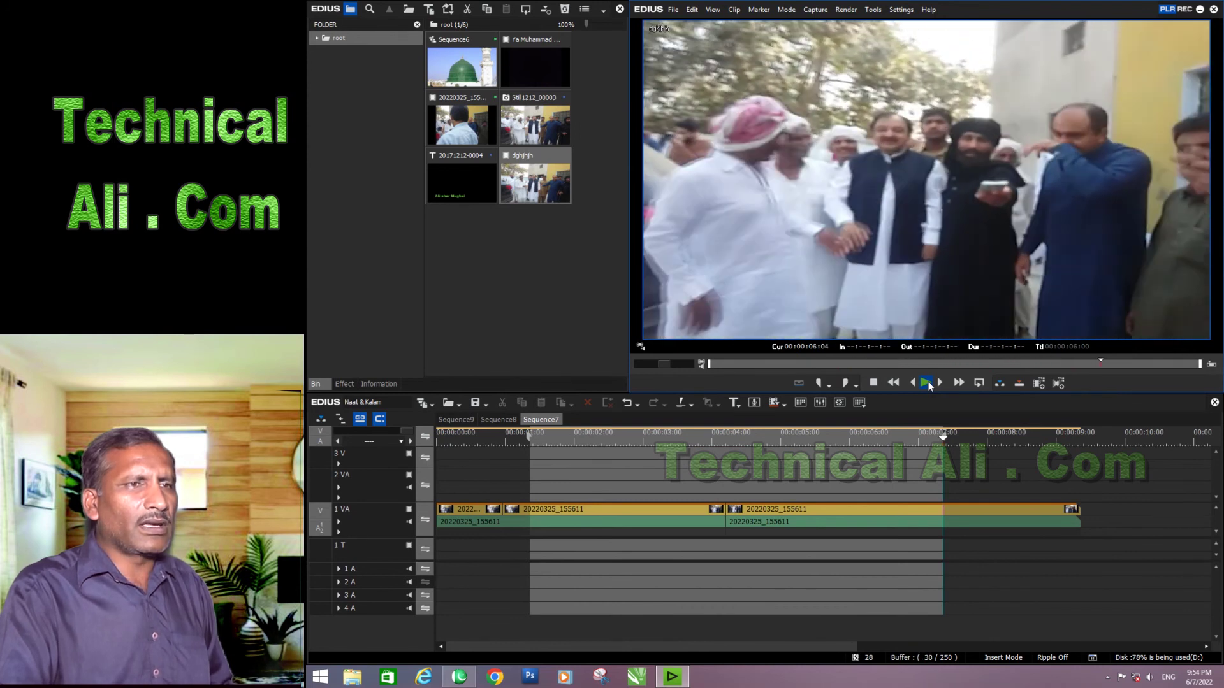
{"action": "left_click", "coordinate": [928, 385]}
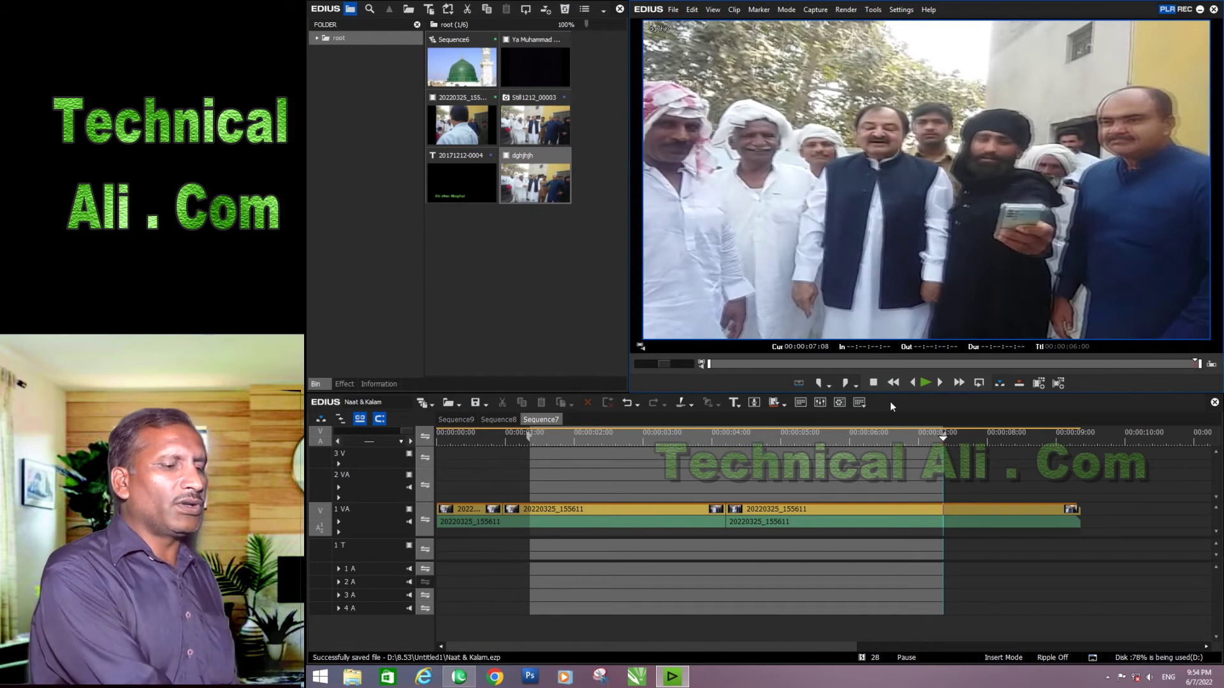
{"action": "key", "text": "ctrl+shift+s"}
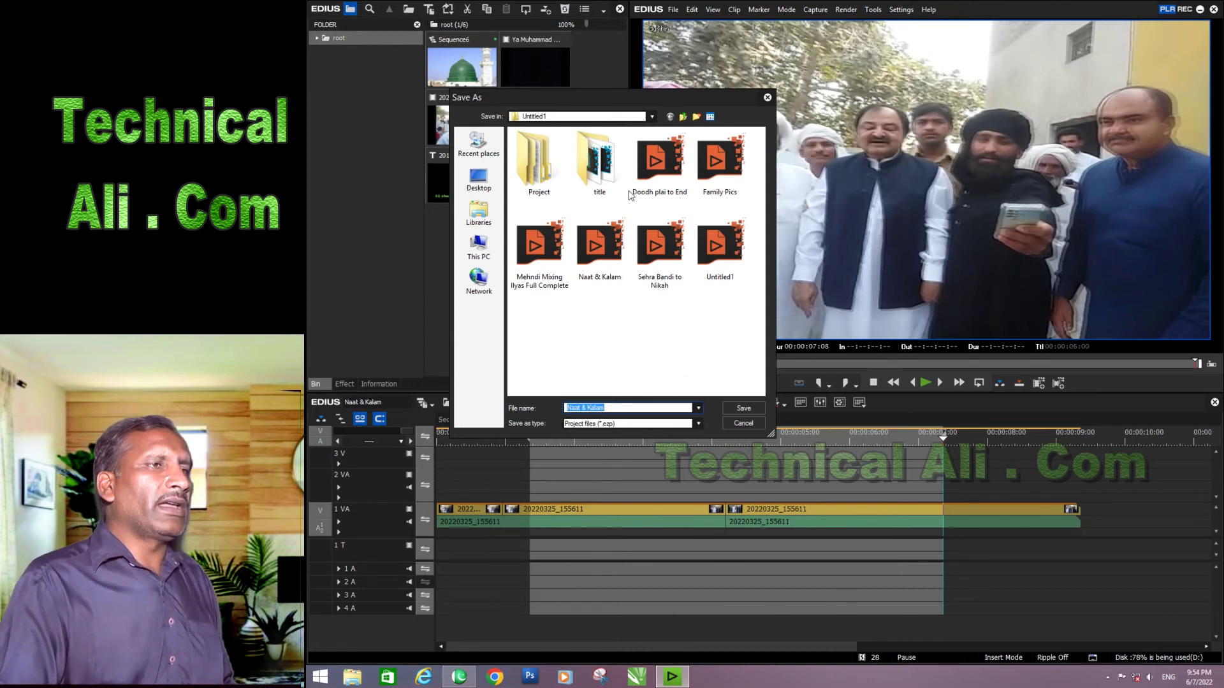
- Cancel the Save As dialog and start a new project with Ctrl+N
{"action": "left_click", "coordinate": [743, 424]}
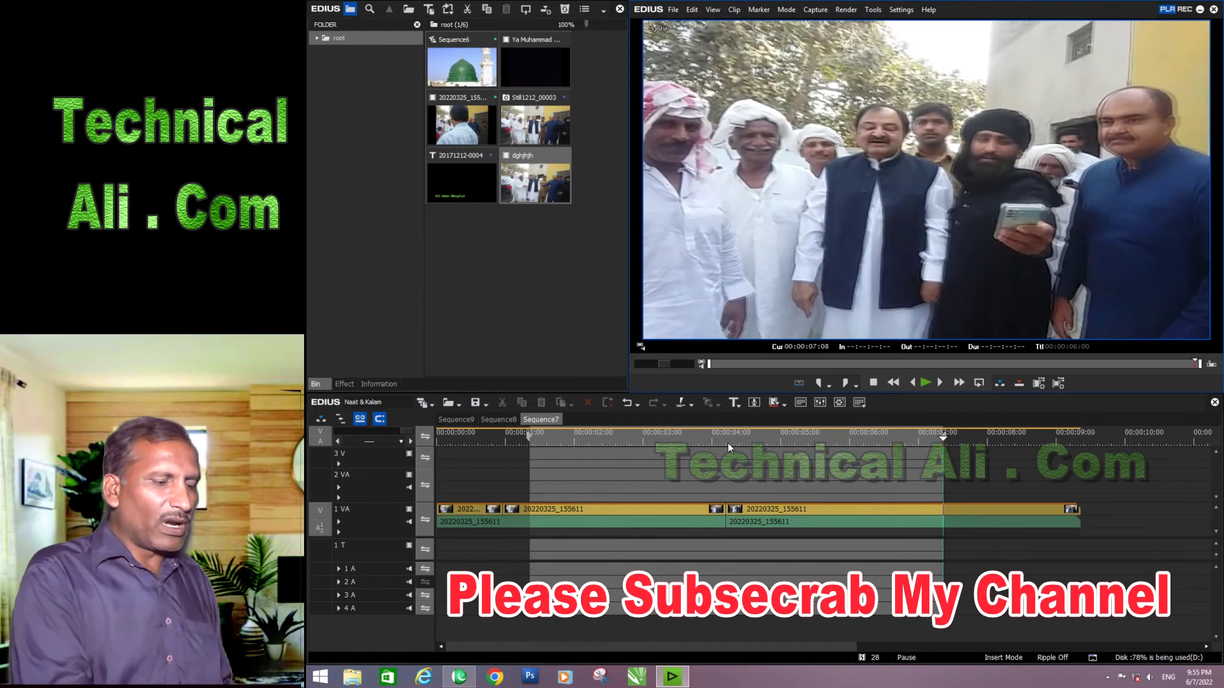
{"action": "key", "text": "ctrl+n"}
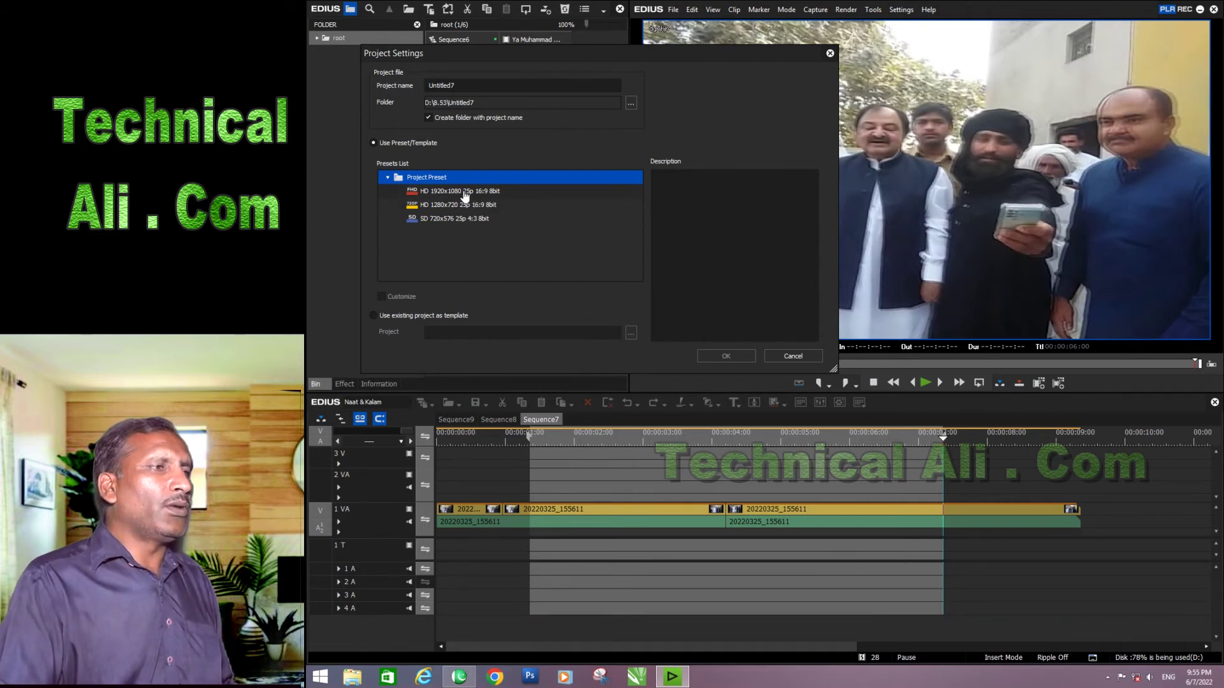
- Pick the HD 1920x1080 25p preset, then cancel the new project settings
{"action": "left_click", "coordinate": [465, 196]}
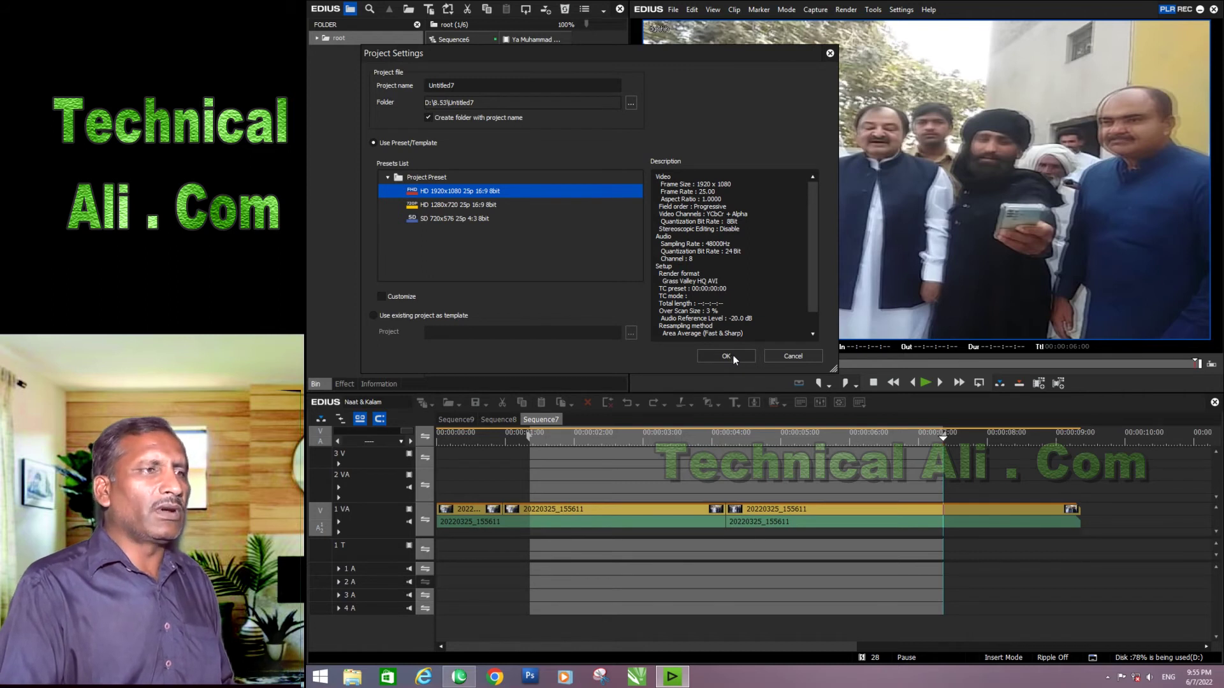
{"action": "left_click", "coordinate": [793, 356]}
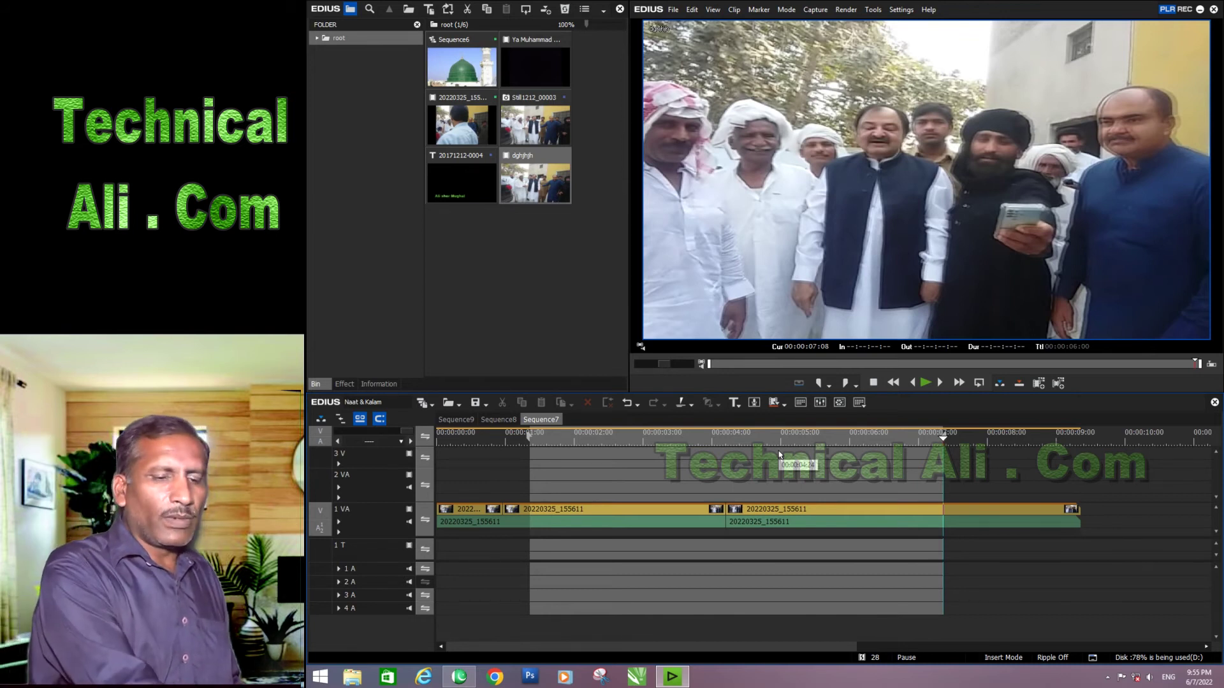
- Add an empty Sequence10, then close its tab to return to Sequence7's timeline
{"action": "left_click", "coordinate": [510, 295]}
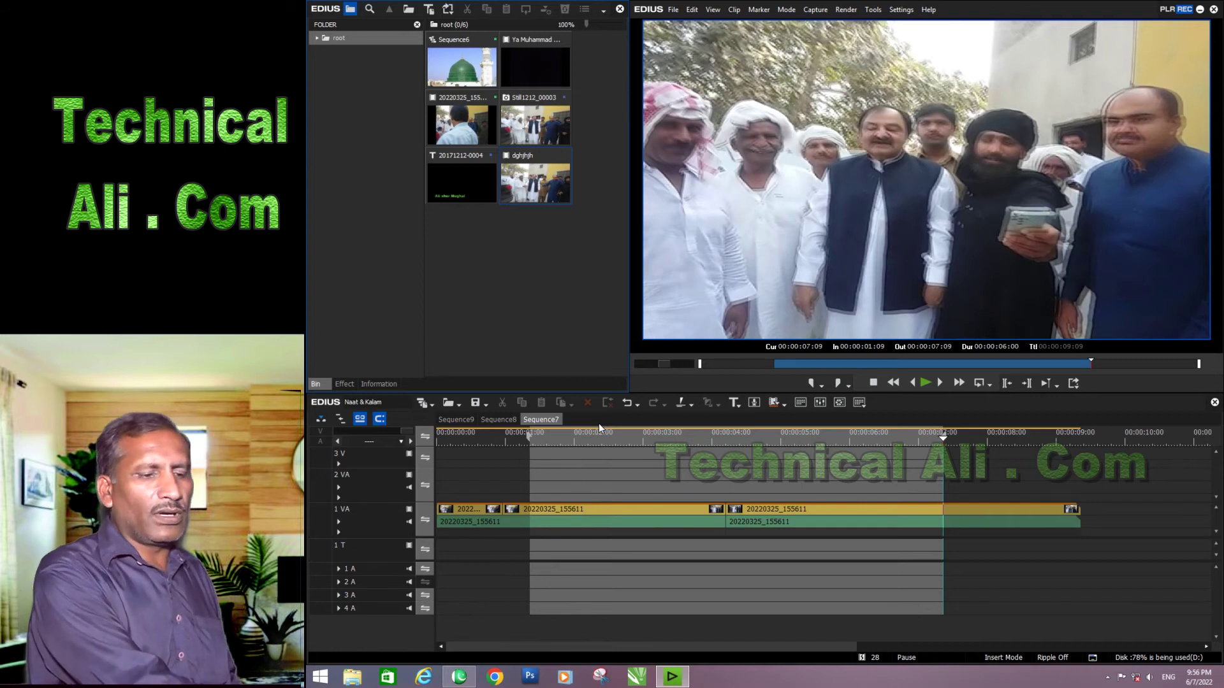
{"action": "key", "text": "ctrl+shift+n"}
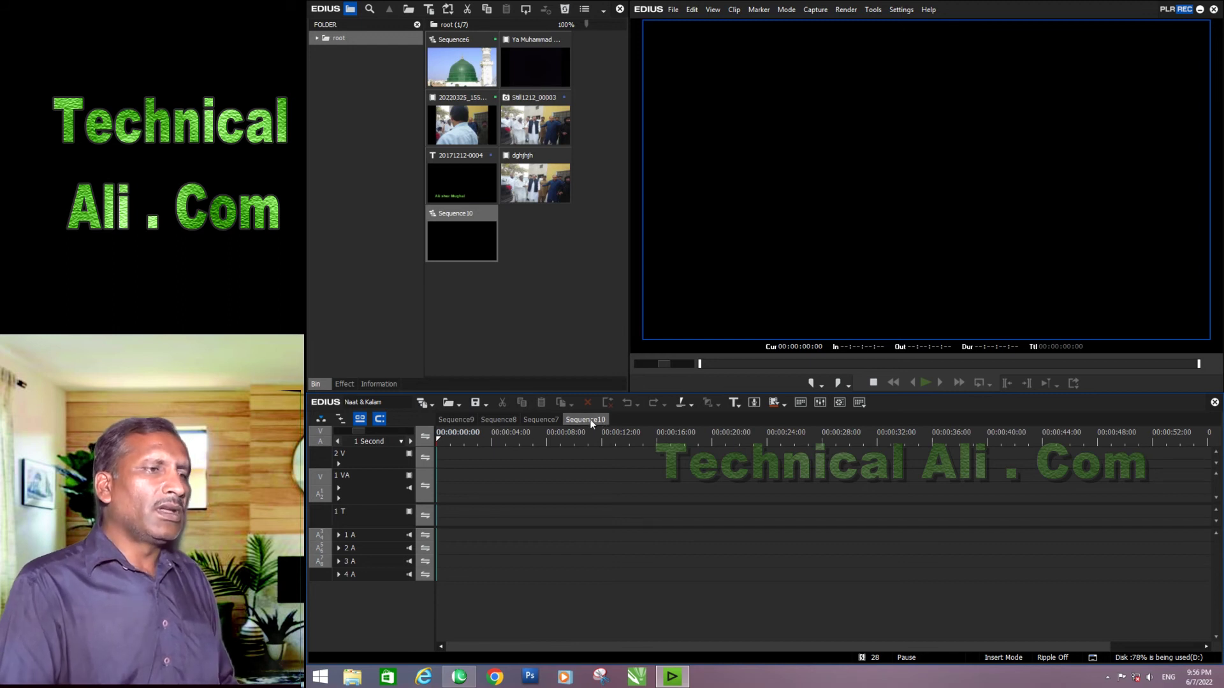
{"action": "right_click", "coordinate": [591, 419]}
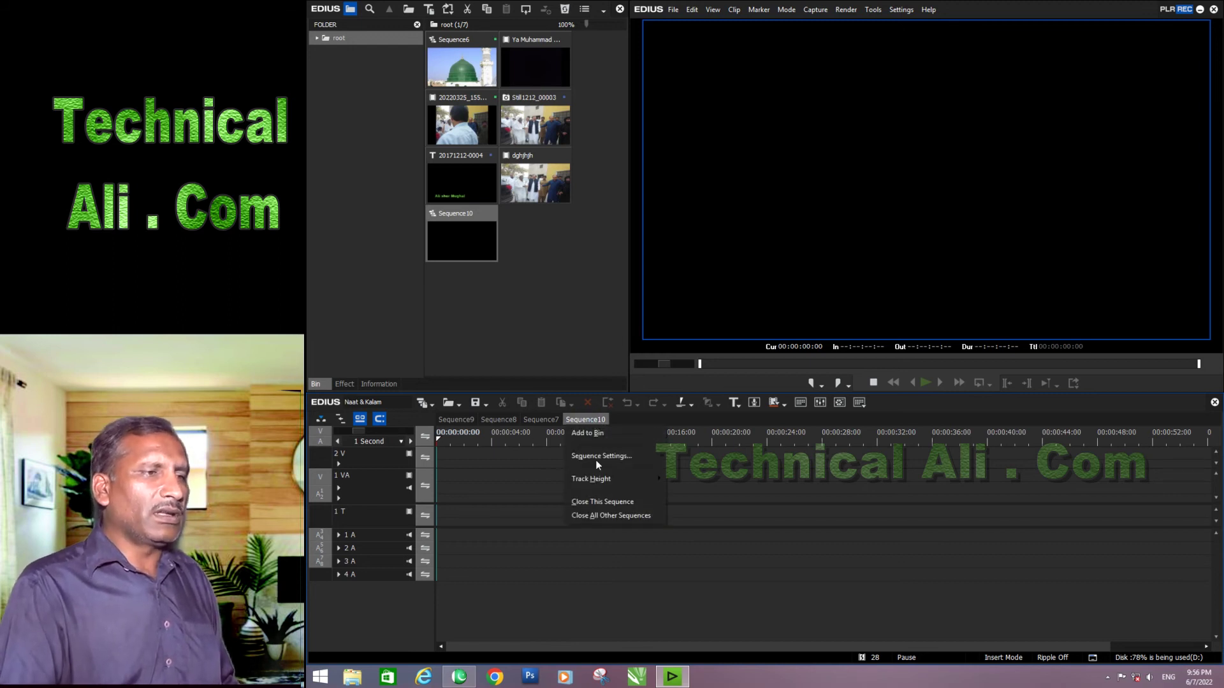
{"action": "left_click", "coordinate": [594, 502]}
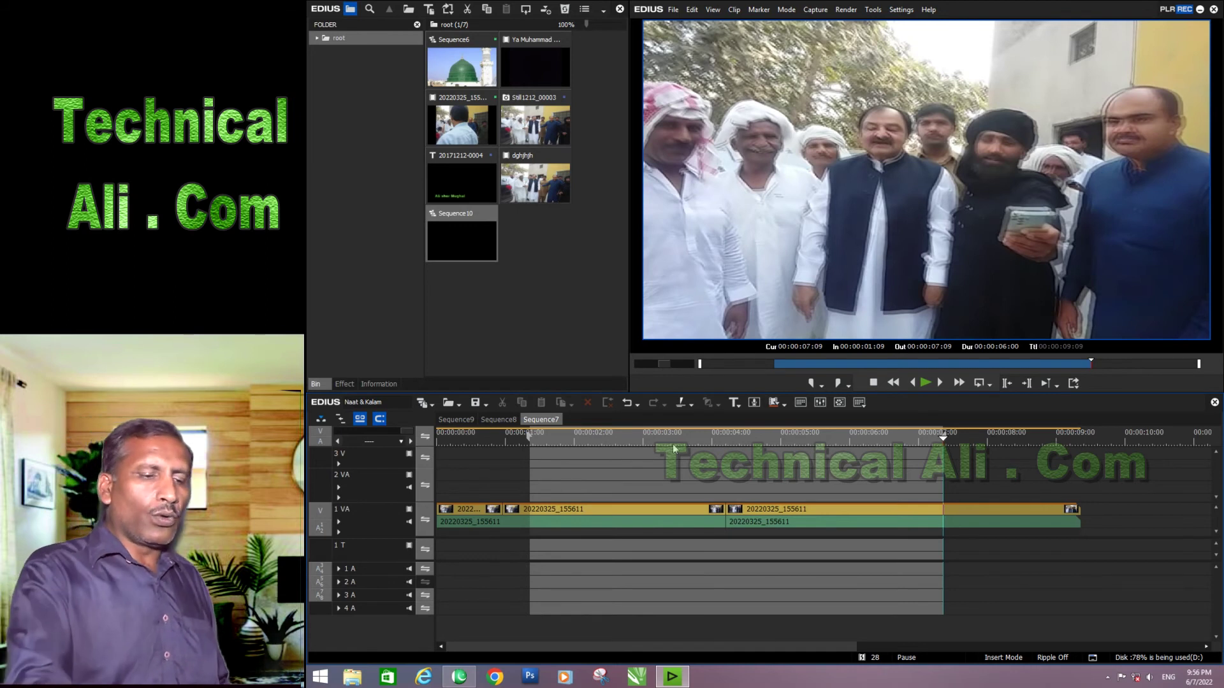
- Decline saving the project file and select both 20220325_155611 clips on track 1 VA
{"action": "key", "text": "alt+F4"}
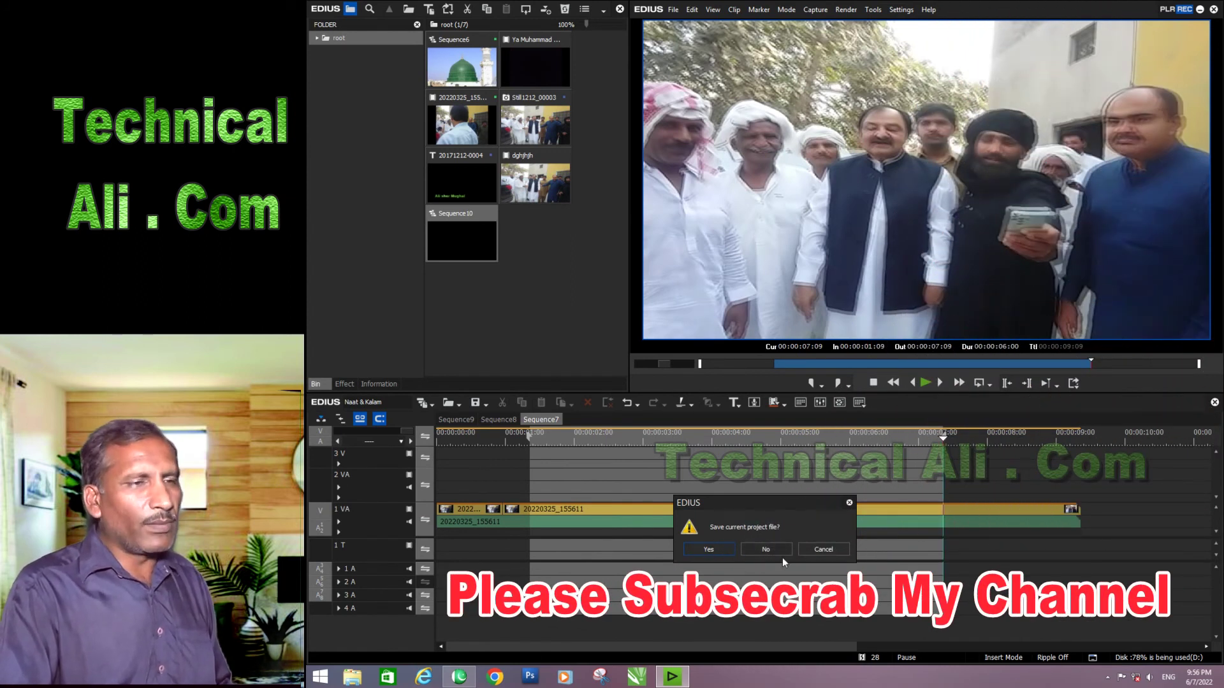
{"action": "left_click", "coordinate": [826, 549]}
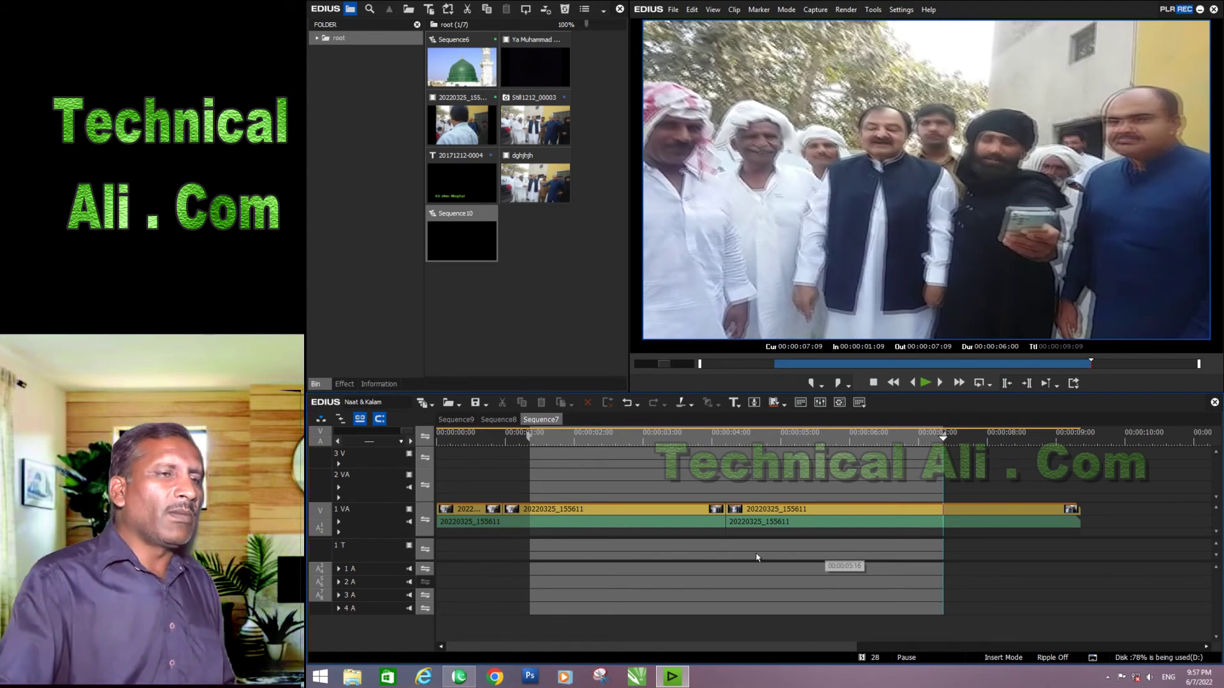
{"action": "left_click", "coordinate": [662, 517]}
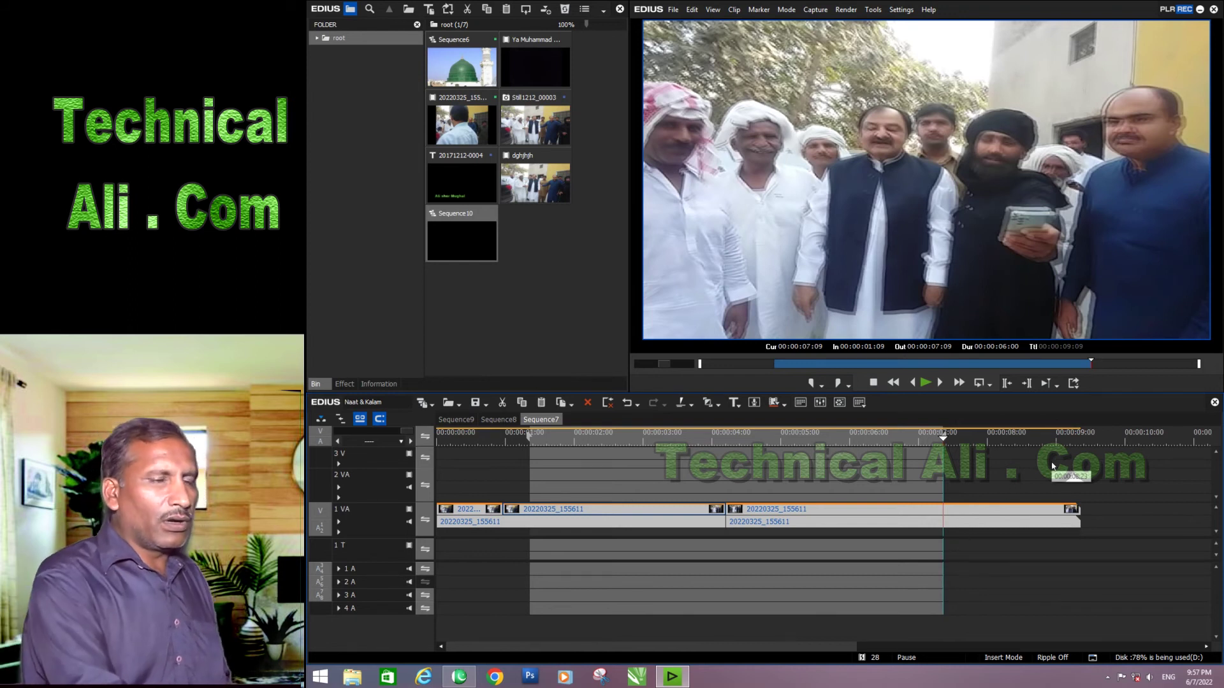
{"action": "key", "text": "End"}
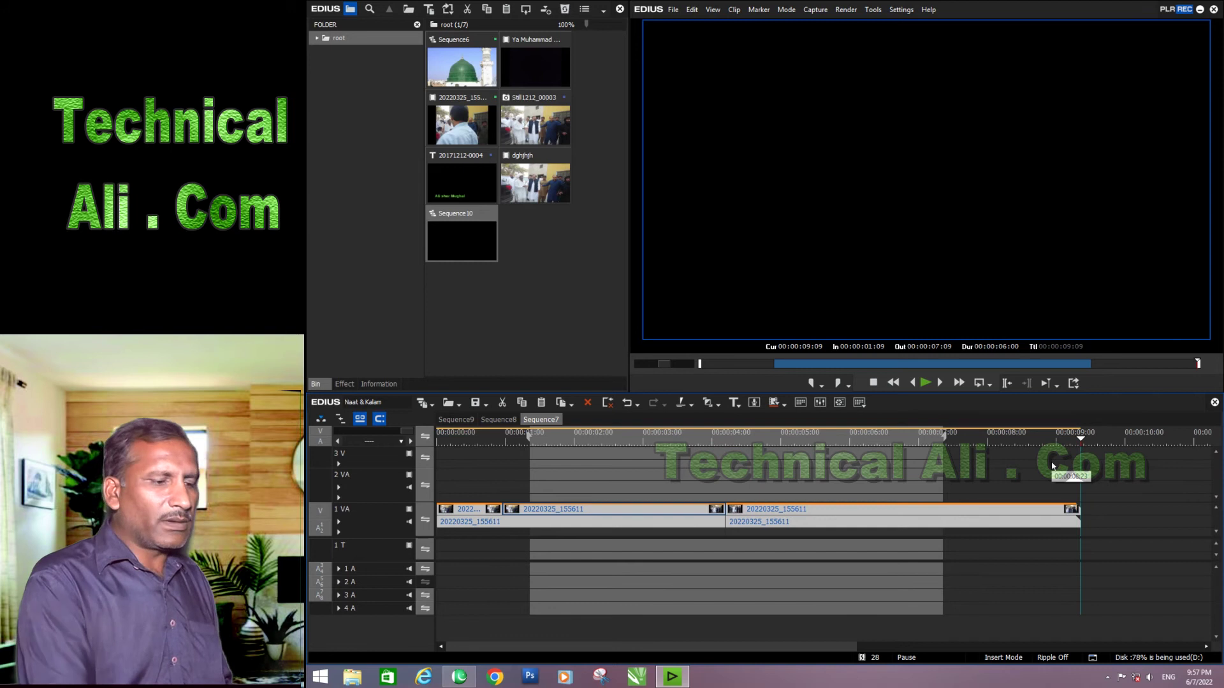
{"action": "key", "text": "ctrl+v"}
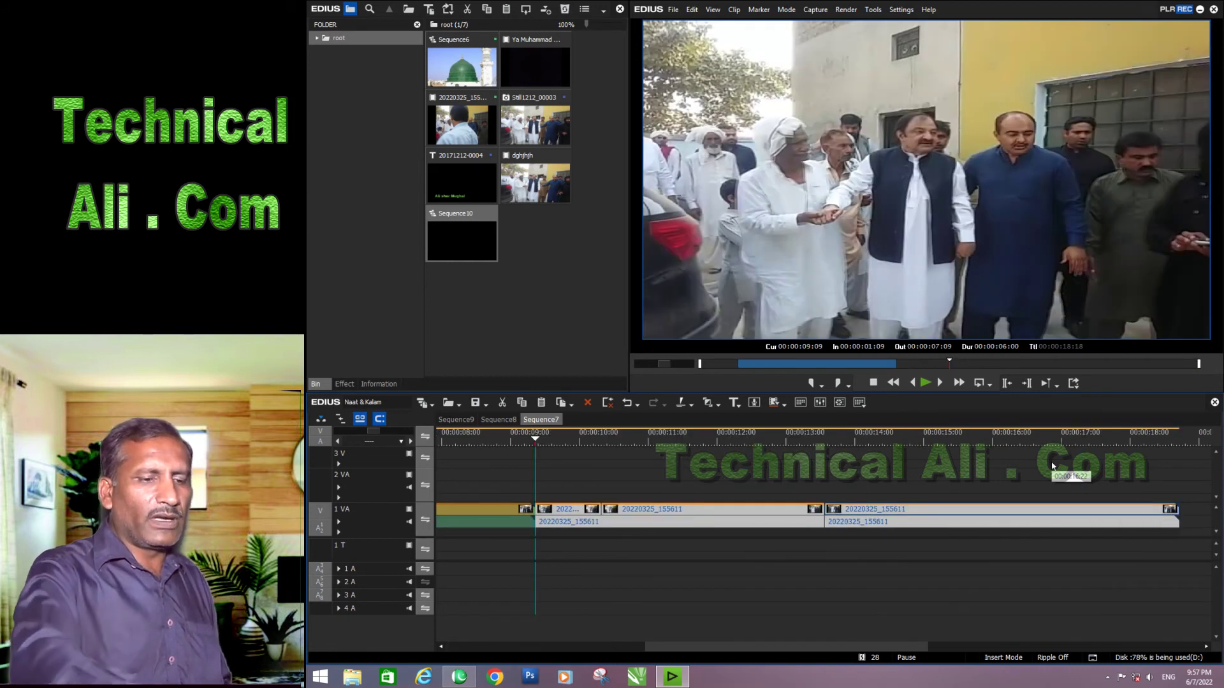
{"action": "key", "text": "ctrl+f"}
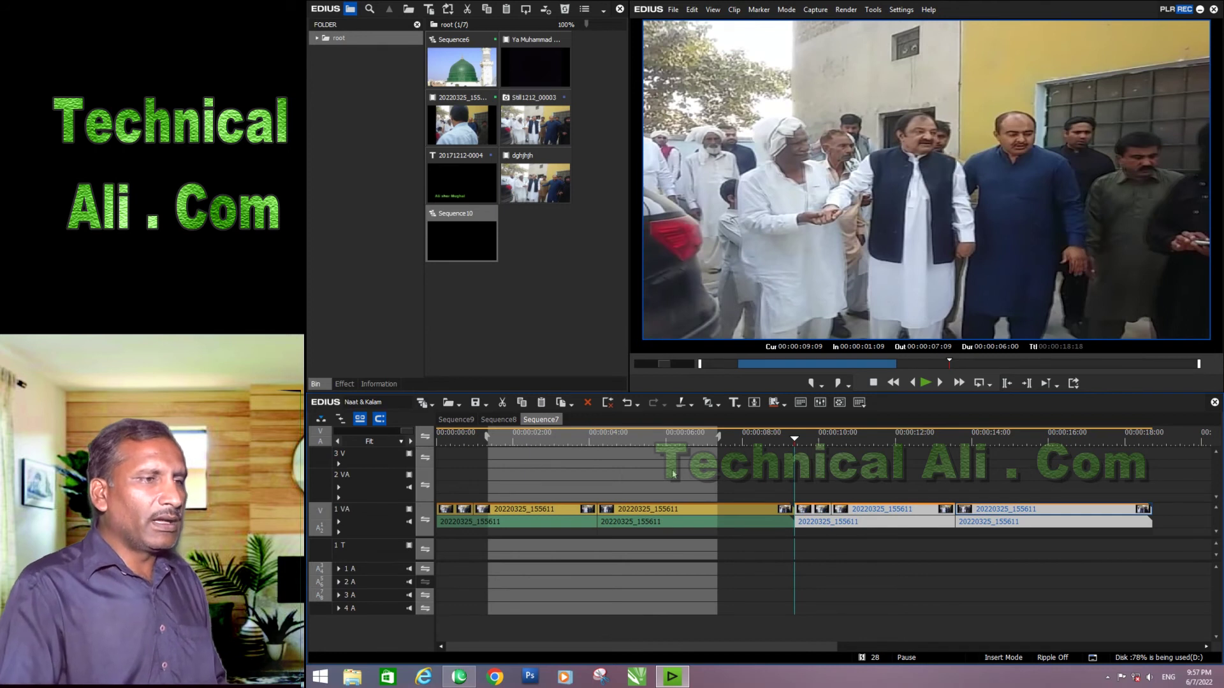
{"action": "key", "text": "ctrl+a"}
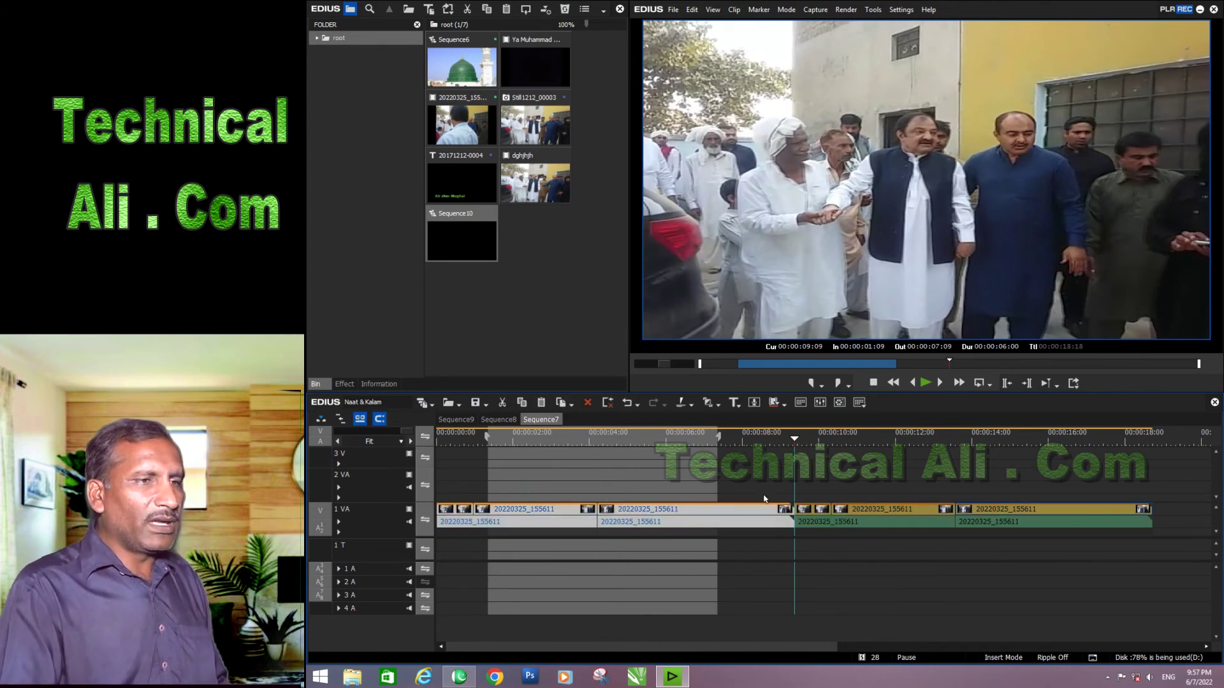
{"action": "left_click", "coordinate": [726, 492]}
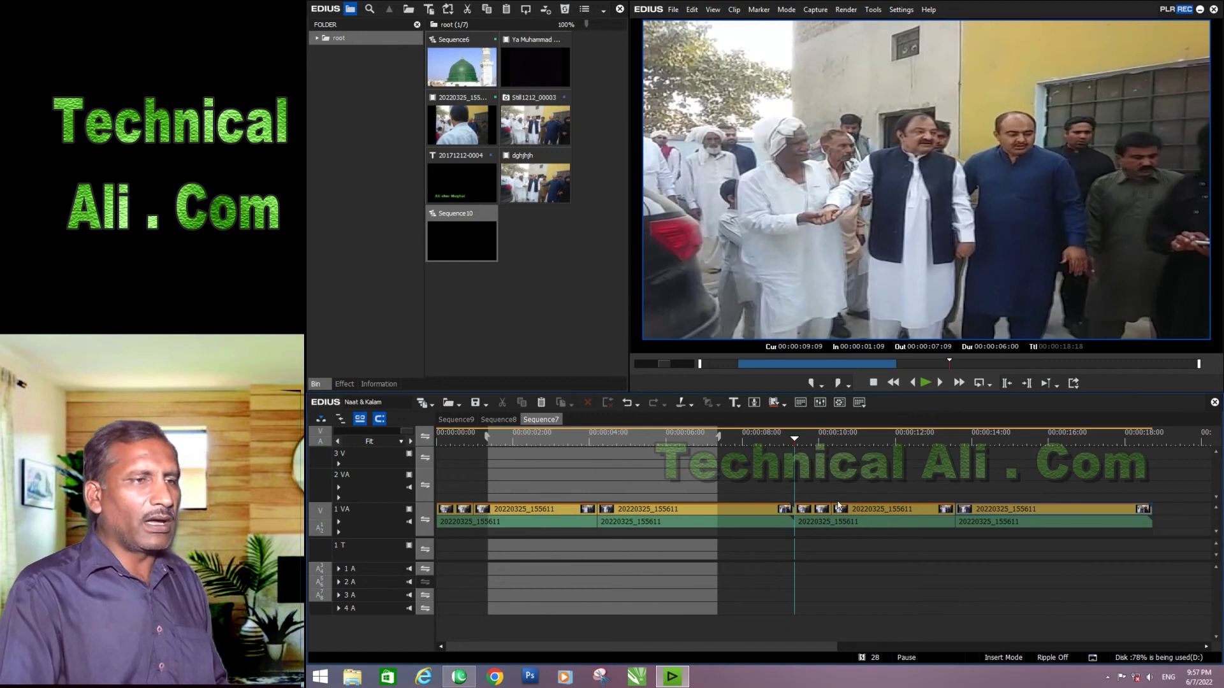
{"action": "key", "text": "Delete"}
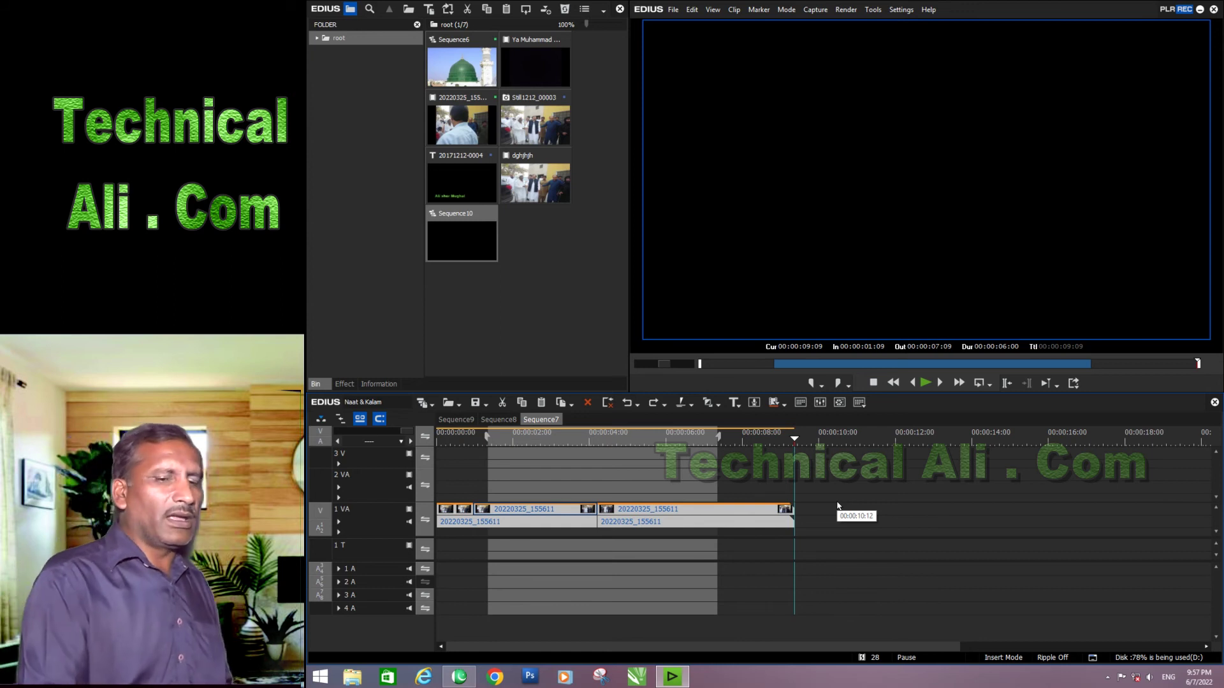
{"action": "key", "text": "ctrl+a"}
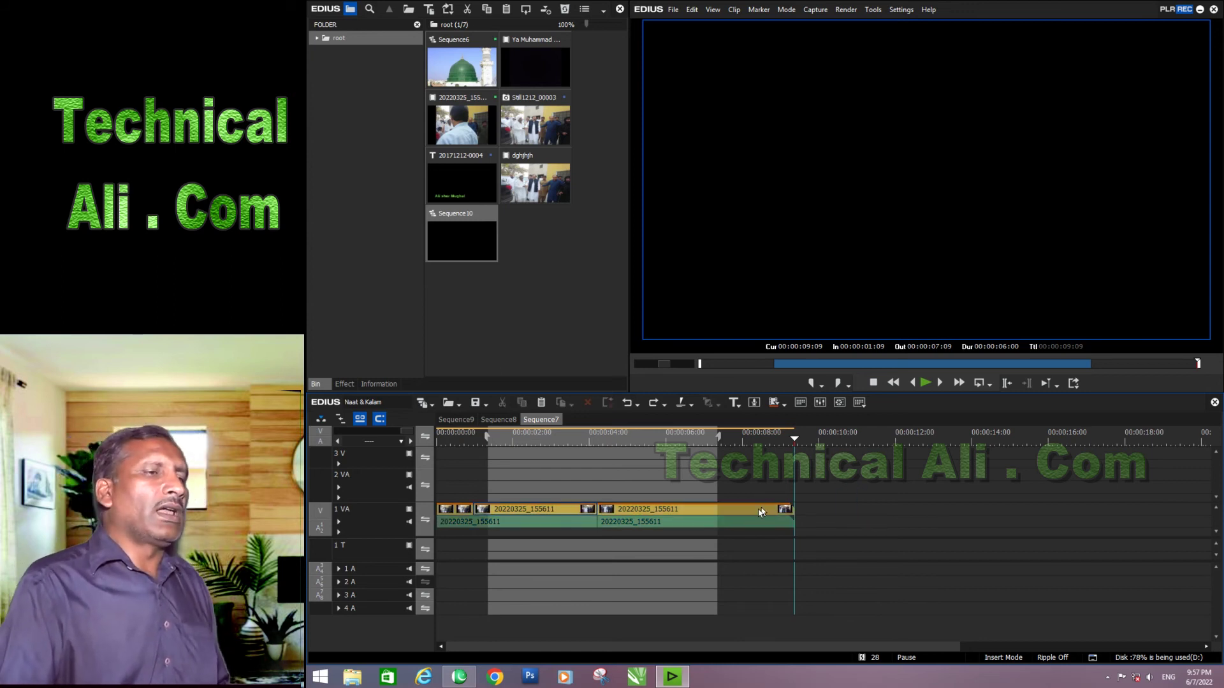
{"action": "double_click", "coordinate": [761, 512]}
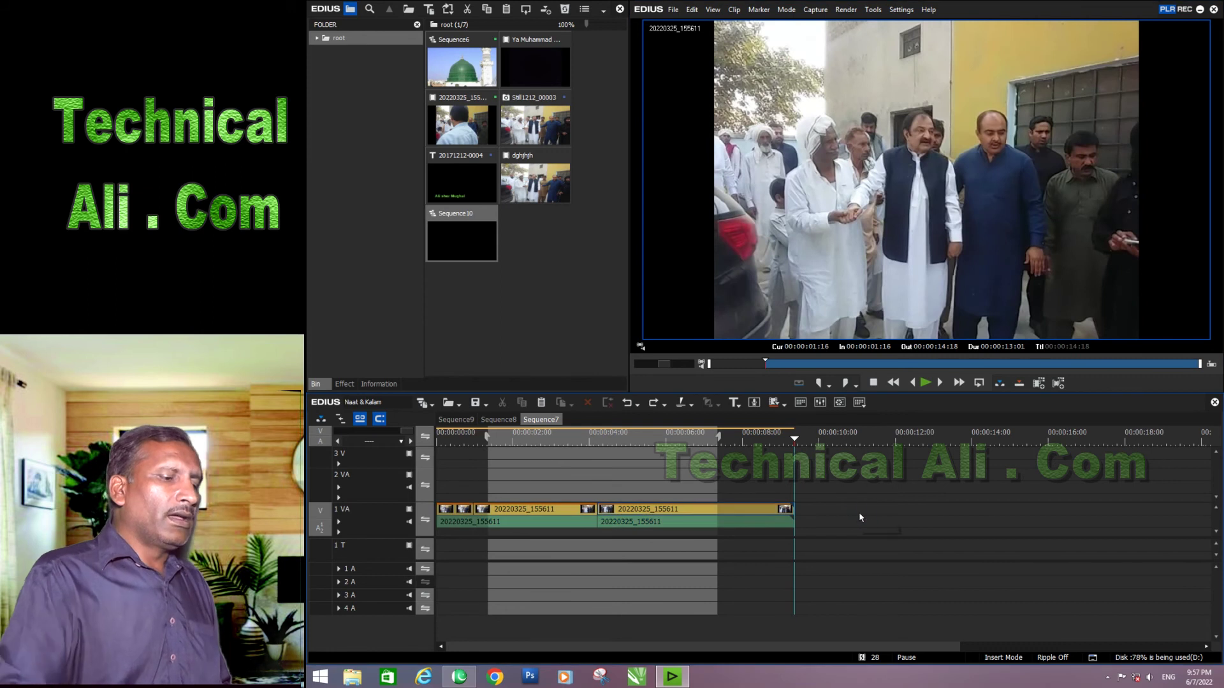
{"action": "left_click", "coordinate": [859, 518]}
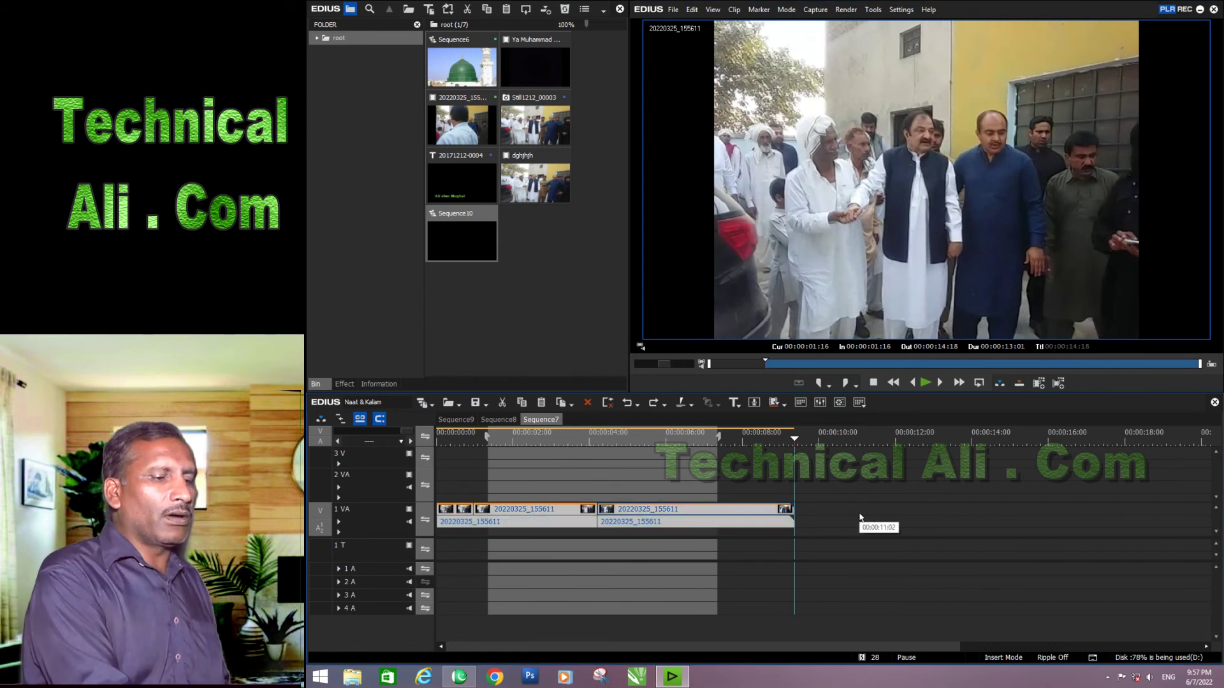
{"action": "key", "text": "Delete"}
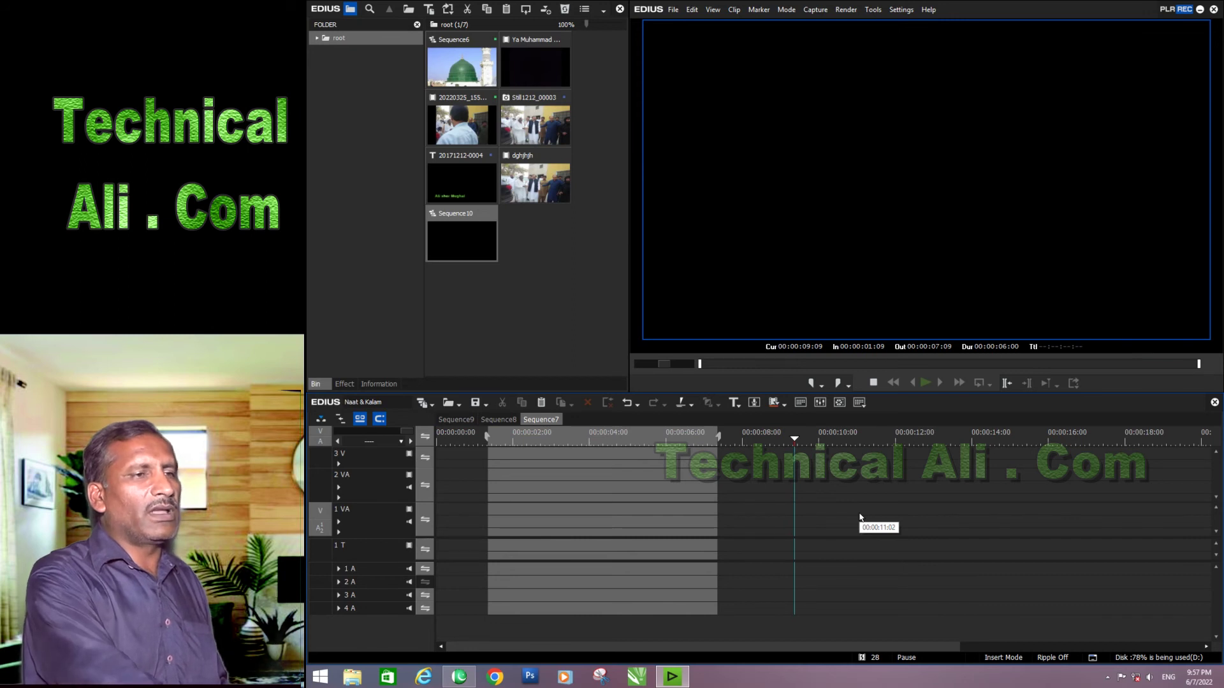
{"action": "key", "text": "ctrl+z"}
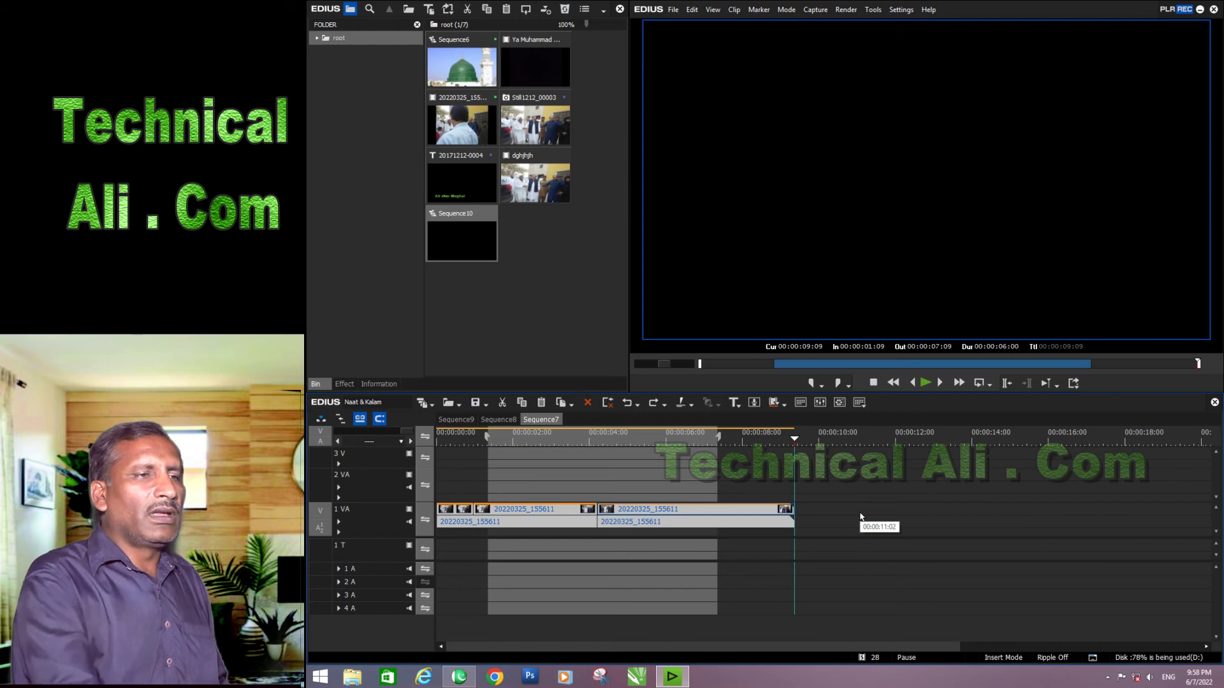
{"action": "key", "text": "ctrl+v"}
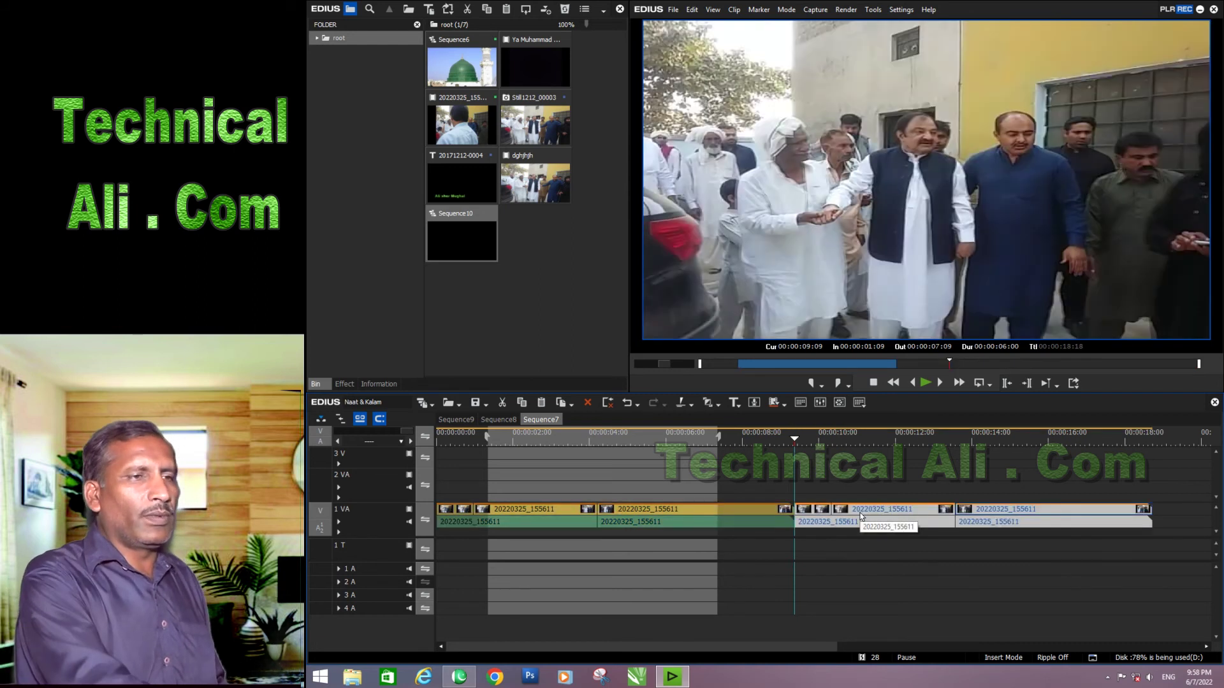
{"action": "key", "text": "ctrl+z"}
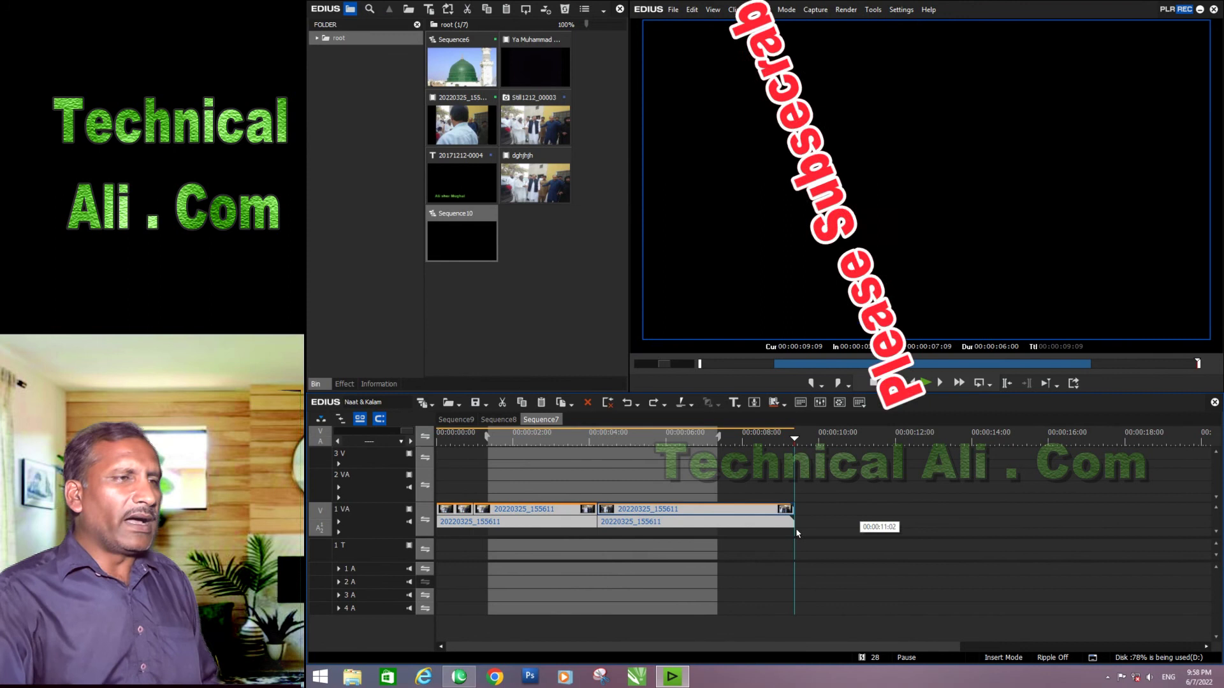
- Mark In at 00:00:00:24 and Out at 00:00:06:23, then fit the timeline scale
{"action": "left_click", "coordinate": [495, 439]}
{"action": "left_click", "coordinate": [713, 438]}
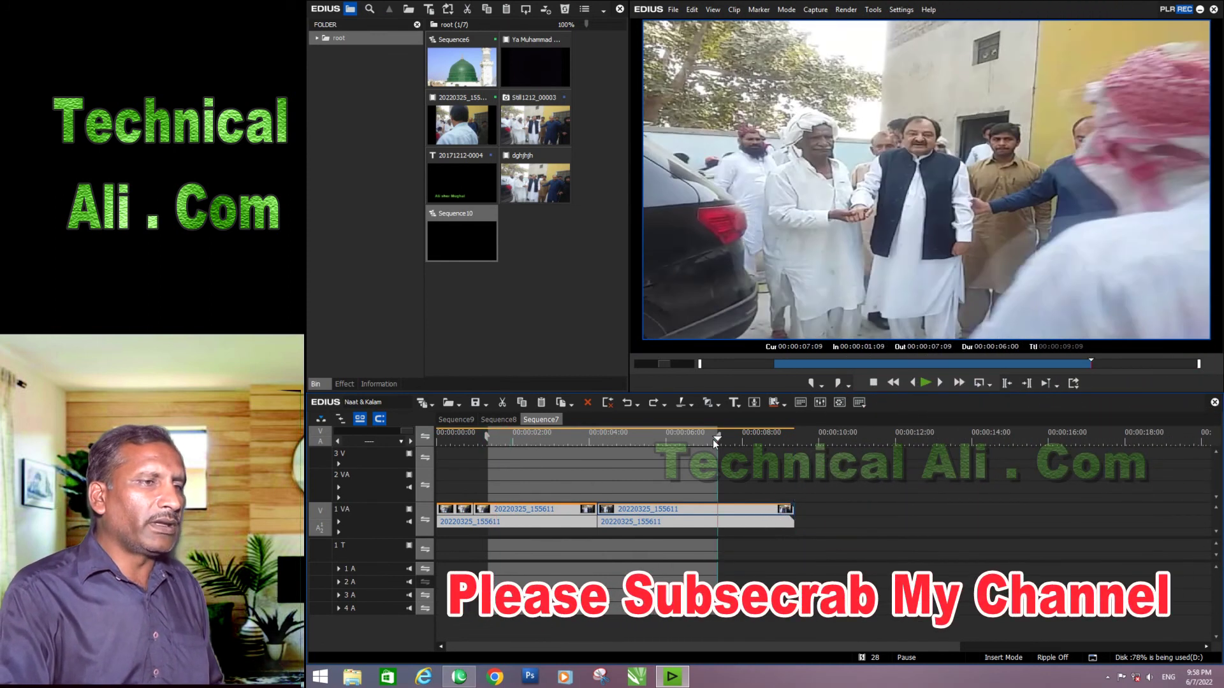
{"action": "left_click", "coordinate": [474, 440]}
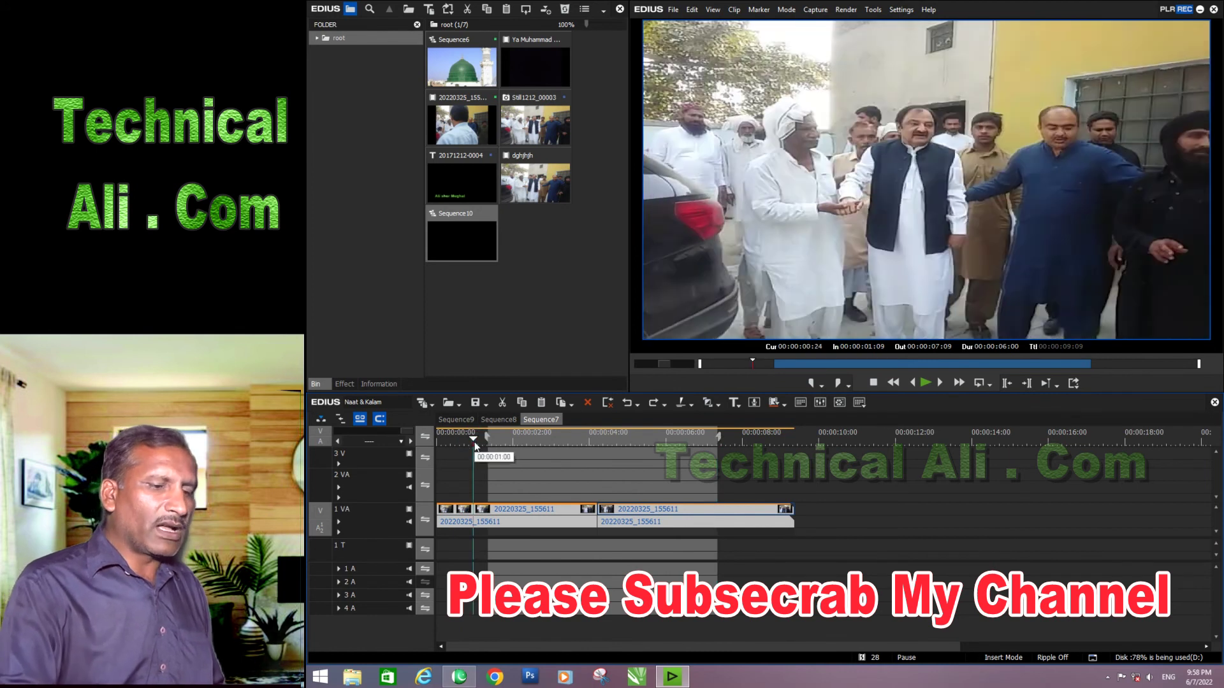
{"action": "key", "text": "i"}
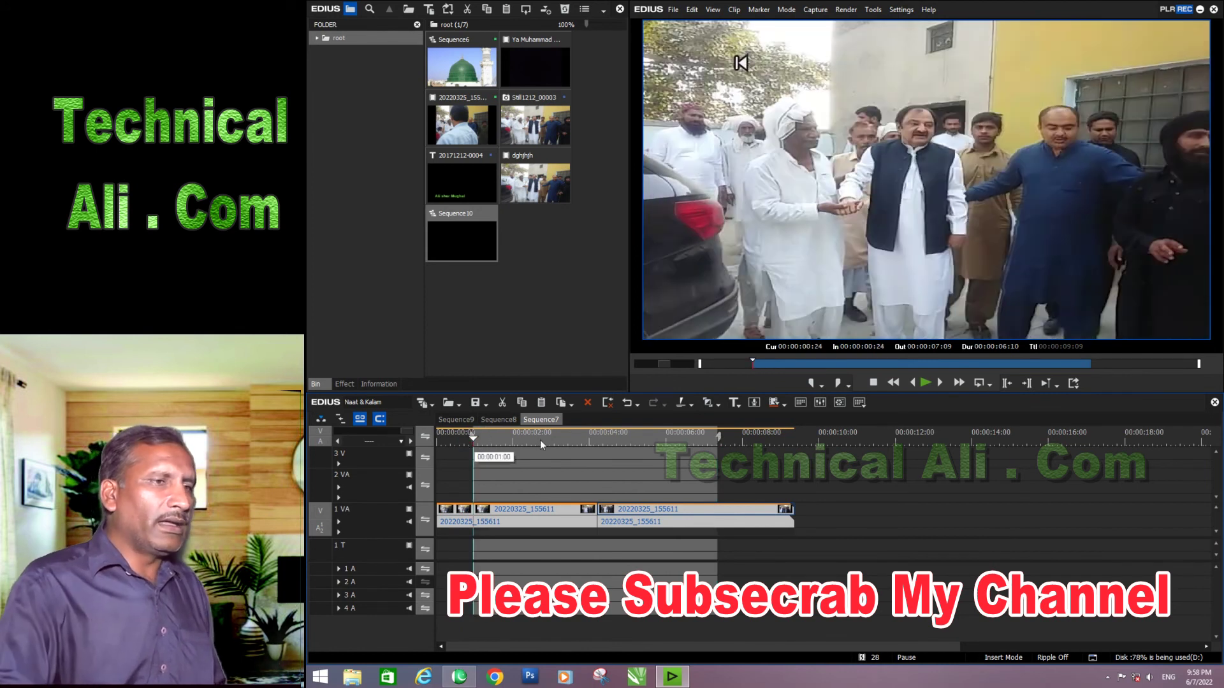
{"action": "left_click", "coordinate": [699, 440]}
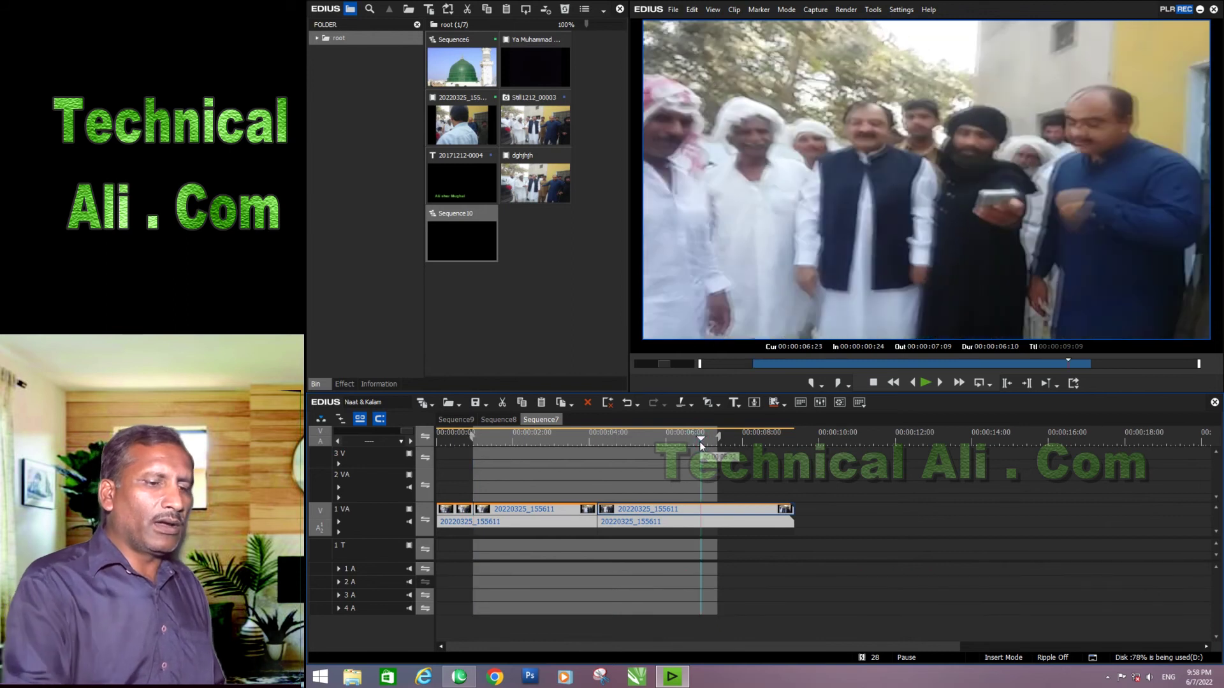
{"action": "key", "text": "o"}
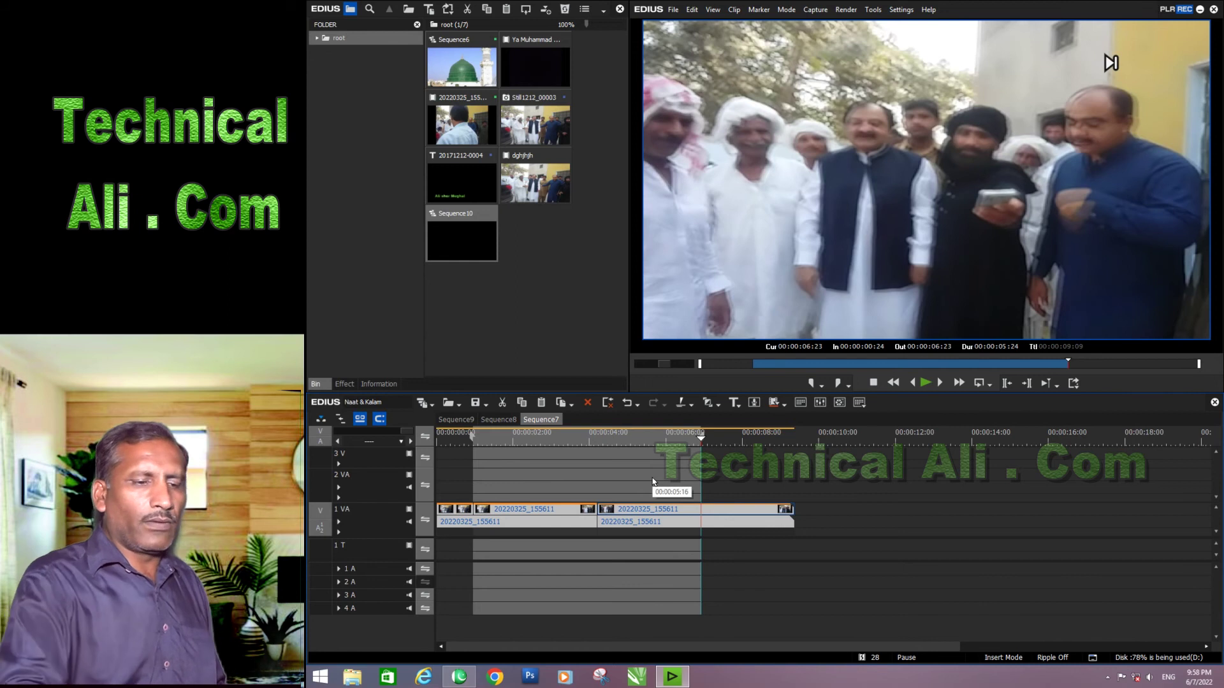
{"action": "key", "text": "ctrl+0"}
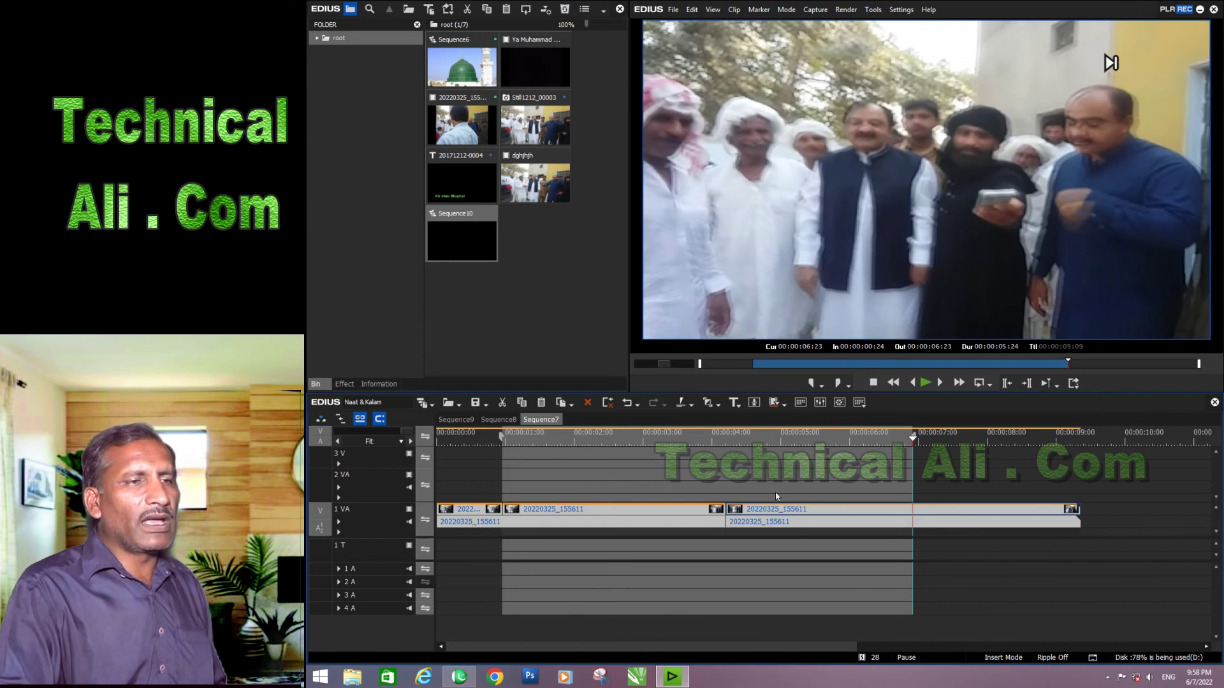
- Check positions at 00:00:02:21, 00:00:02:04 and 00:00:03:19, then open the Layouter for the clip
{"action": "left_click", "coordinate": [631, 441]}
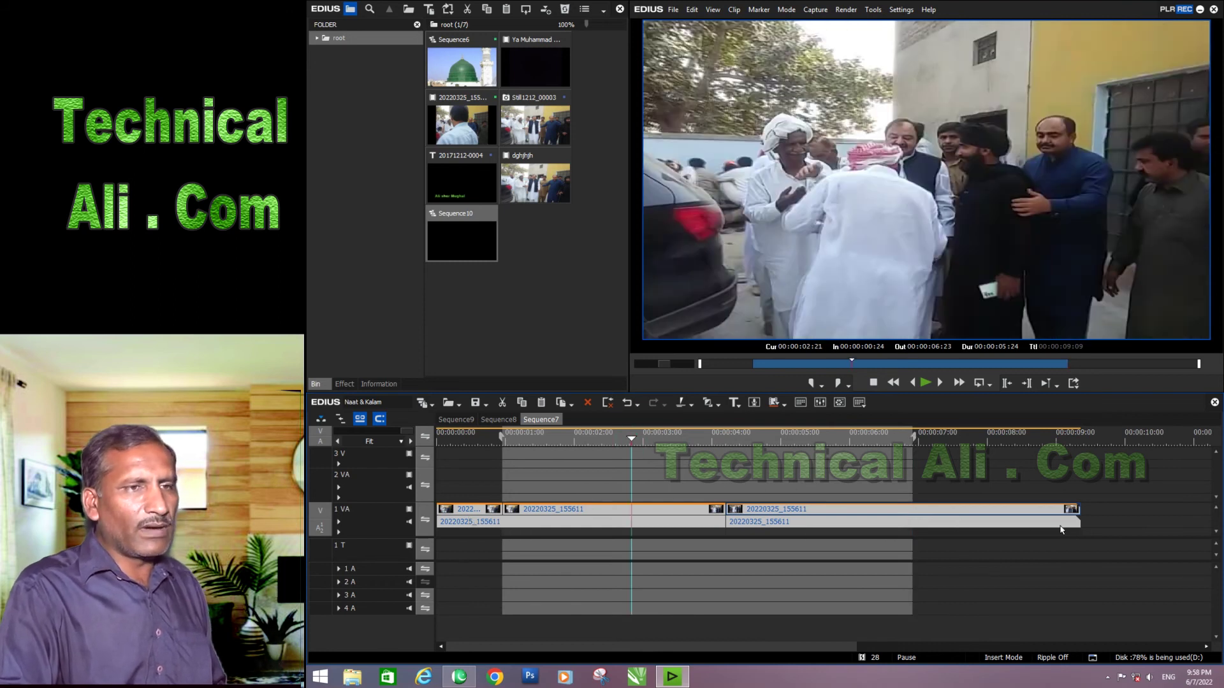
{"action": "left_click", "coordinate": [584, 447]}
{"action": "left_click", "coordinate": [695, 443]}
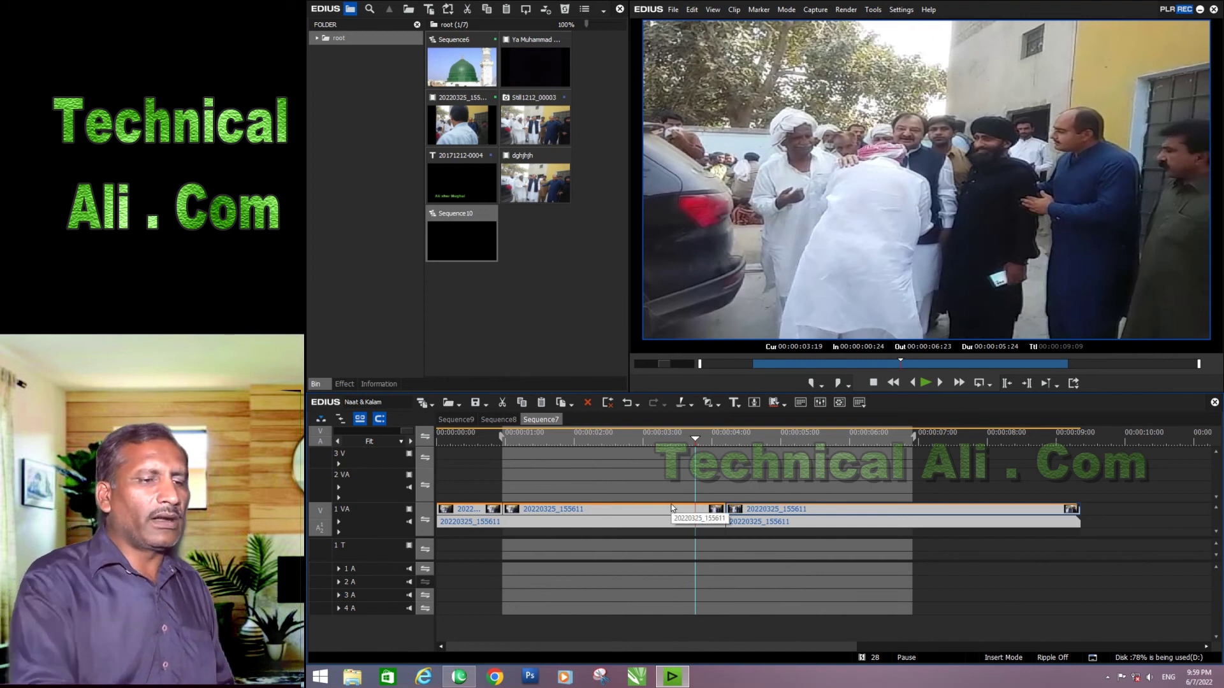
{"action": "key", "text": "F7"}
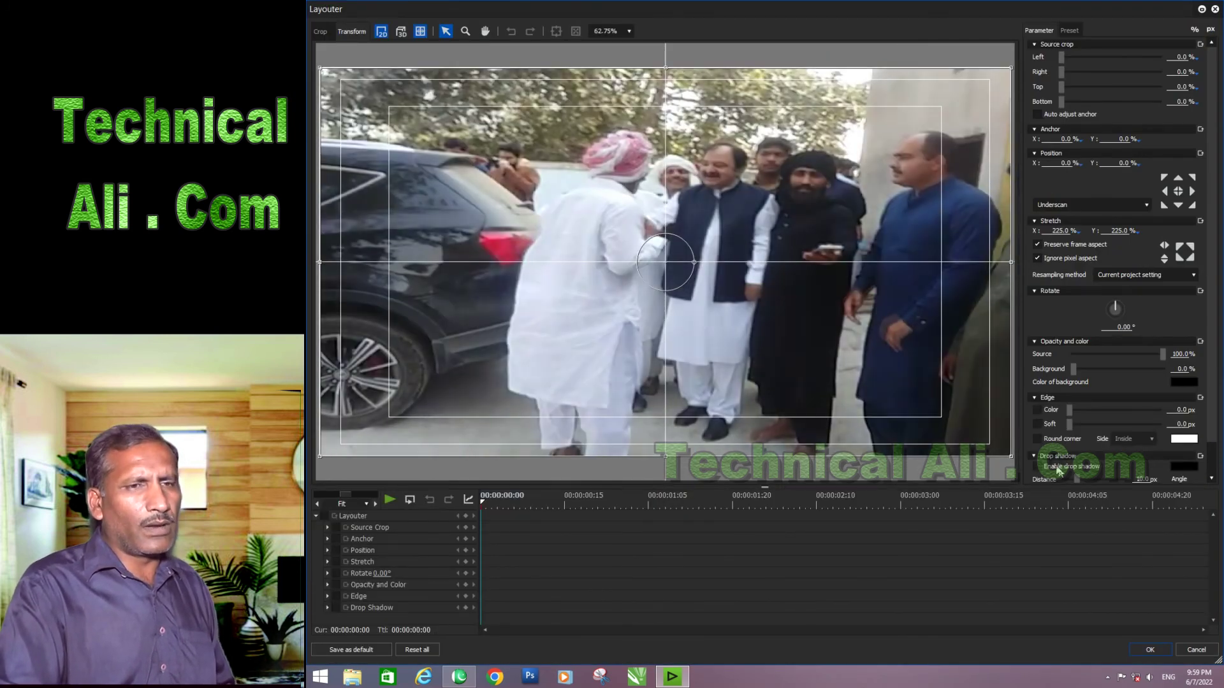
- Cancel the Layouter, reopen it from the clip's Information panel Layouter entry, and cancel again
{"action": "left_click", "coordinate": [1196, 651]}
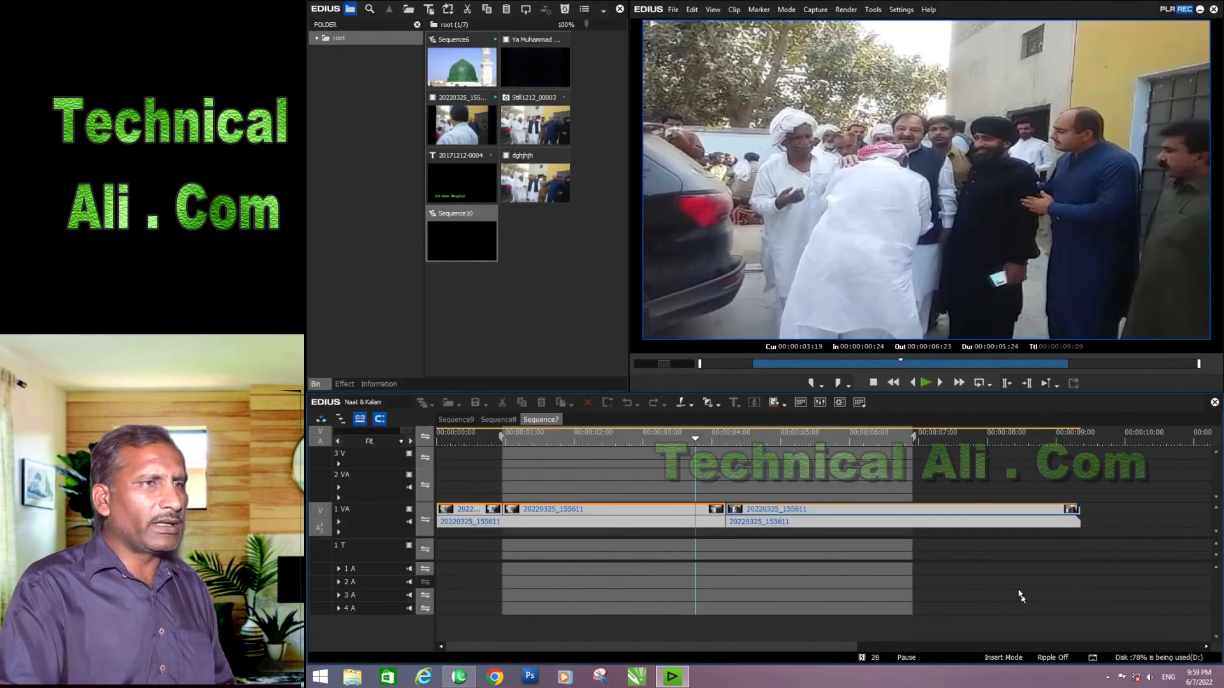
{"action": "left_click", "coordinate": [389, 383]}
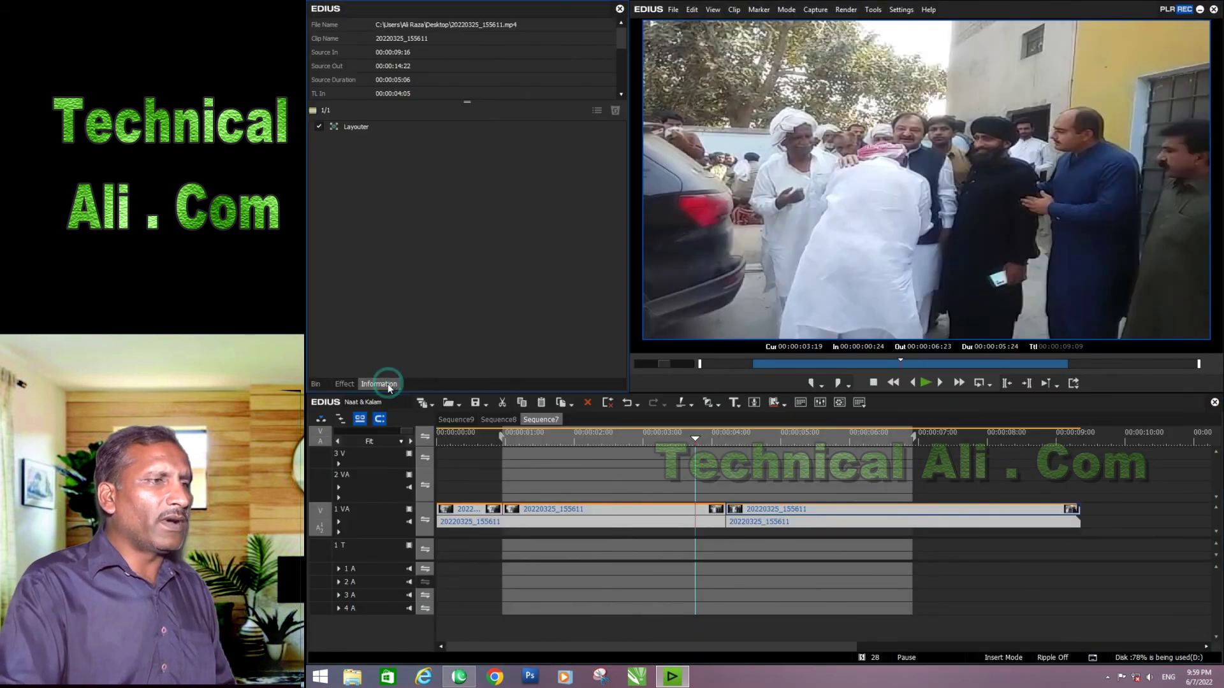
{"action": "left_click", "coordinate": [431, 127]}
{"action": "double_click", "coordinate": [431, 126]}
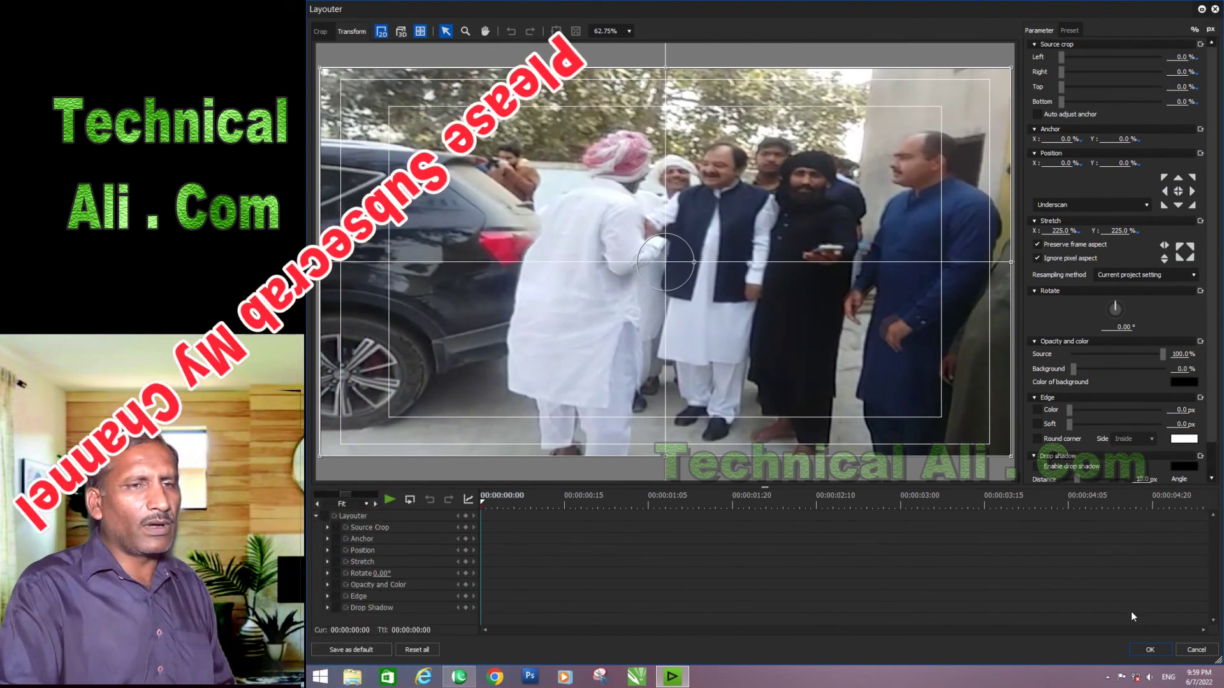
{"action": "left_click", "coordinate": [1190, 651]}
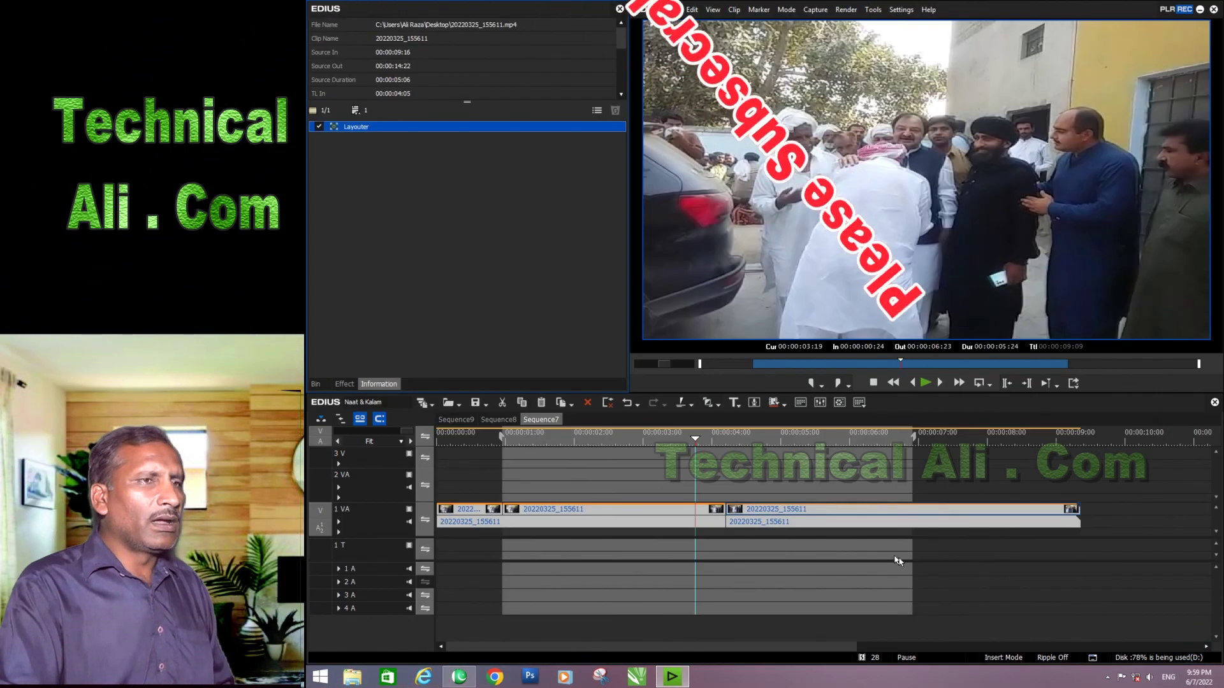